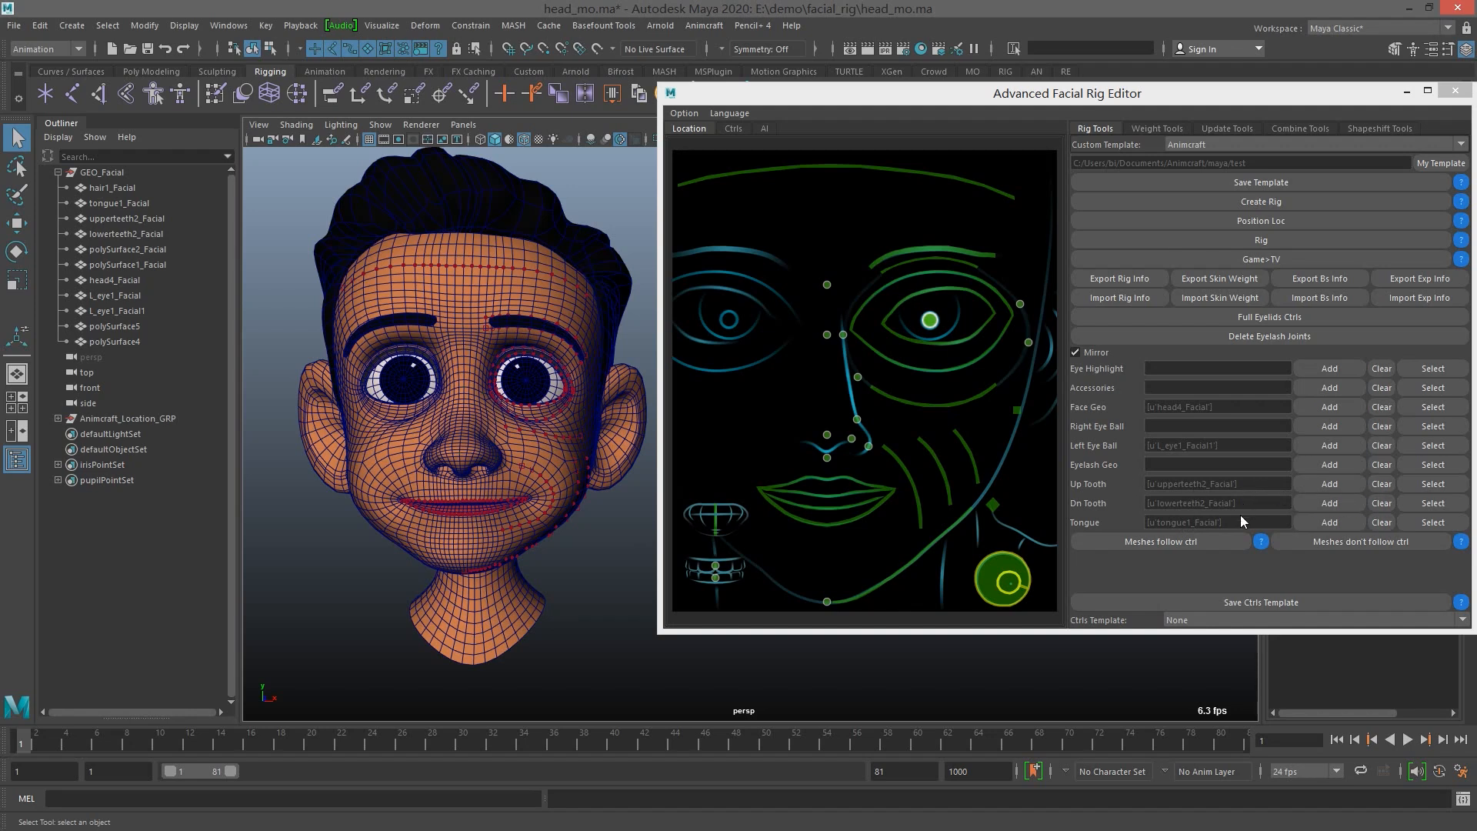
Select the meshes assigned as Up Tooth, Dn Tooth and Tongue one after another to check the assignments
left_click(1433, 483)
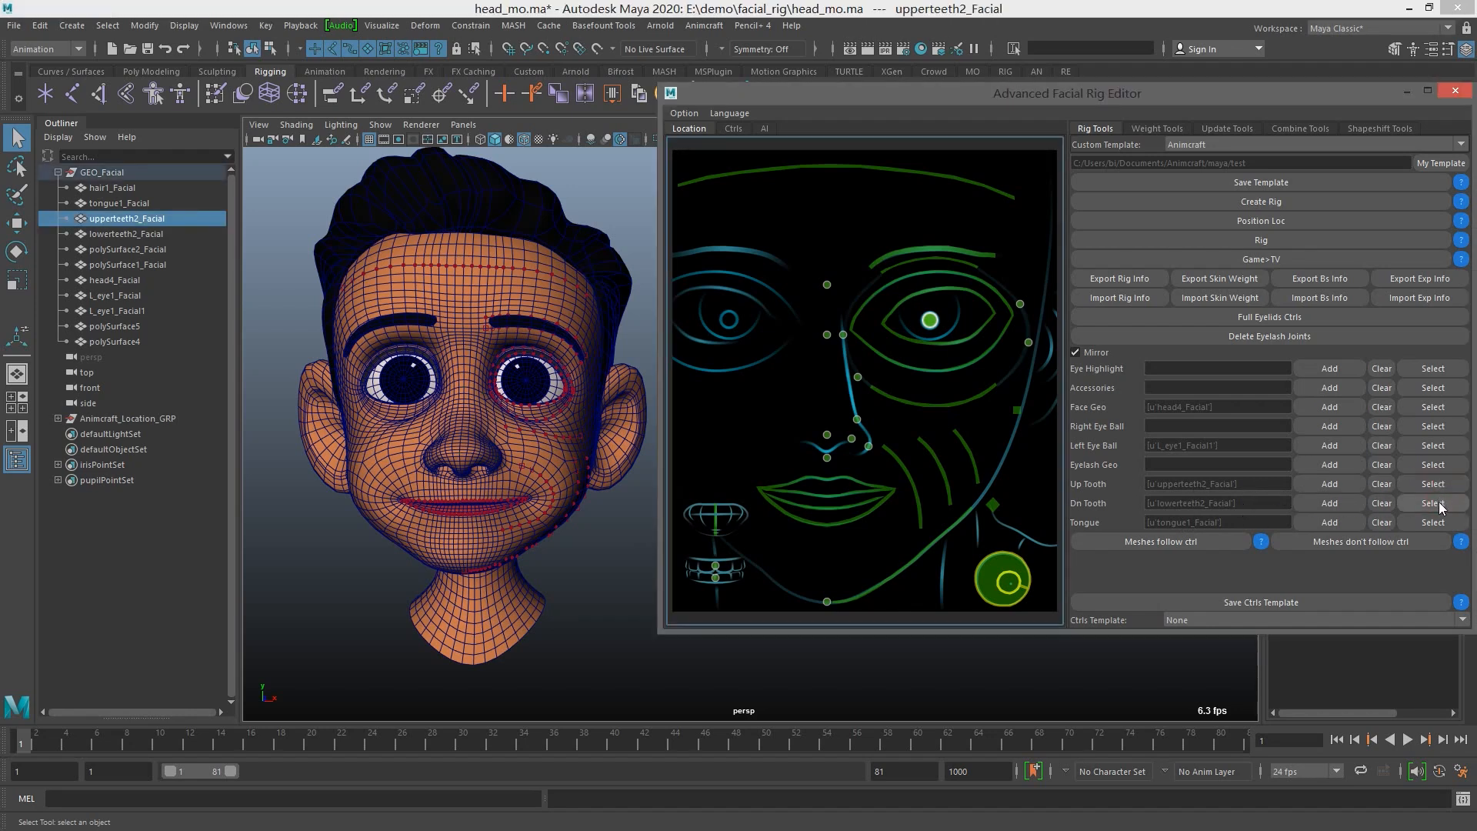
left_click(1432, 503)
left_click(1432, 522)
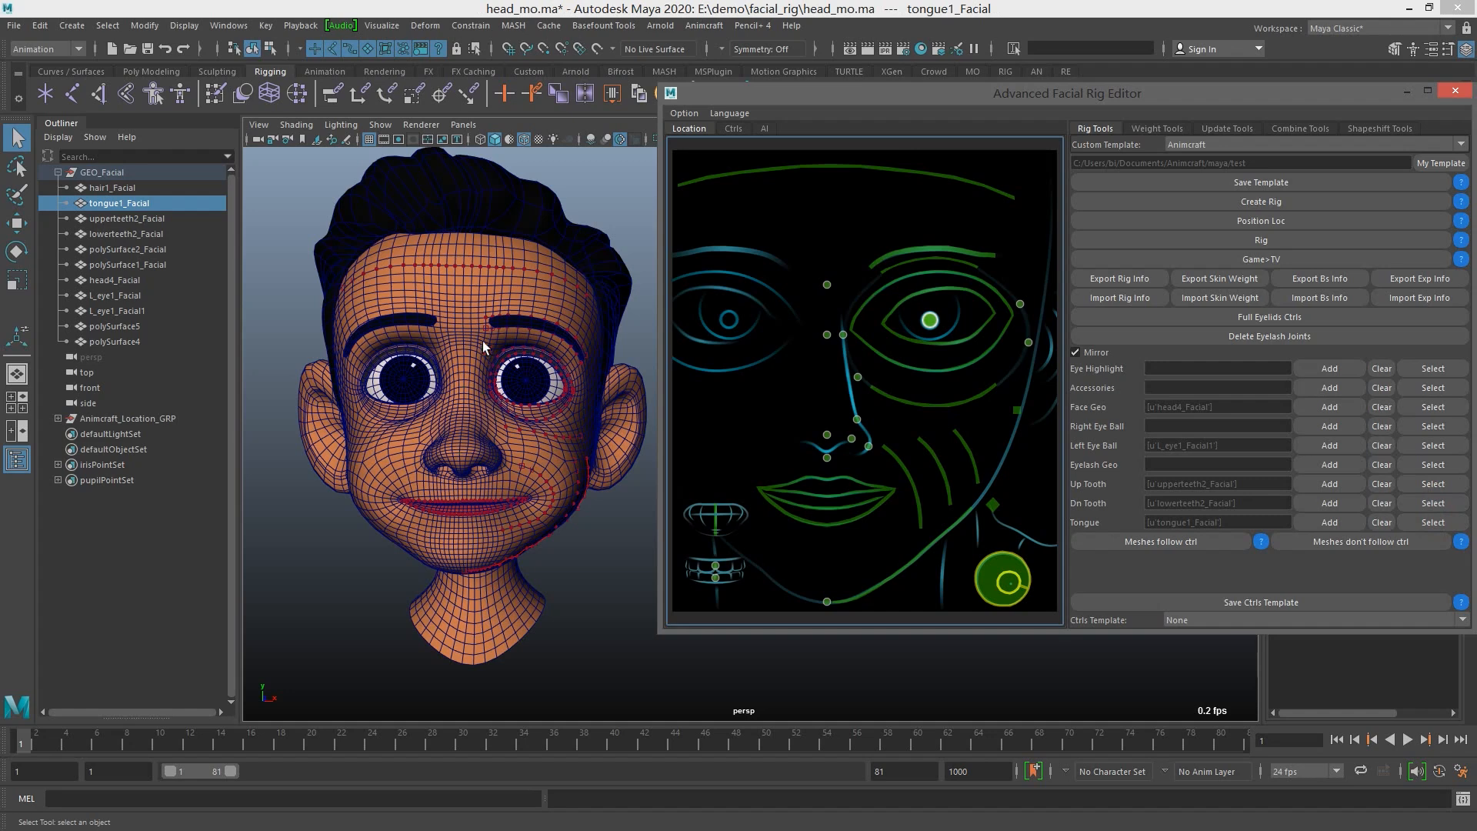
Select the head mesh in the viewport and examine the face up close
left_click(448, 387)
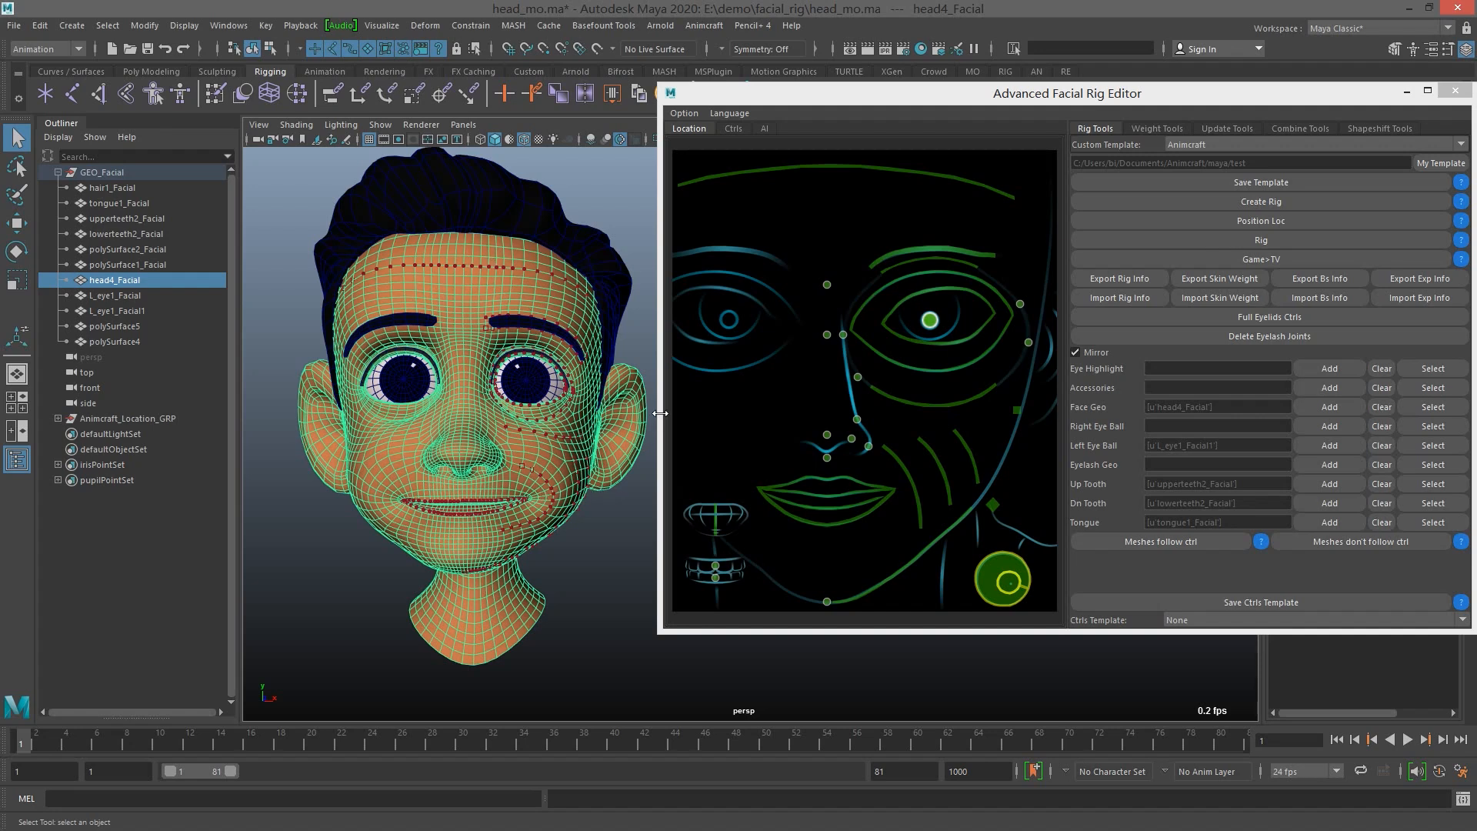
middle_click_drag(507, 385, 520, 394, "alt")
scroll(521, 394, "up", 3)
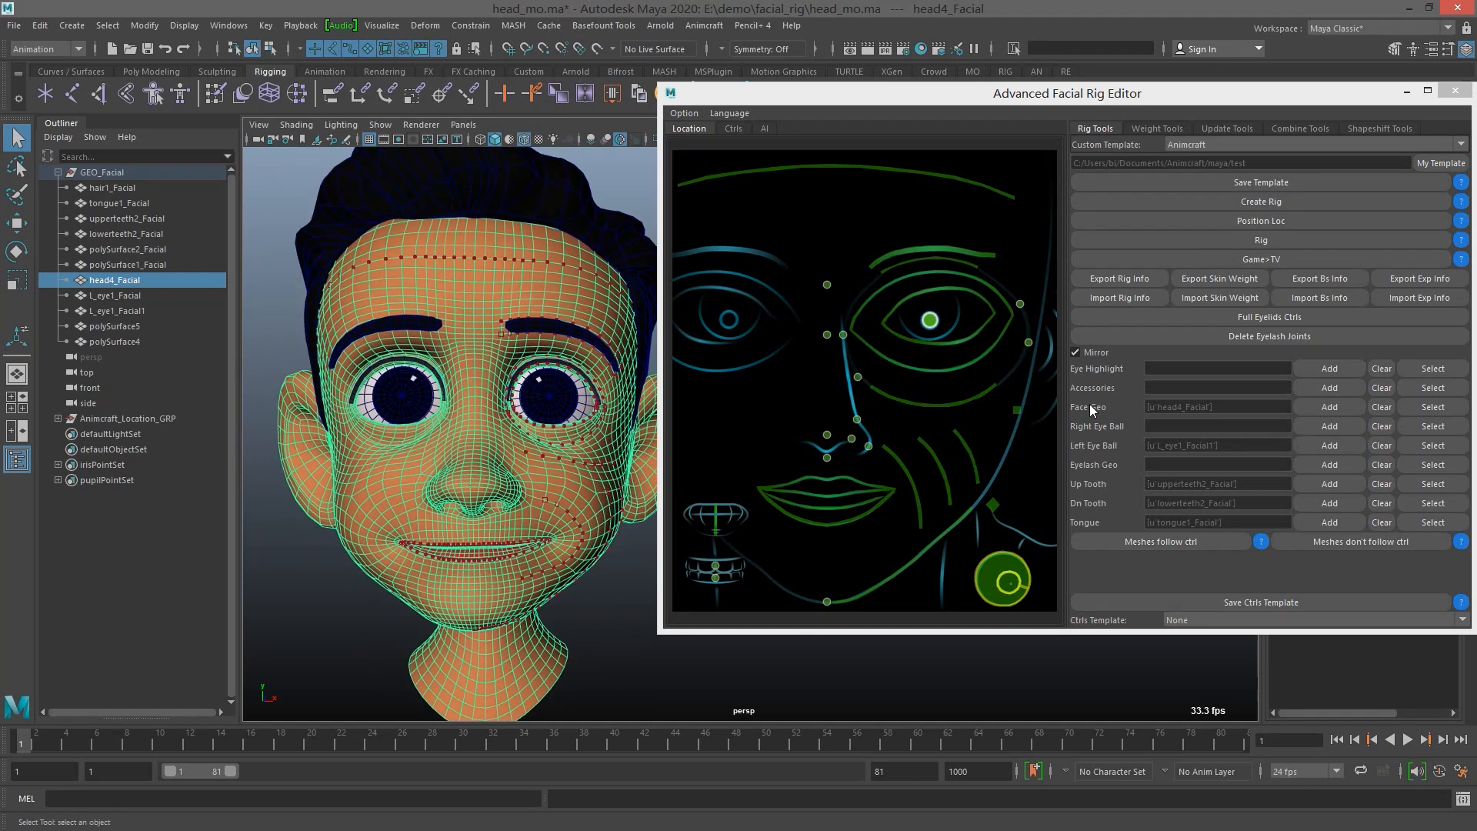
left_click(1181, 370)
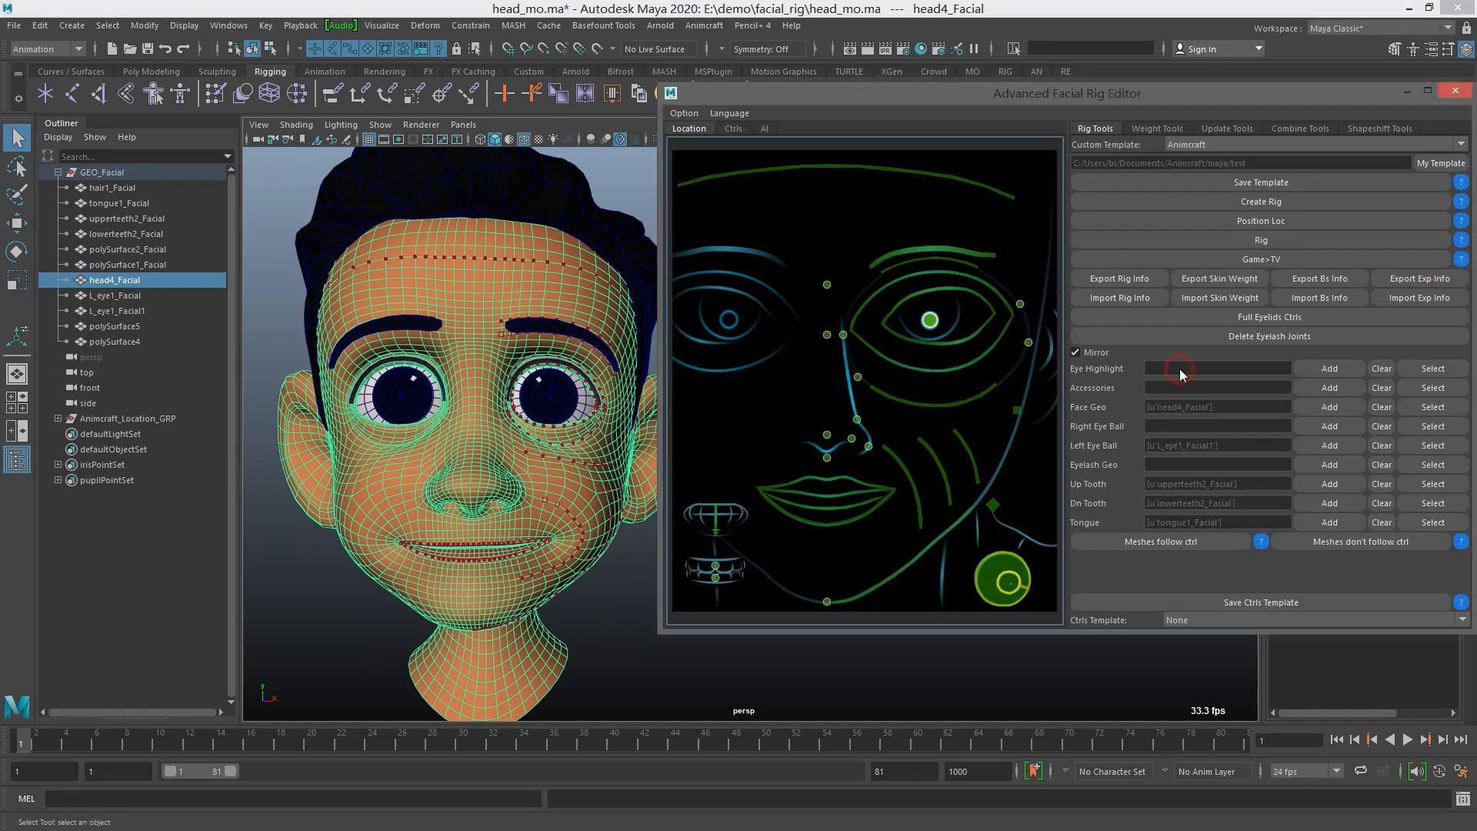
Try rotating the character's left eyeball mesh twice, undoing each rotation
left_click(561, 399)
key("e")
left_click_drag(561, 399, 545, 390)
key("ctrl+z")
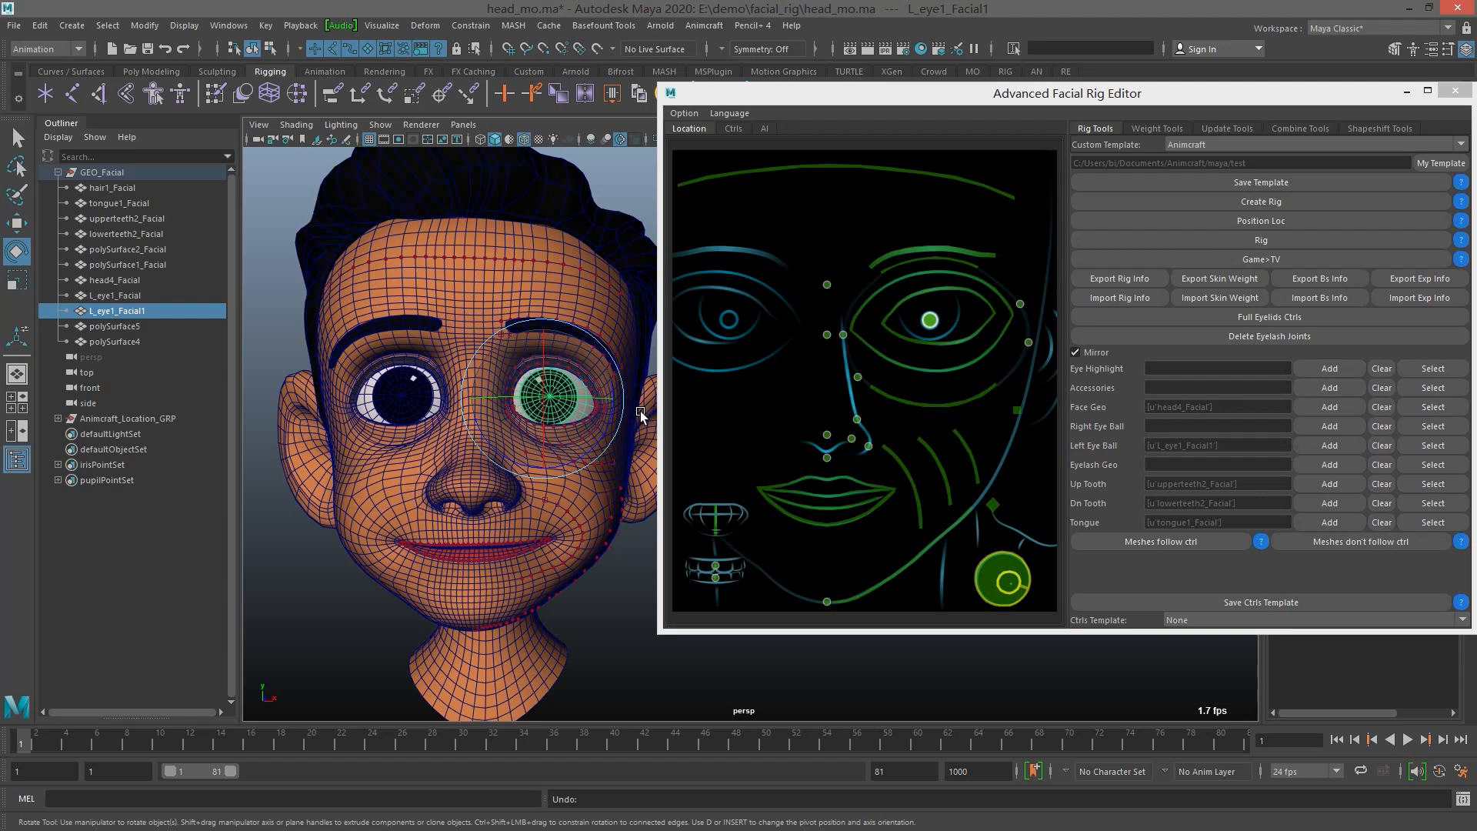
mouse_move(562, 375)
left_mouse_down()
mouse_move(531, 385)
mouse_move(552, 381)
left_mouse_up()
key("ctrl+z")
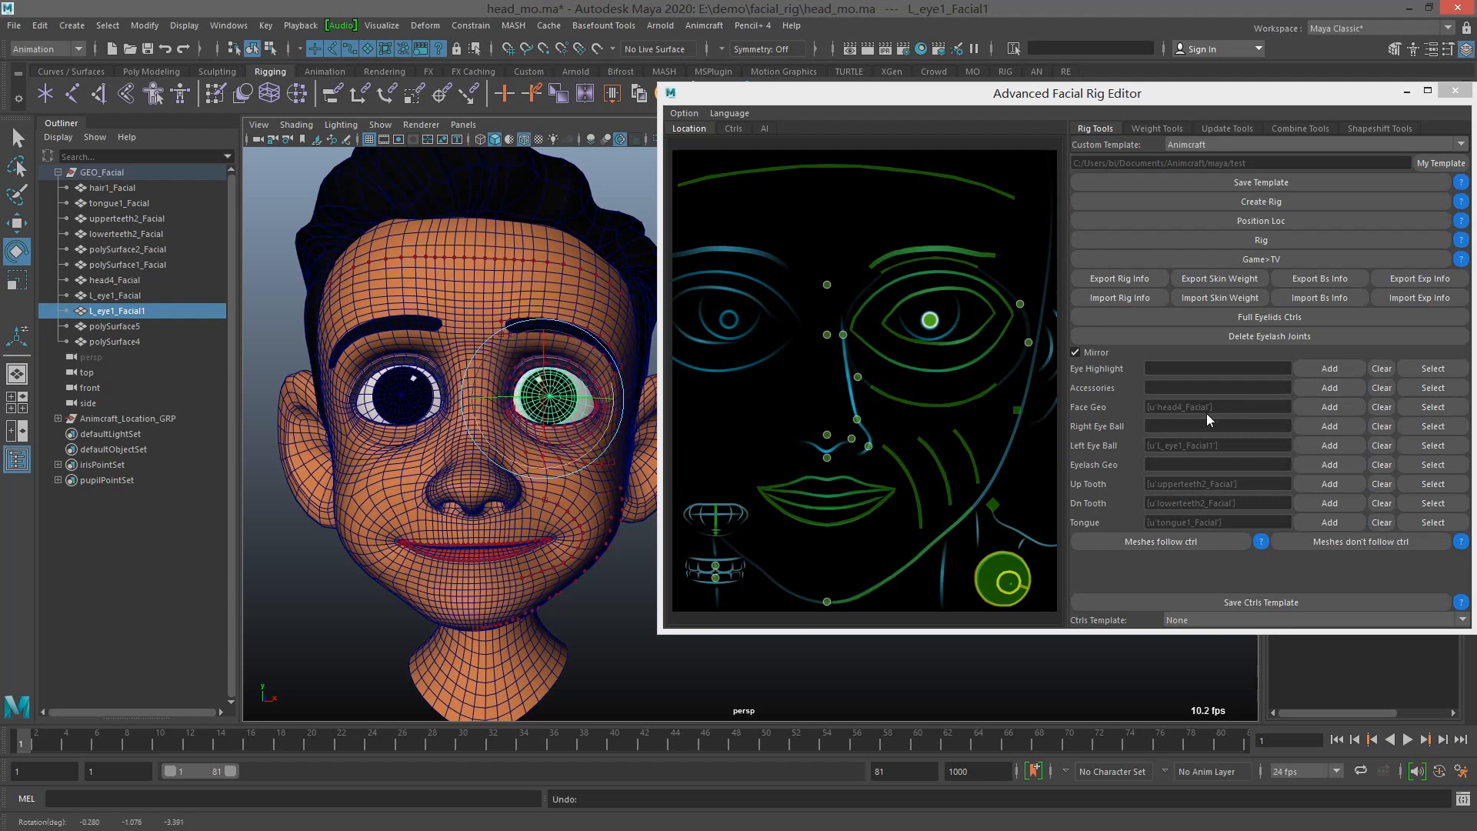
Clear the Face Geo entry, reassign the head4_Facial mesh to it, and select the stored mesh to check it
left_click(1235, 411)
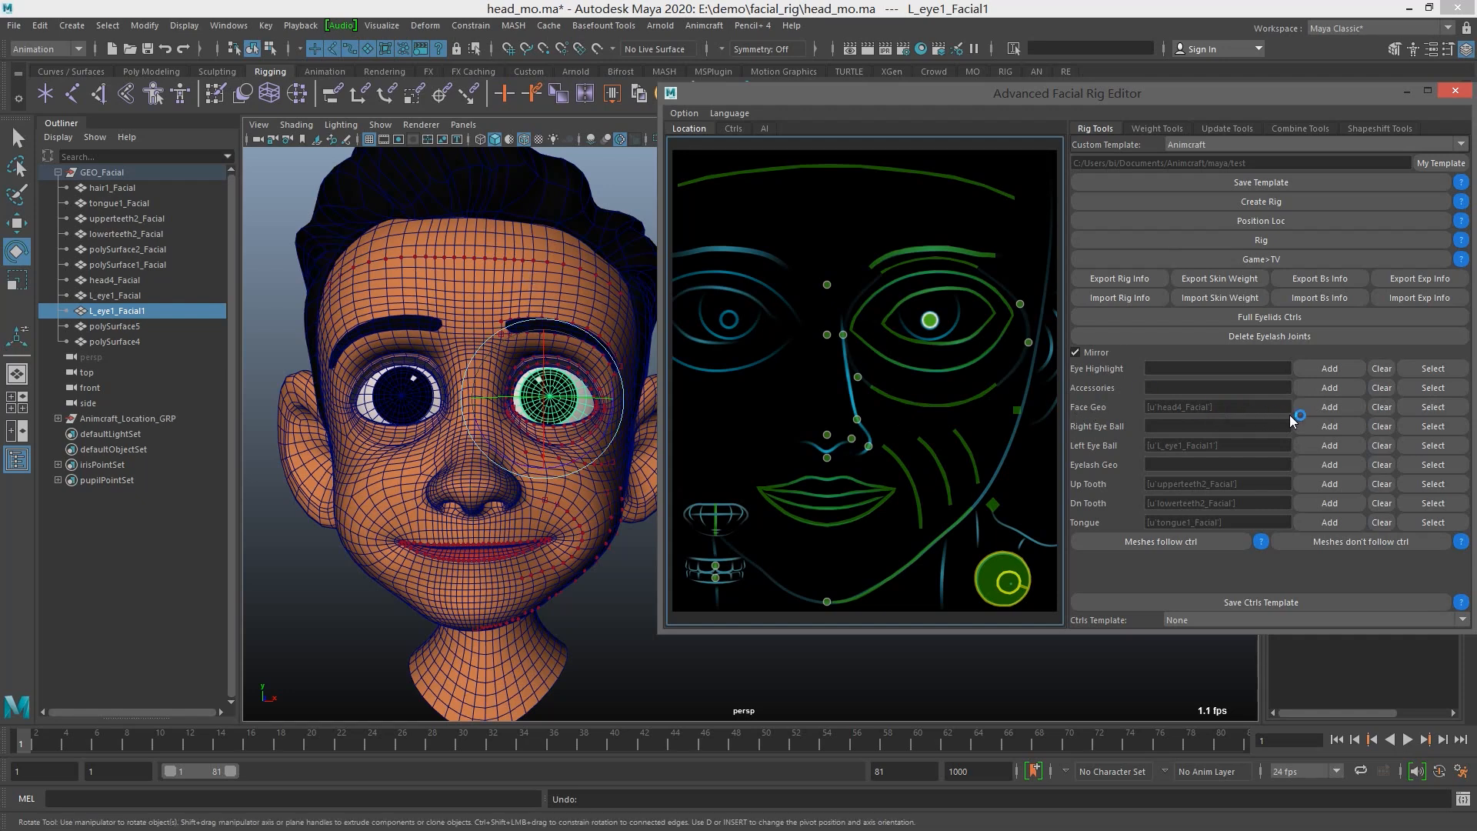
left_click(1382, 410)
left_click(592, 297)
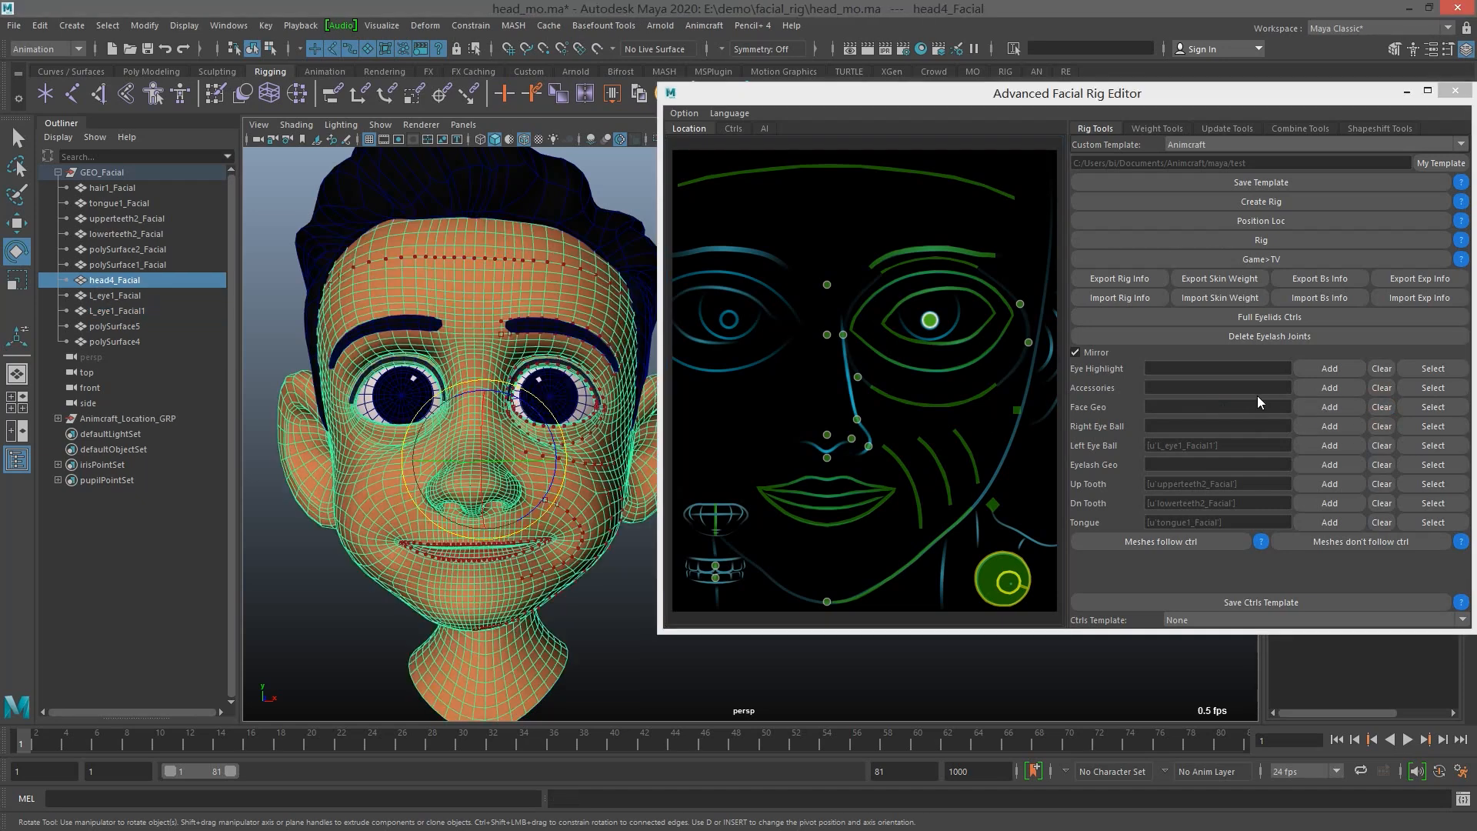
left_click(1329, 407)
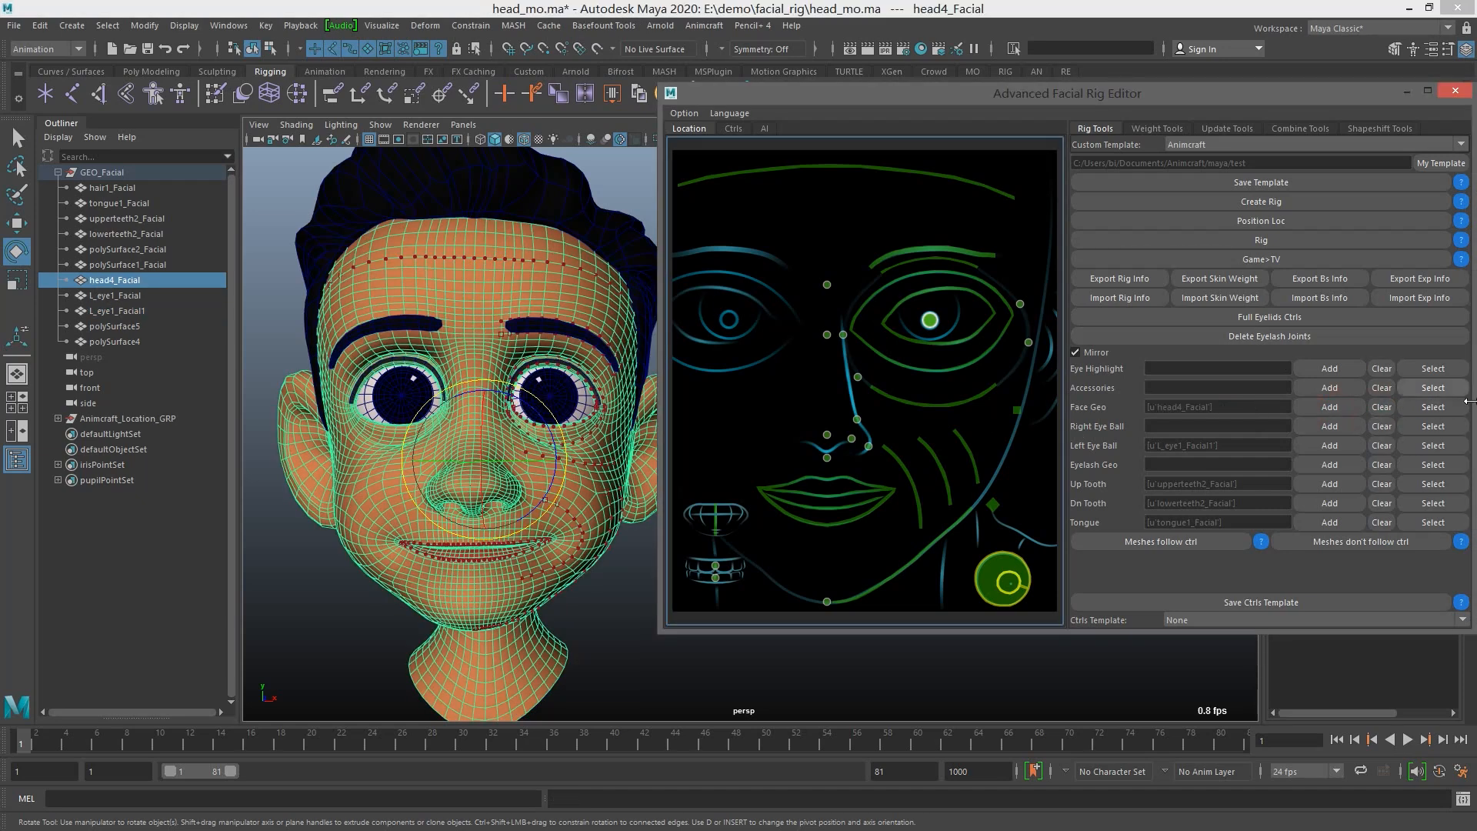
left_click(1435, 425)
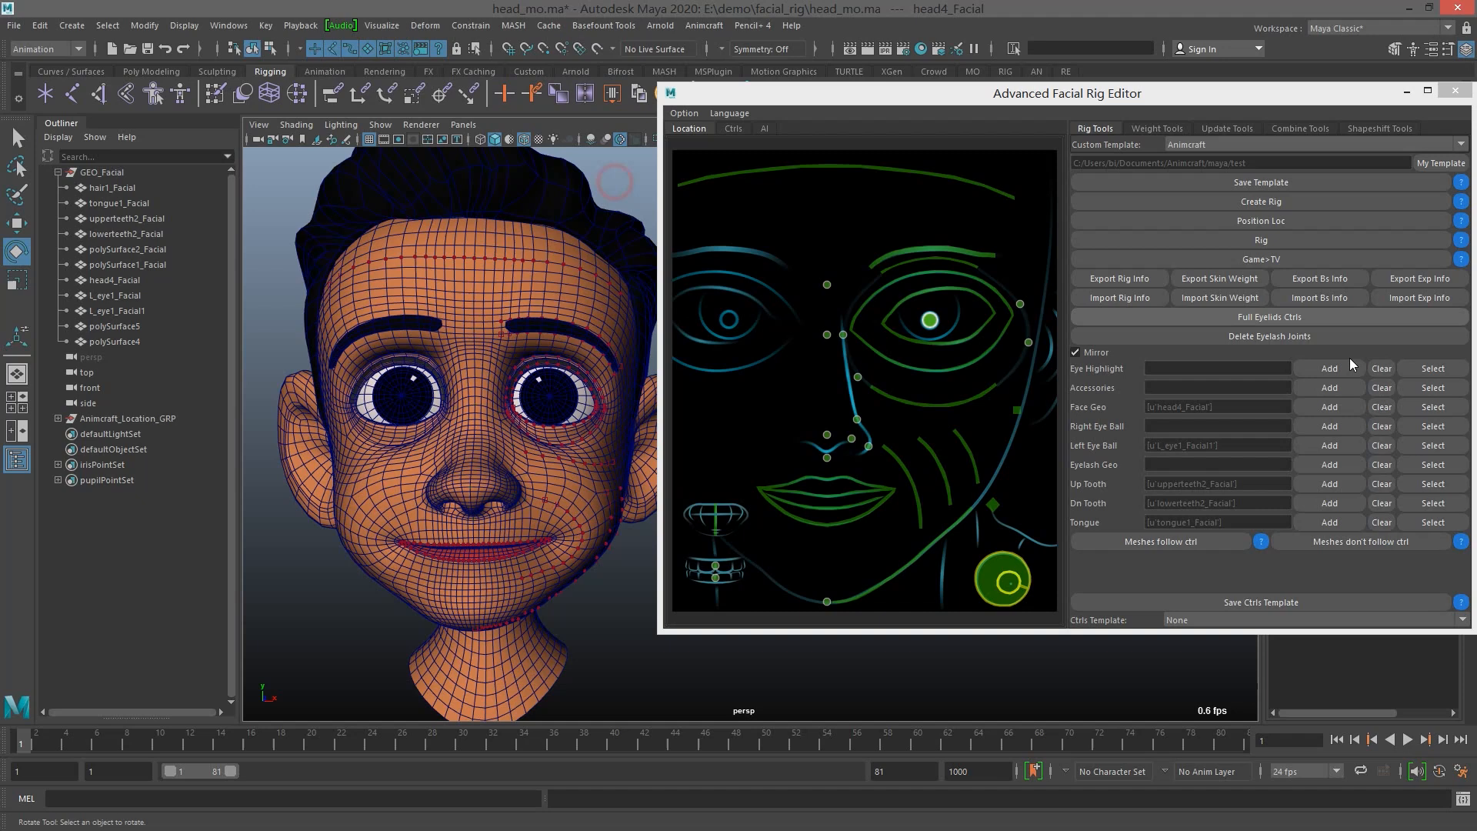
left_click(1432, 407)
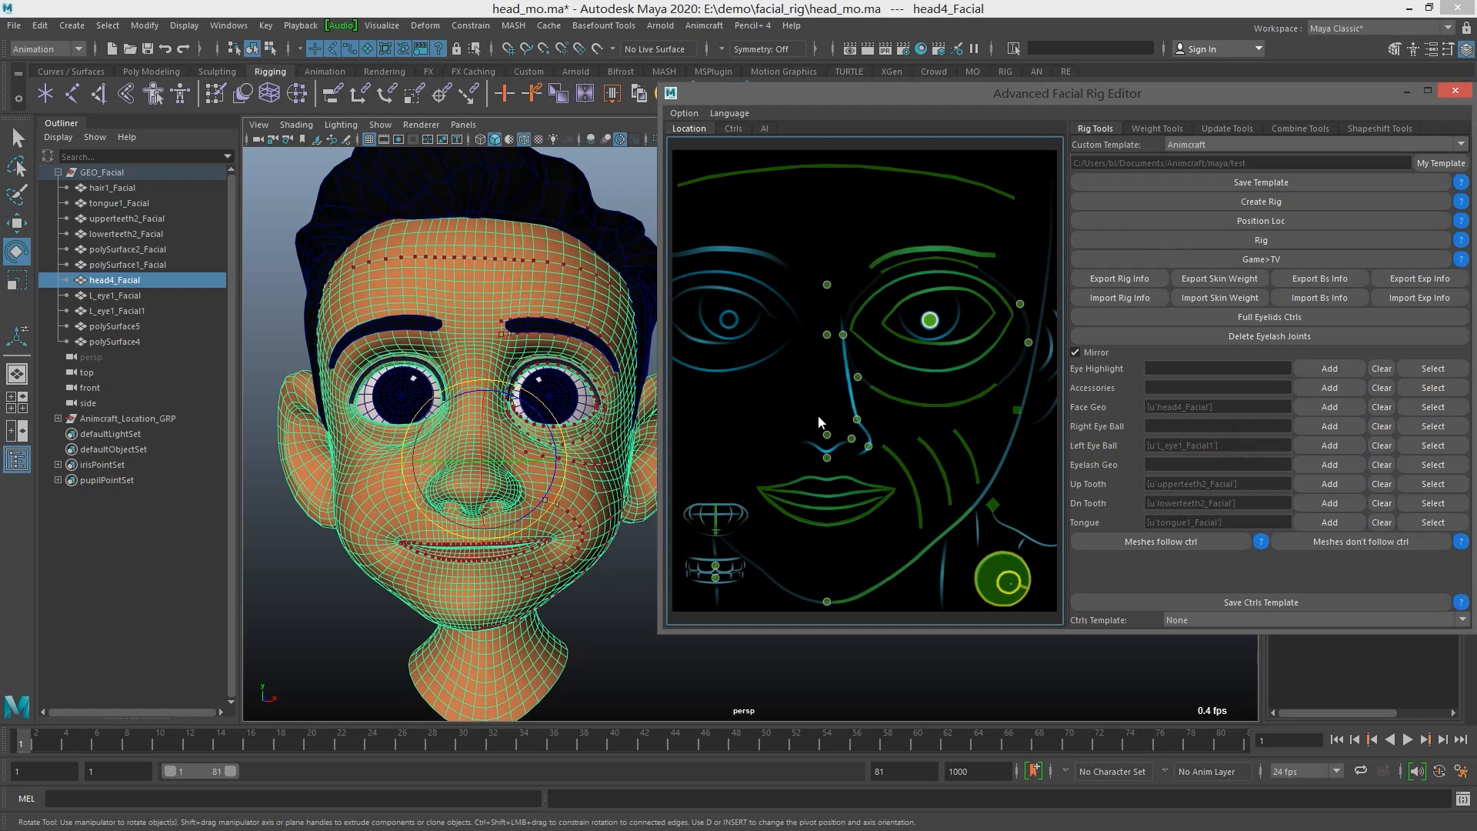
Assign L_eye1_Facial as the Right Eye Ball and both eyelash meshes, polySurface5 and polySurface4, as the Eyelash Geo
left_click(401, 374)
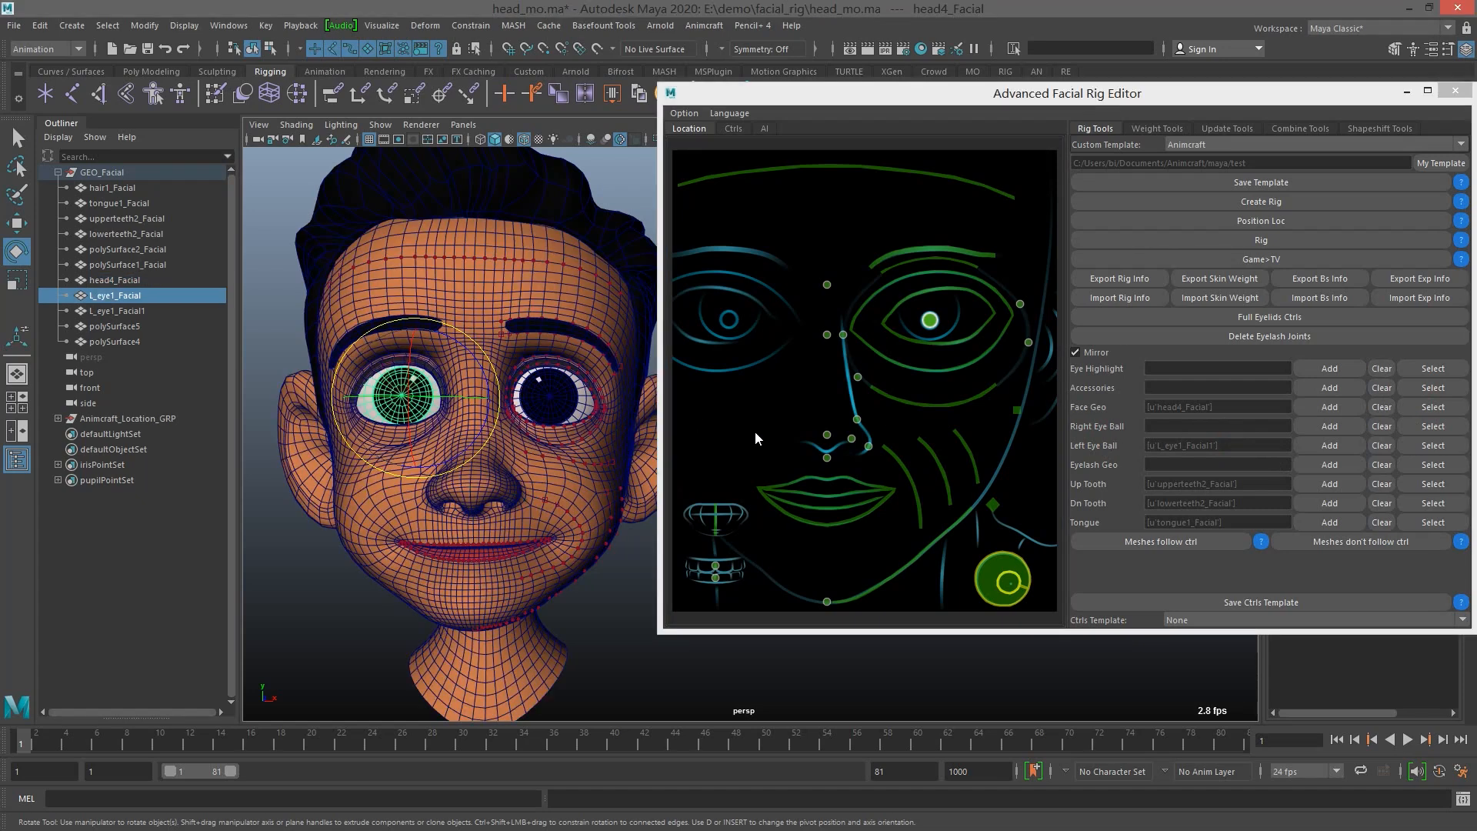
left_click(1331, 426)
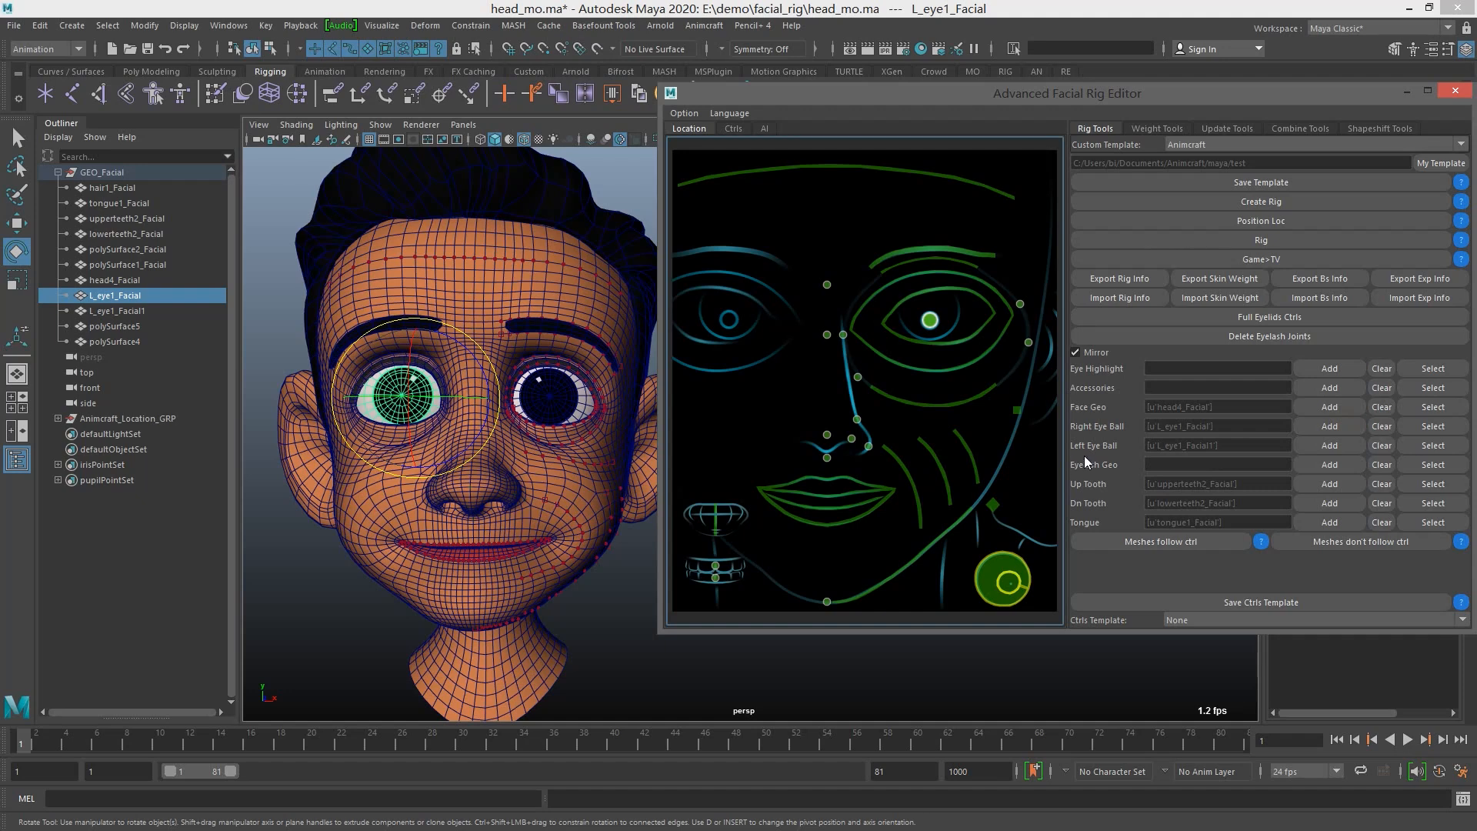
key("q")
left_click(556, 363)
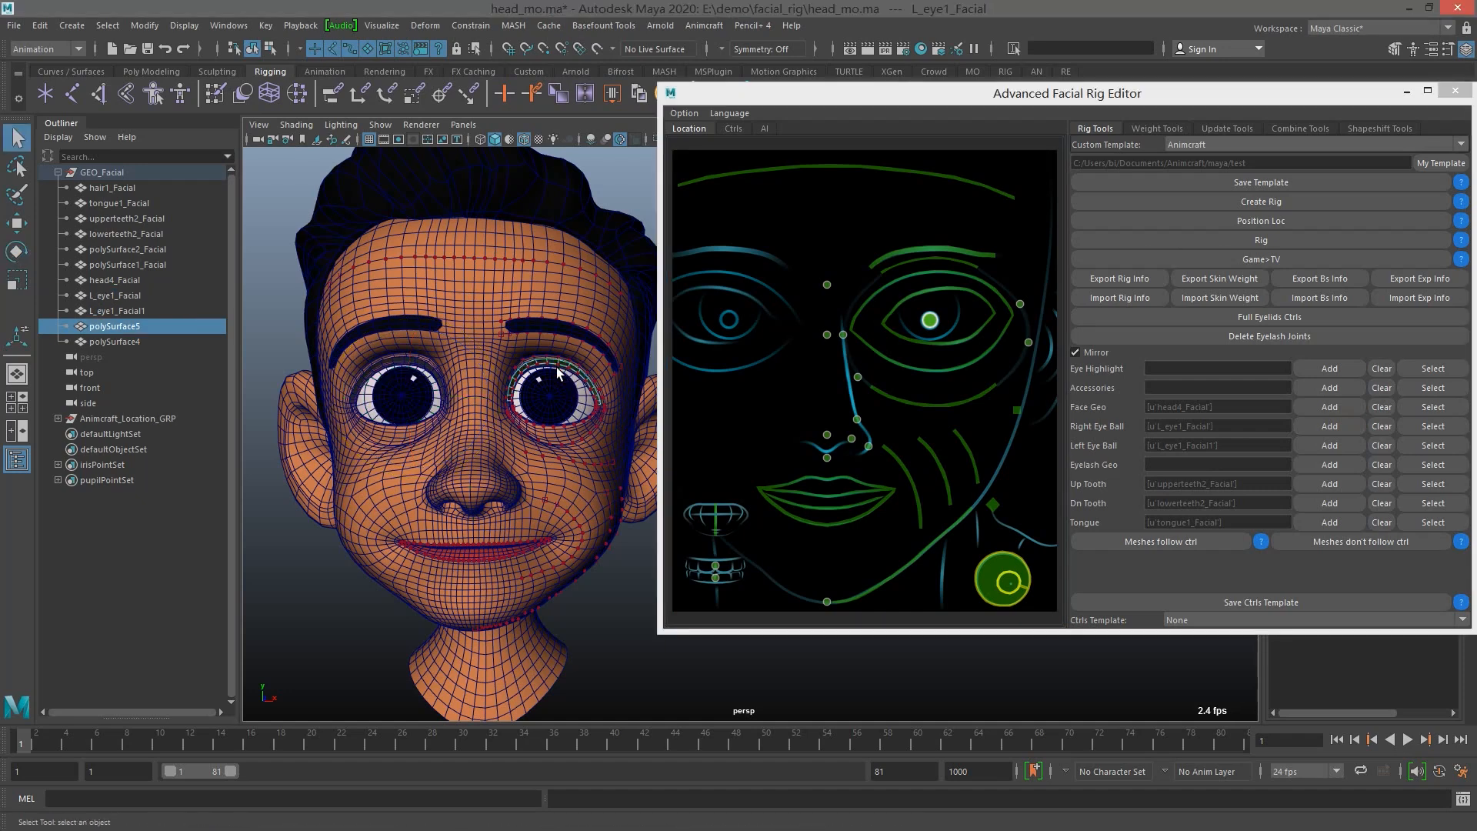
left_click(419, 369, "shift")
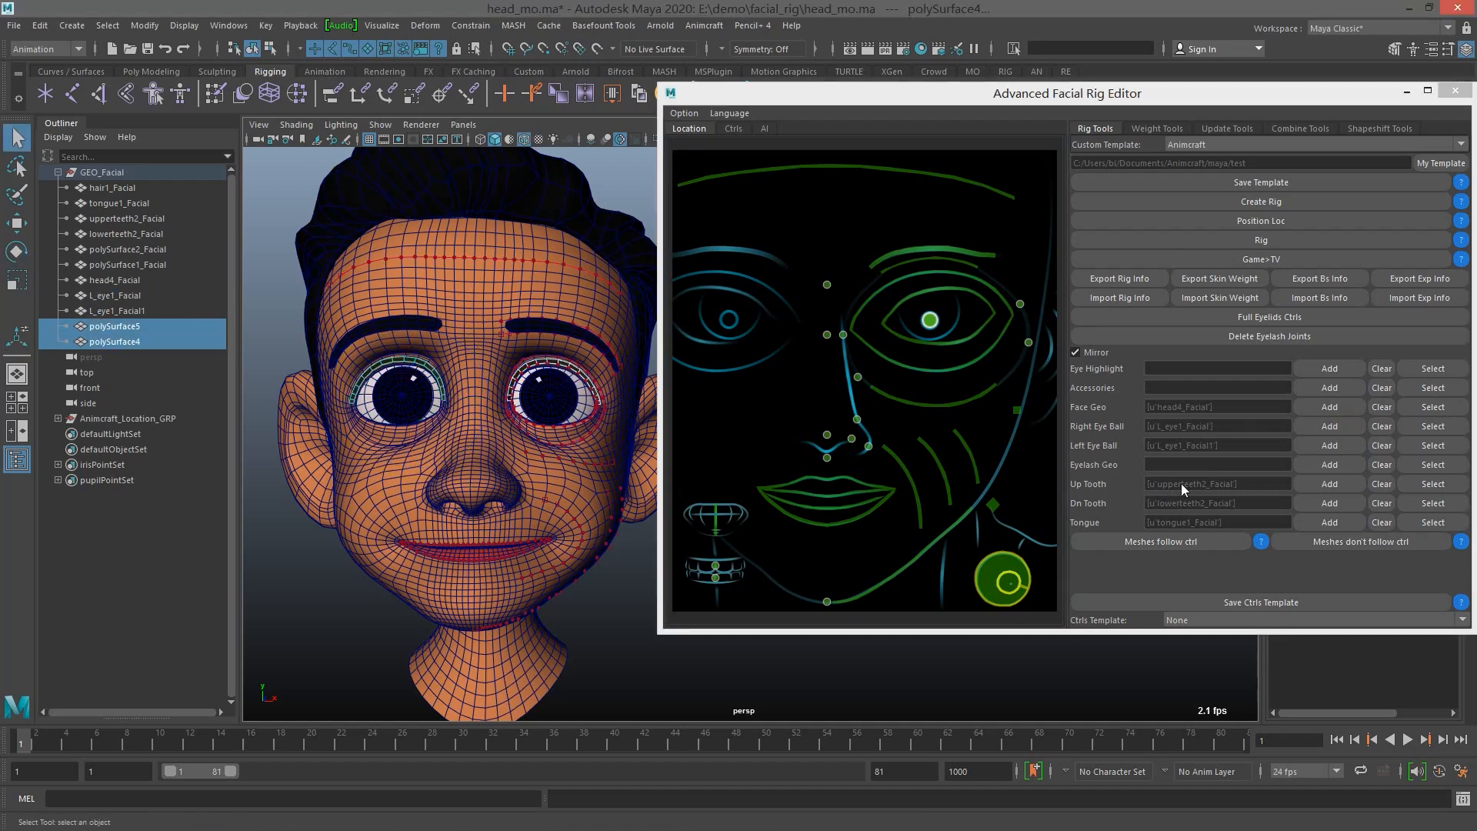
left_click(1344, 463)
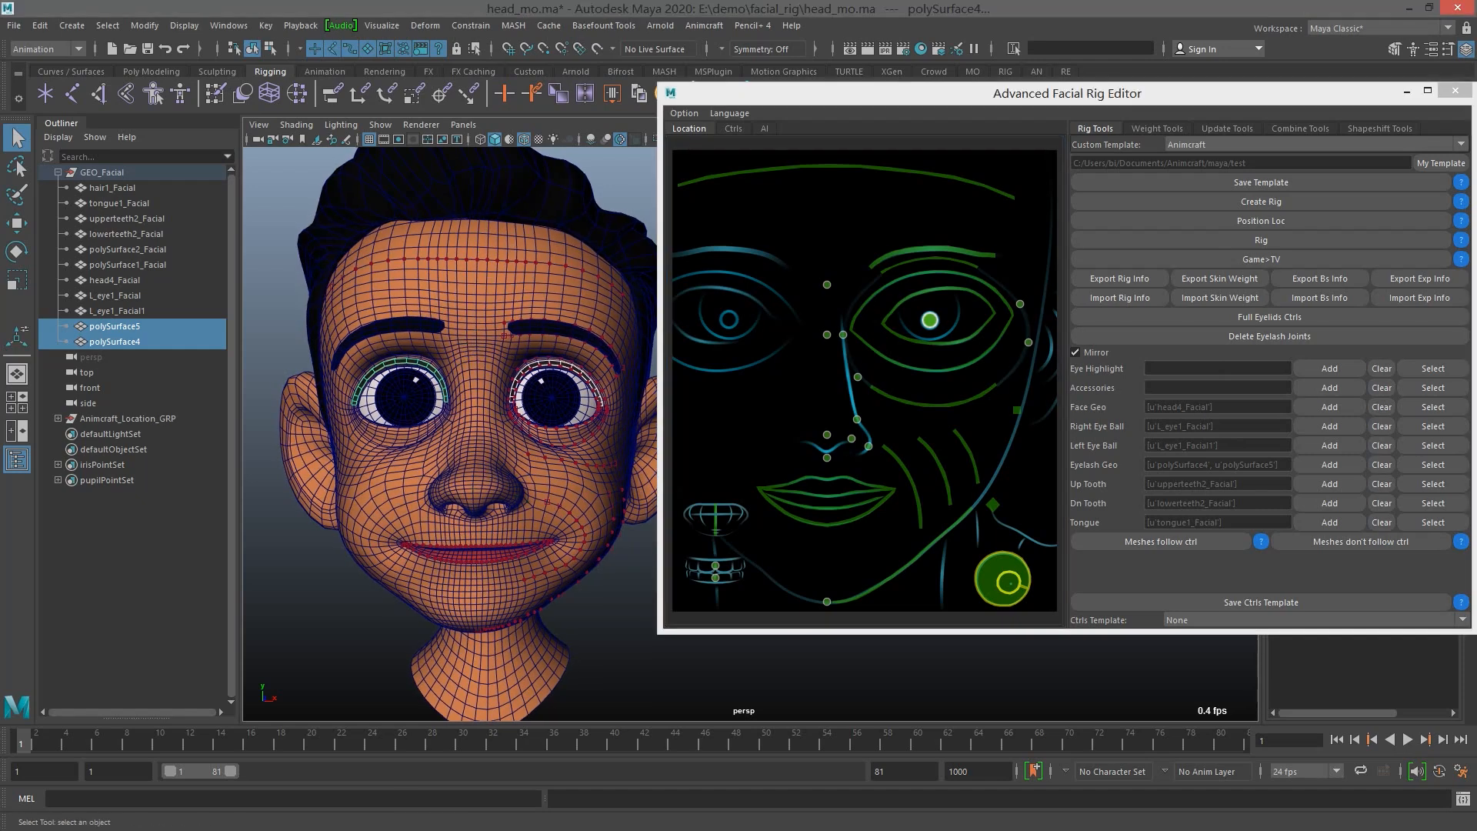
Deselect everything and save the scene under the new name head_loc.ma
middle_click_drag(527, 299, 535, 308, "alt")
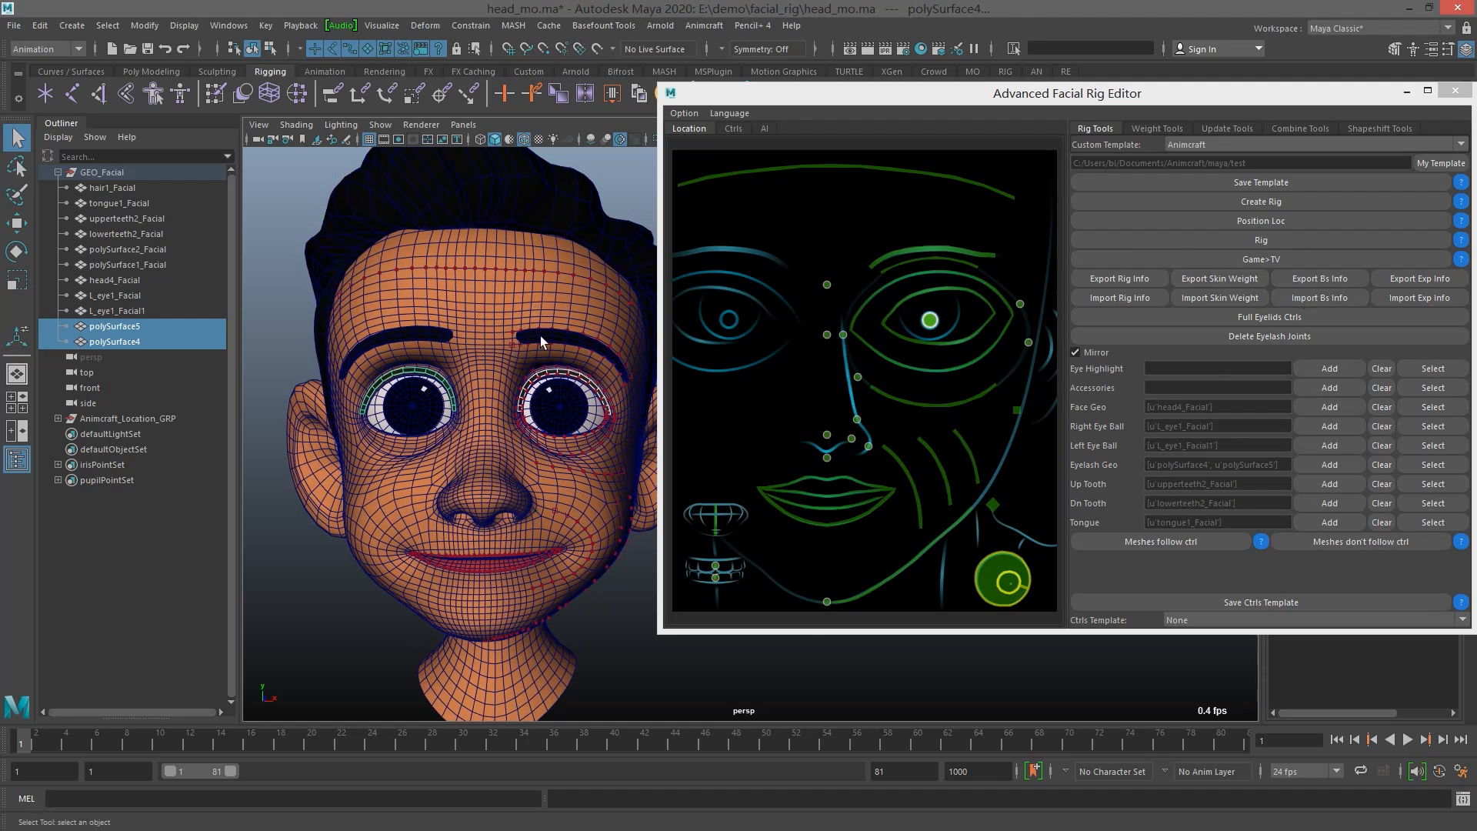
left_click(280, 218)
key("ctrl+shift+s")
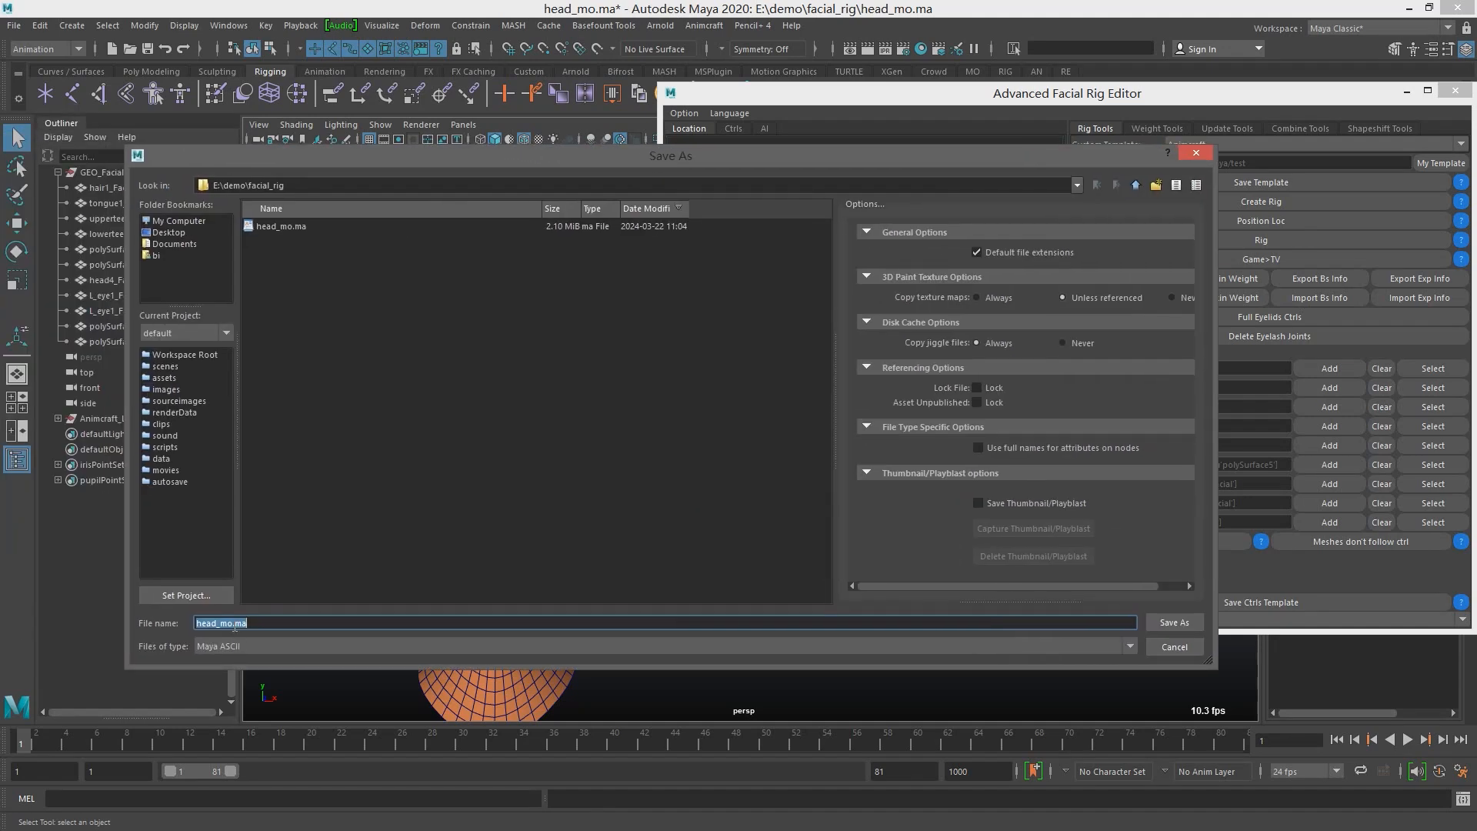
left_click(234, 627)
key("shift+Left")
key("shift+Left")
type("loc")
key("Return")
Choose the Animcraft custom template and create the facial rig from it, accepting the notice
middle_click_drag(531, 336, 493, 322, "alt")
scroll(534, 350, "down", 3)
scroll(495, 318, "up", 2)
middle_click_drag(540, 374, 532, 407, "alt")
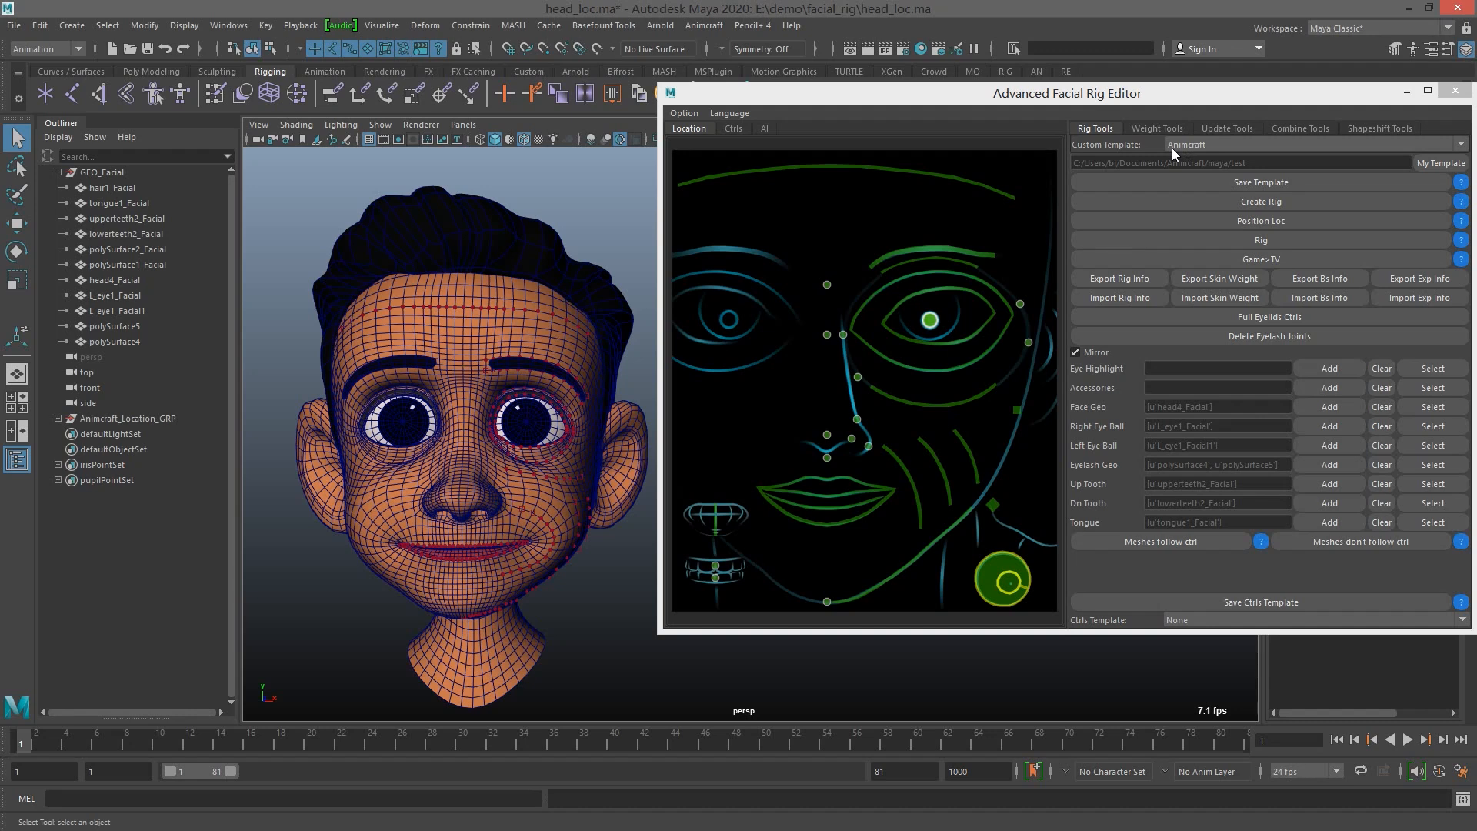
left_click(1230, 145)
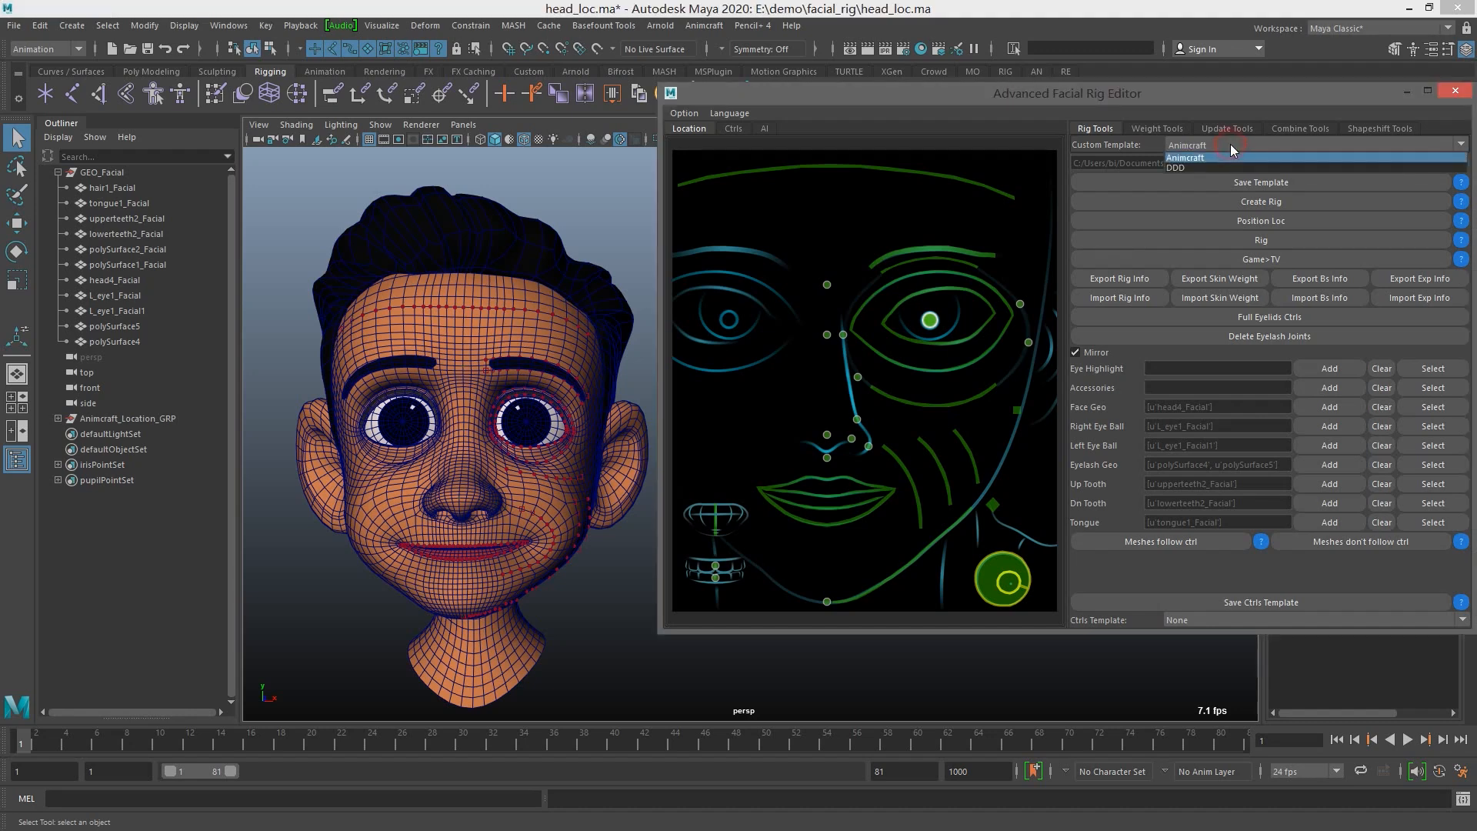
left_click(1231, 145)
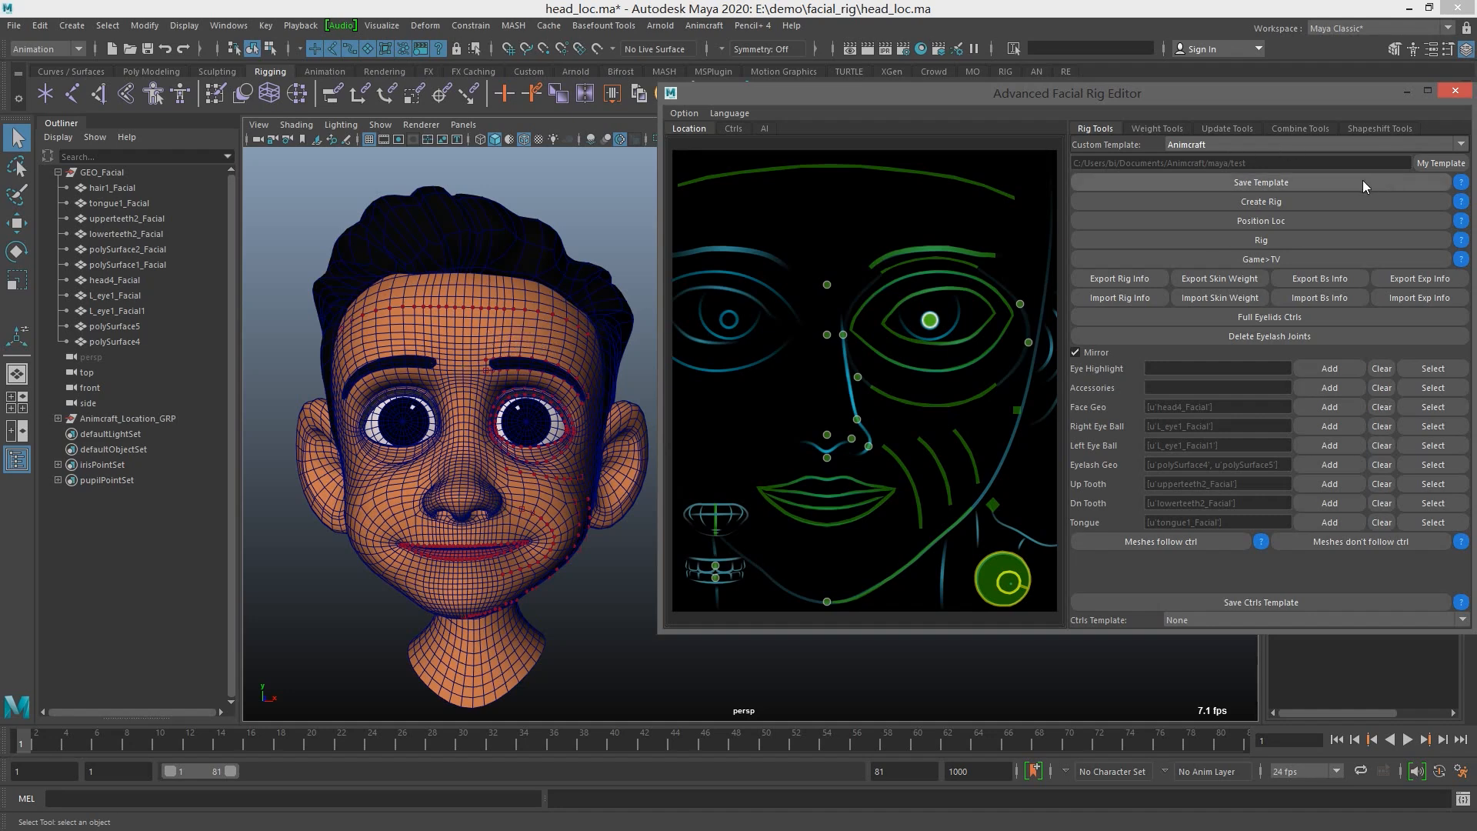
left_click(1263, 142)
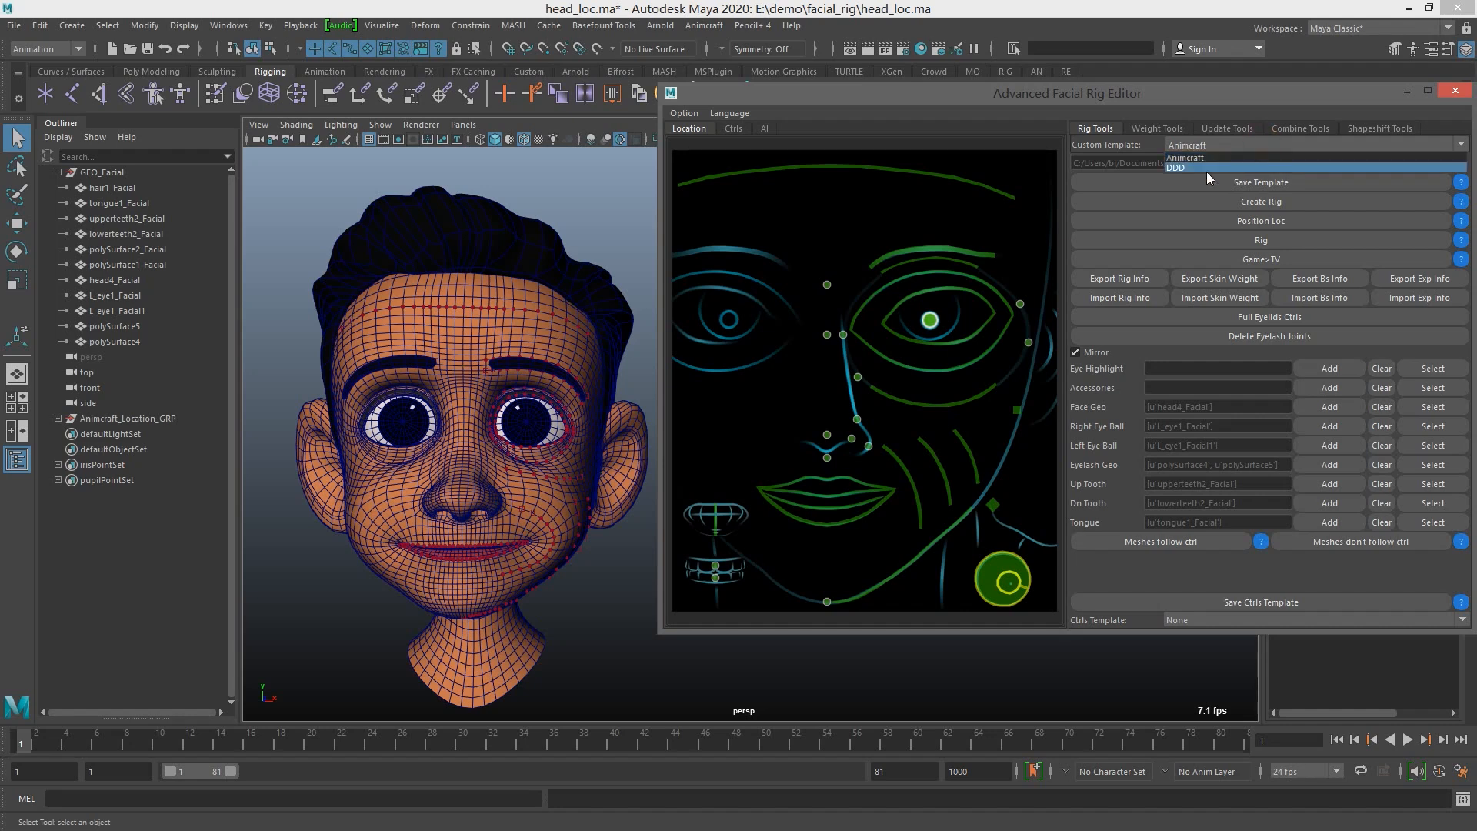
left_click(1203, 159)
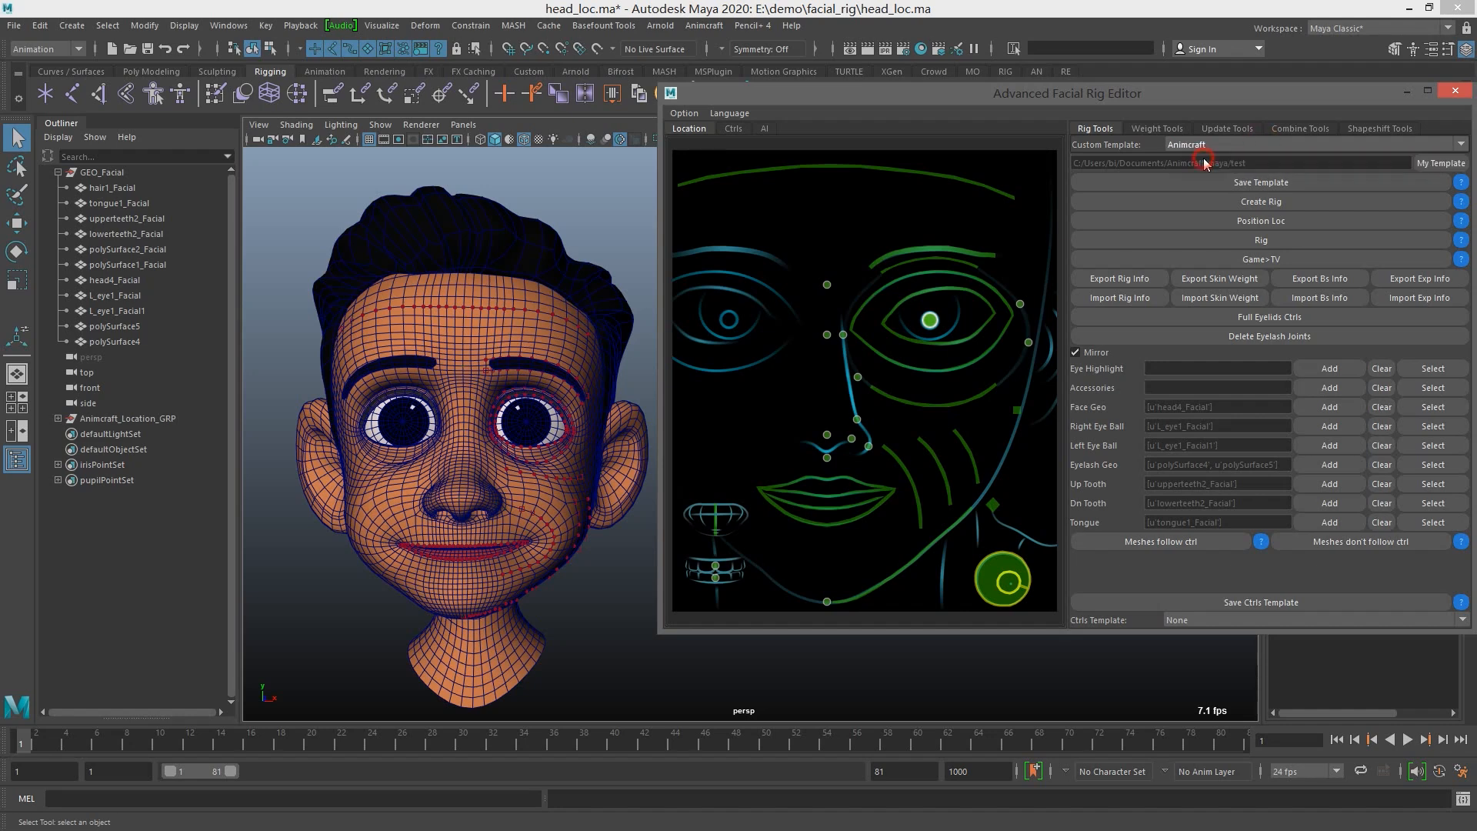
left_click(1281, 201)
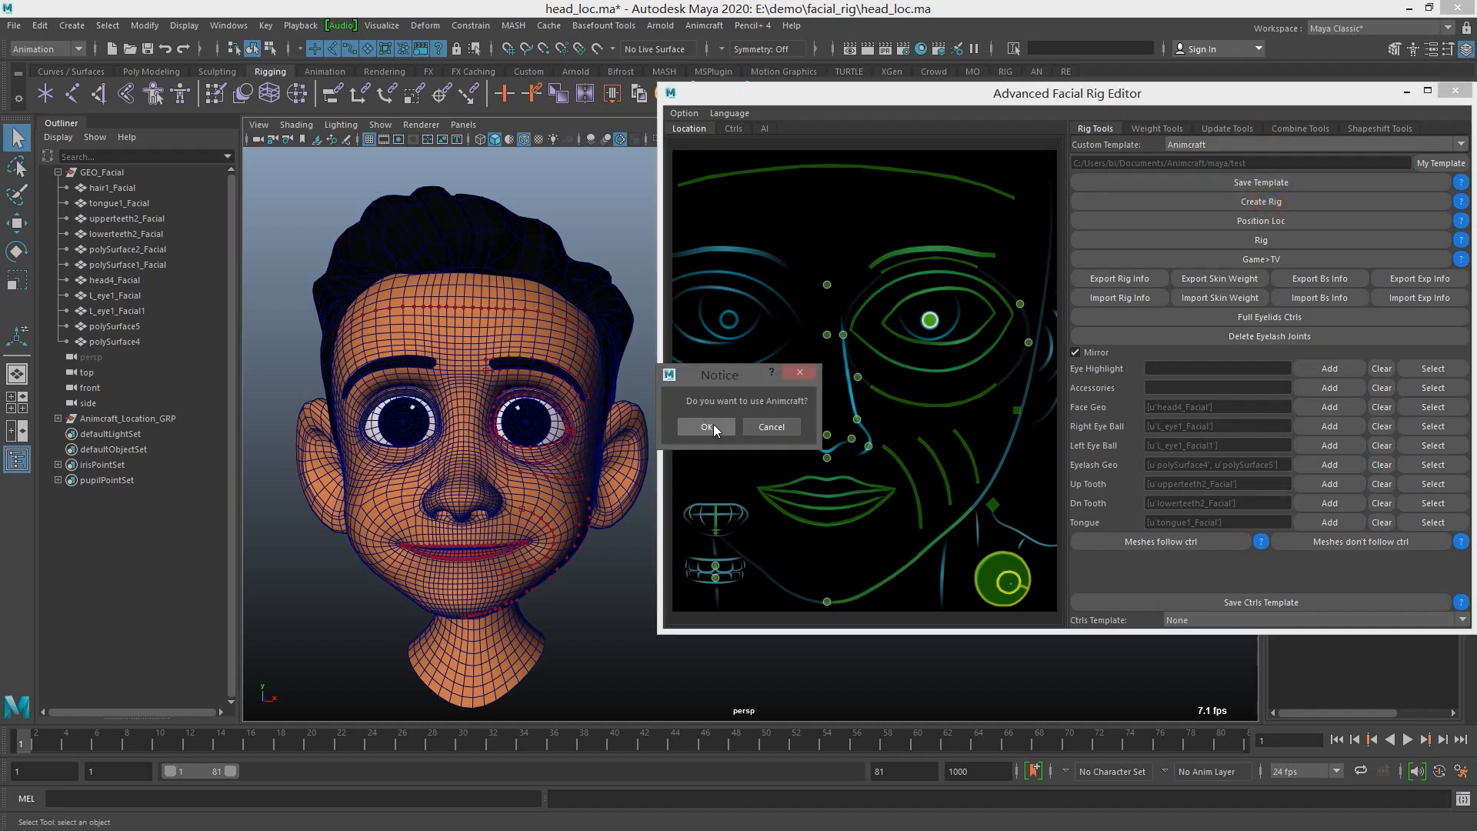
left_click(706, 427)
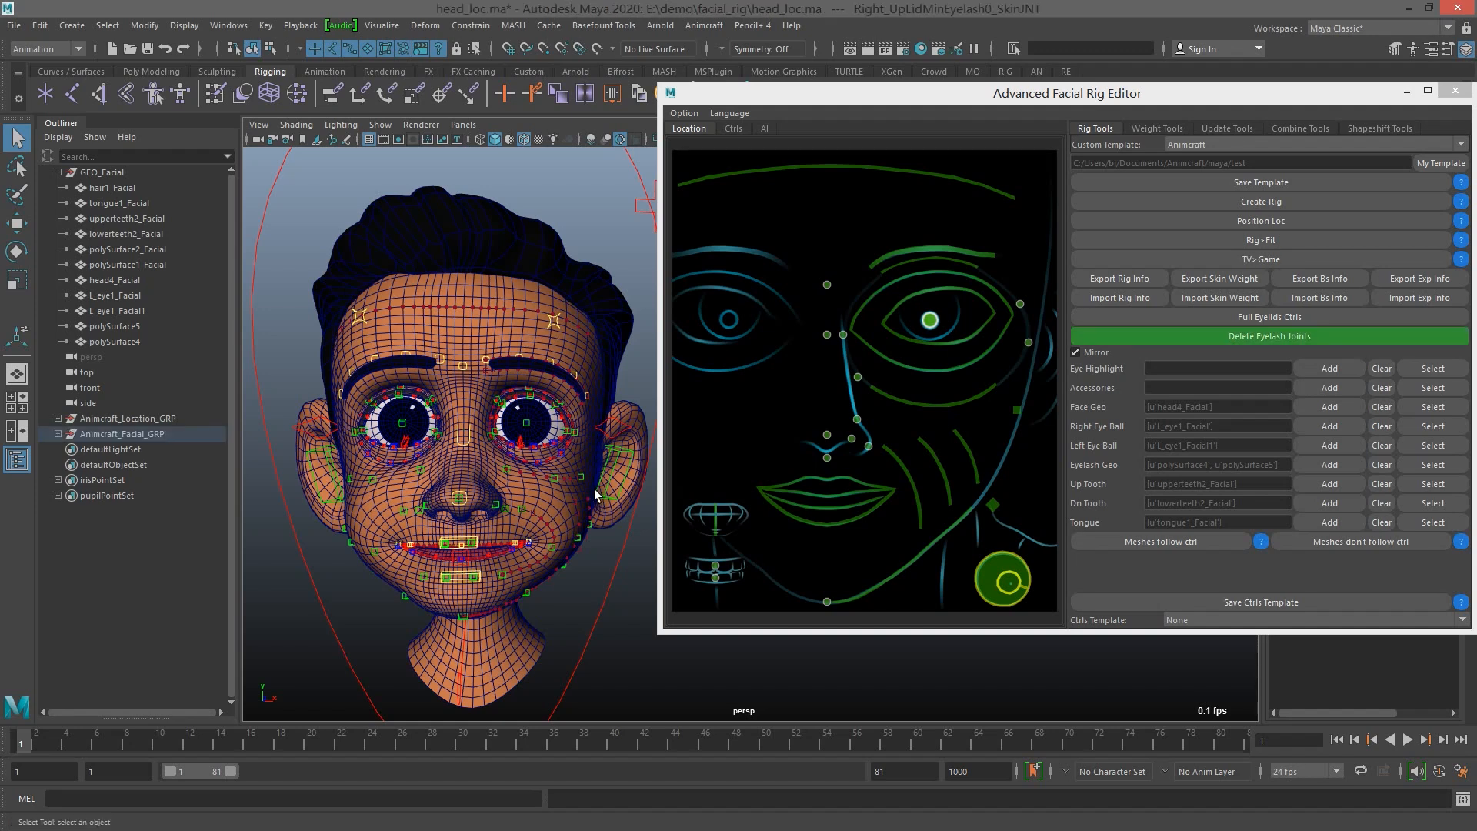
Try moving the star-shaped control and the left eye controls on the facial control board, undoing each change
left_click_drag(551, 425, 523, 427, "alt")
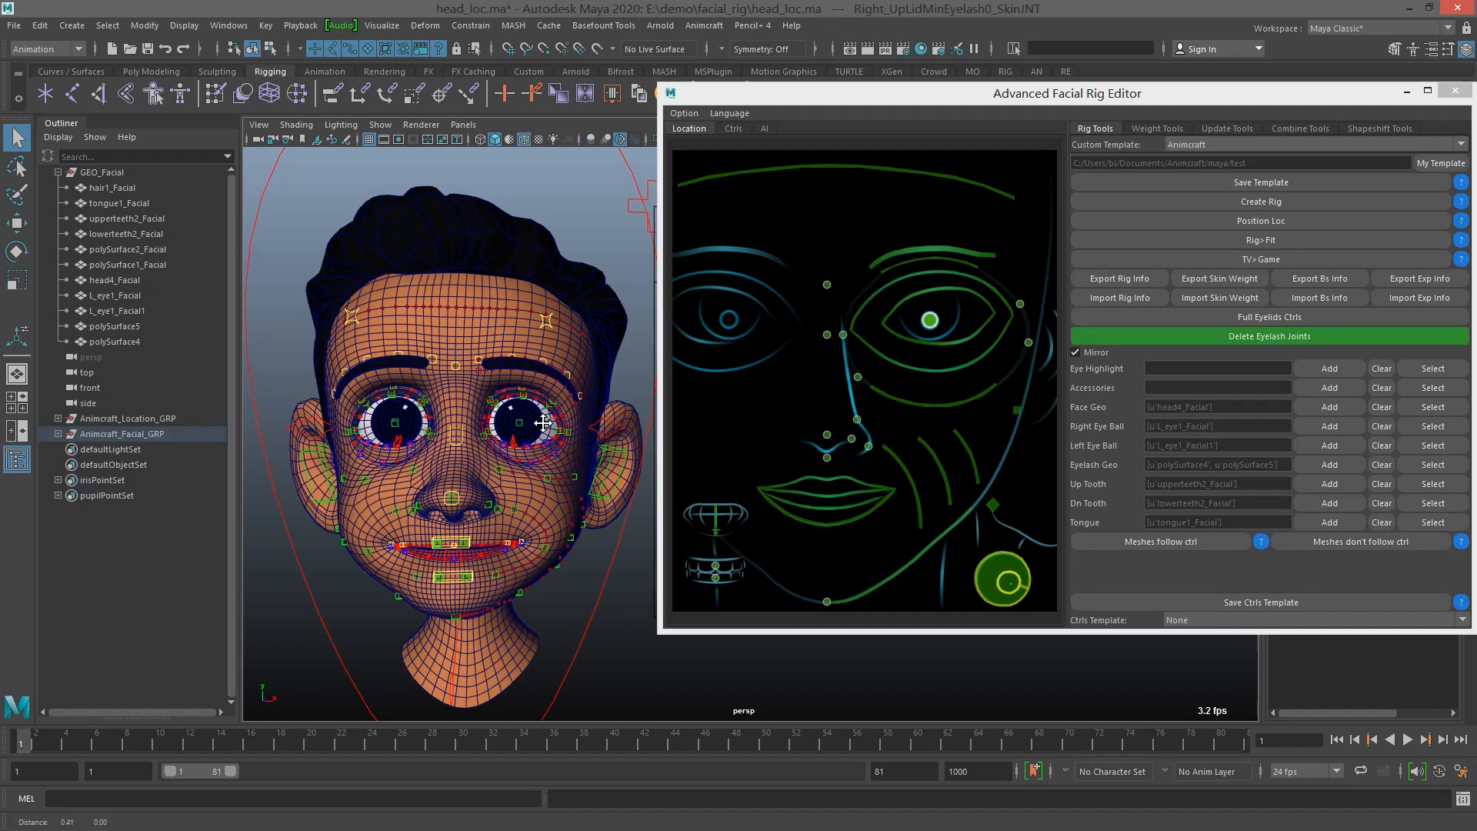
scroll(462, 442, "up", 5)
left_click_drag(850, 100, 1220, 263)
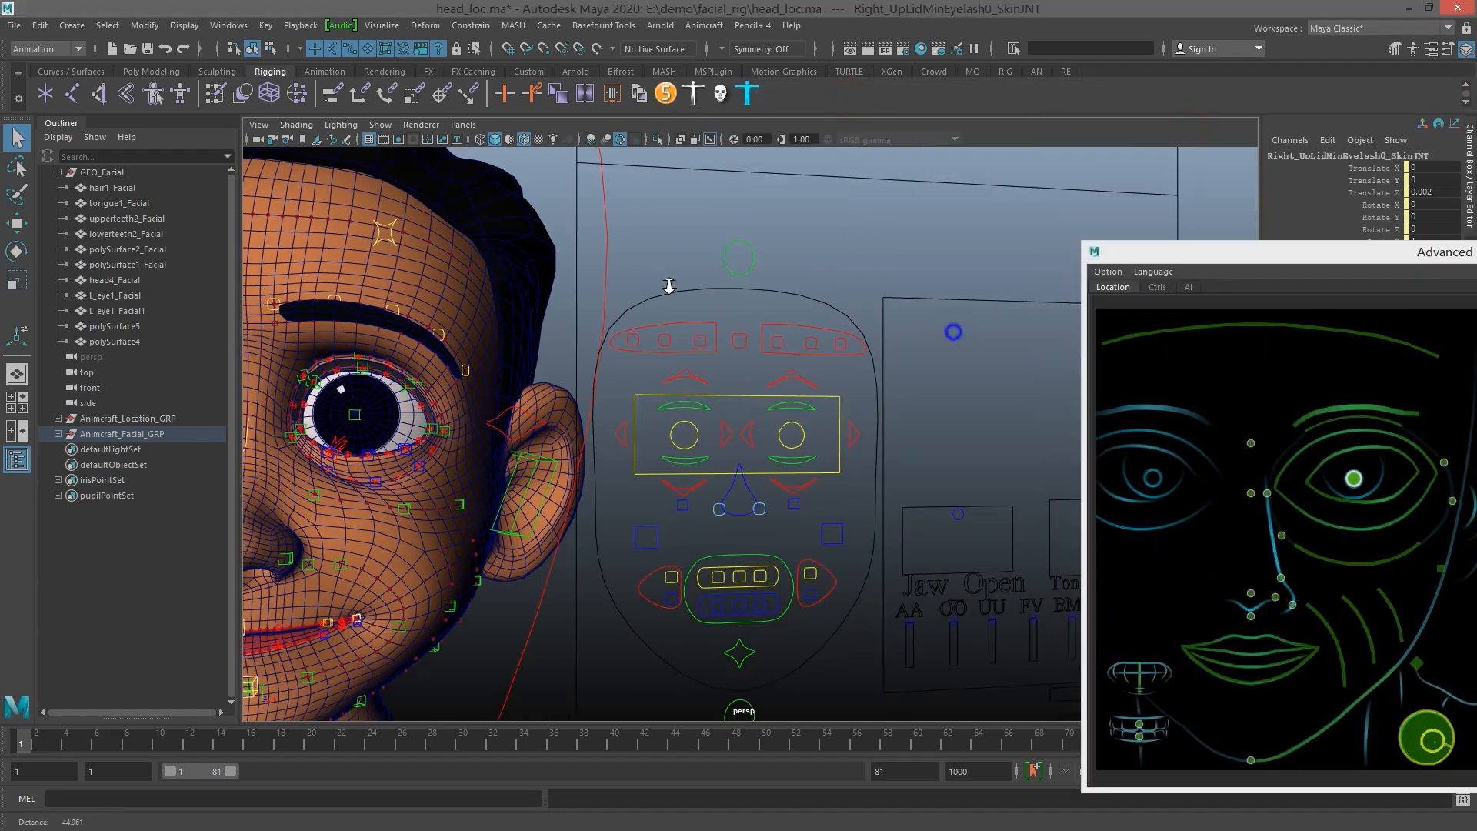
scroll(794, 495, "down", 8)
left_click(789, 492)
key("w")
left_click_drag(788, 417, 813, 316)
key("ctrl+z")
left_click(814, 390)
key("ctrl+z")
key("q")
left_click(814, 370)
key("w")
key("ctrl+z")
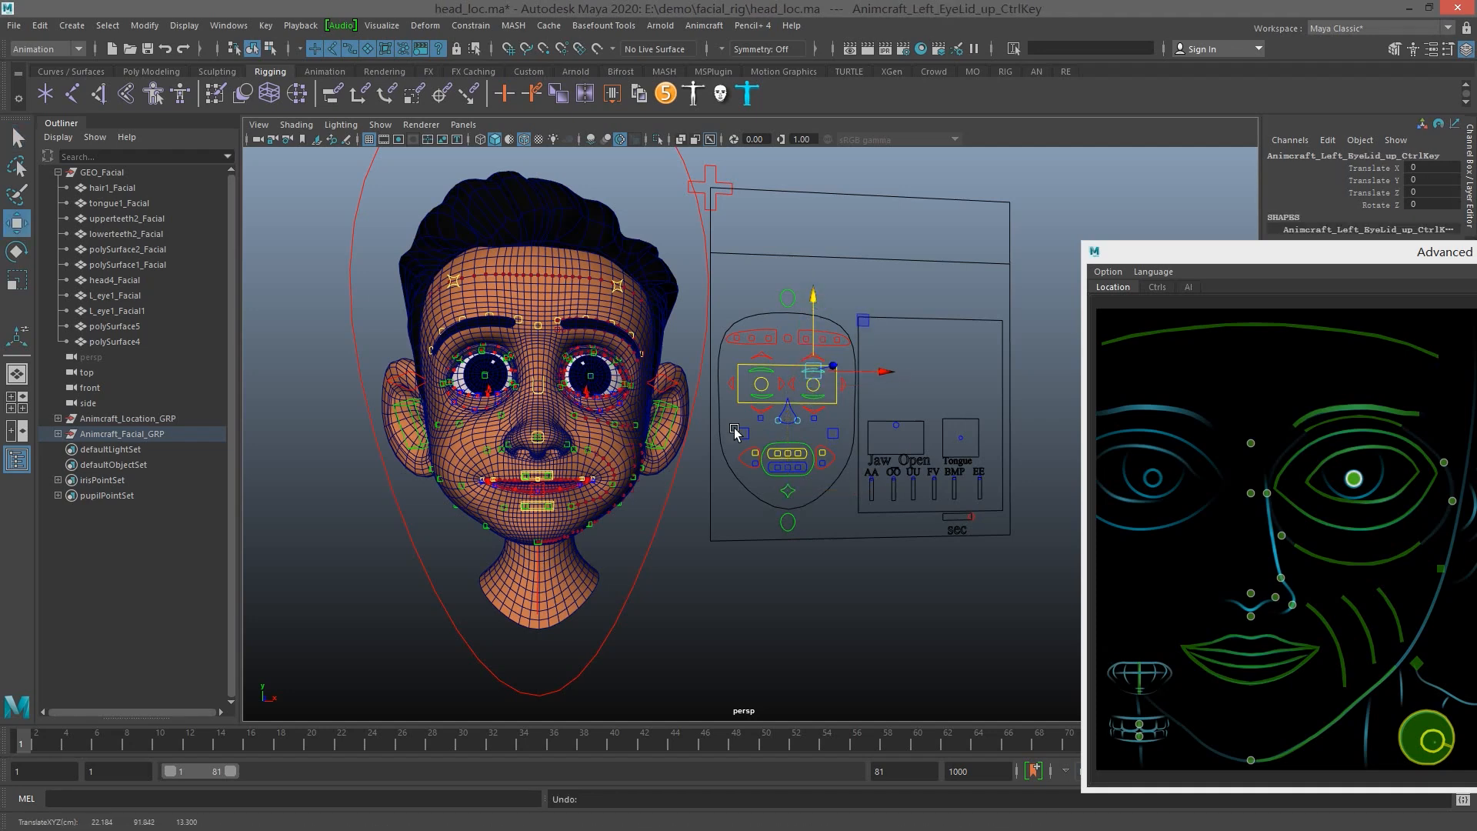
Inspect the small controls around the left eye's upper eyelid up close, selecting Left_UpLidMin1_CtrlKey
left_click_drag(1248, 255, 1115, 167)
scroll(539, 400, "up", 10)
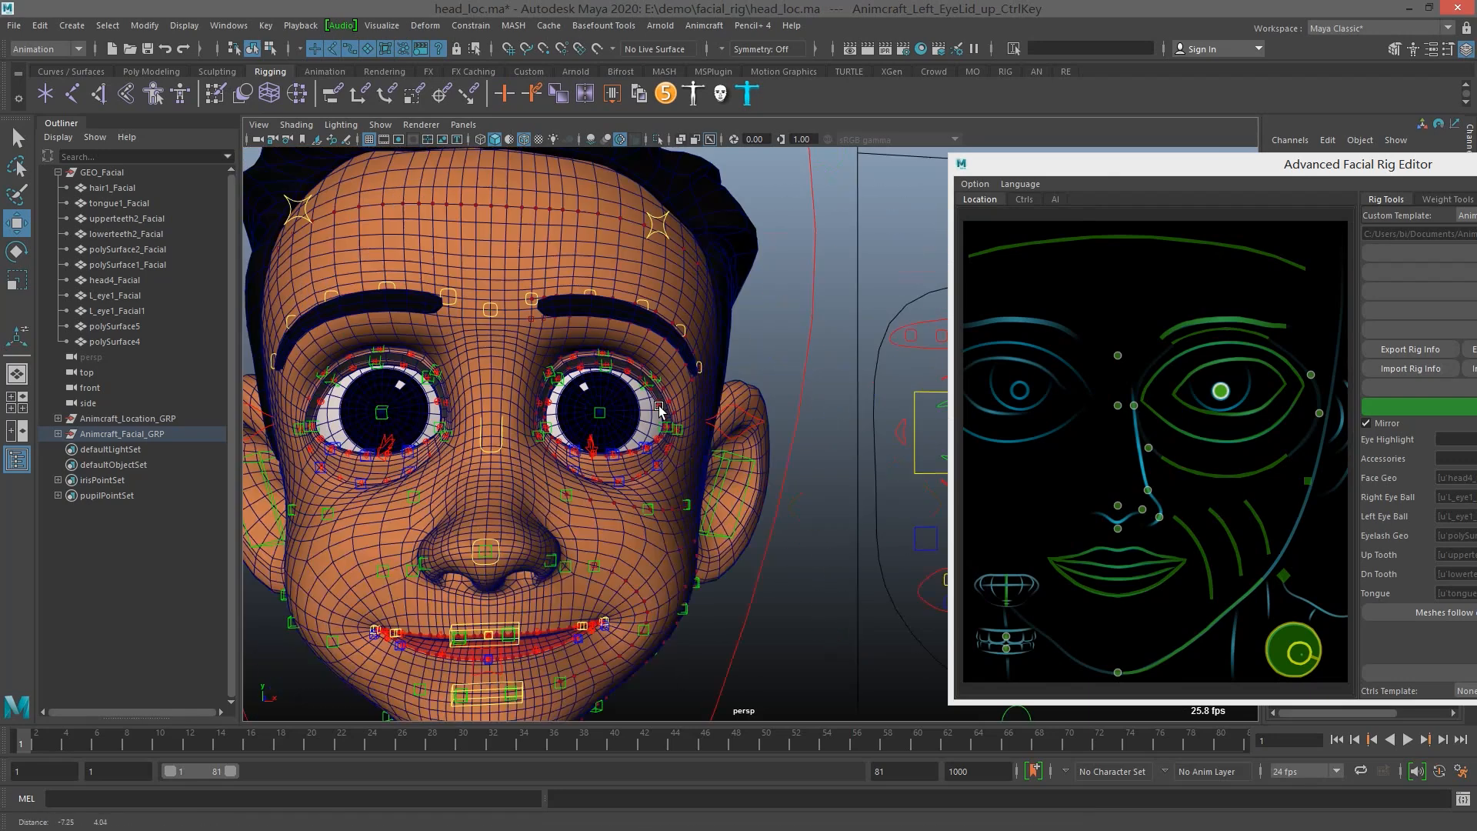
scroll(526, 396, "up", 3)
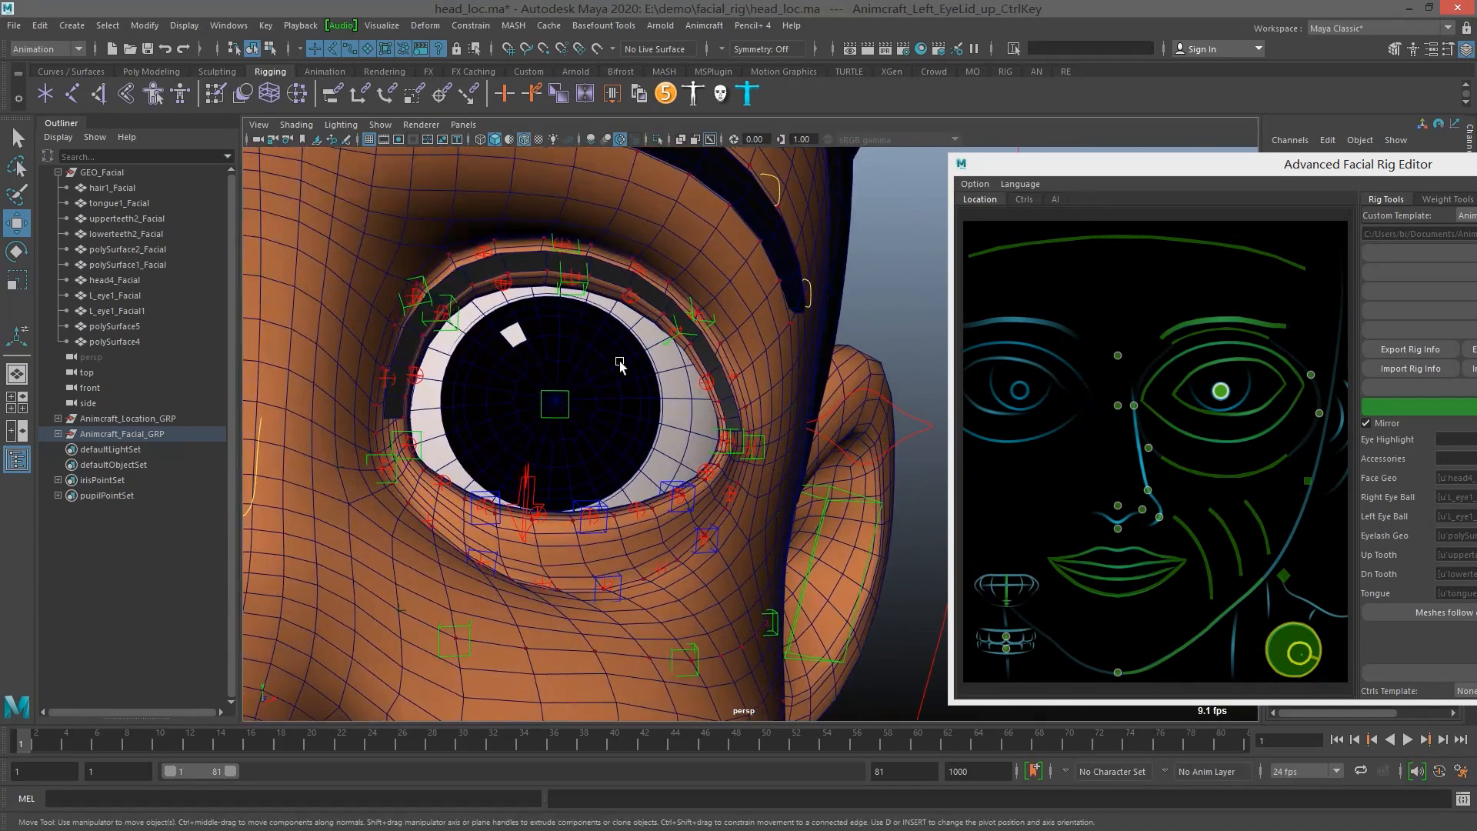
scroll(550, 406, "down", 6)
scroll(532, 416, "up", 8)
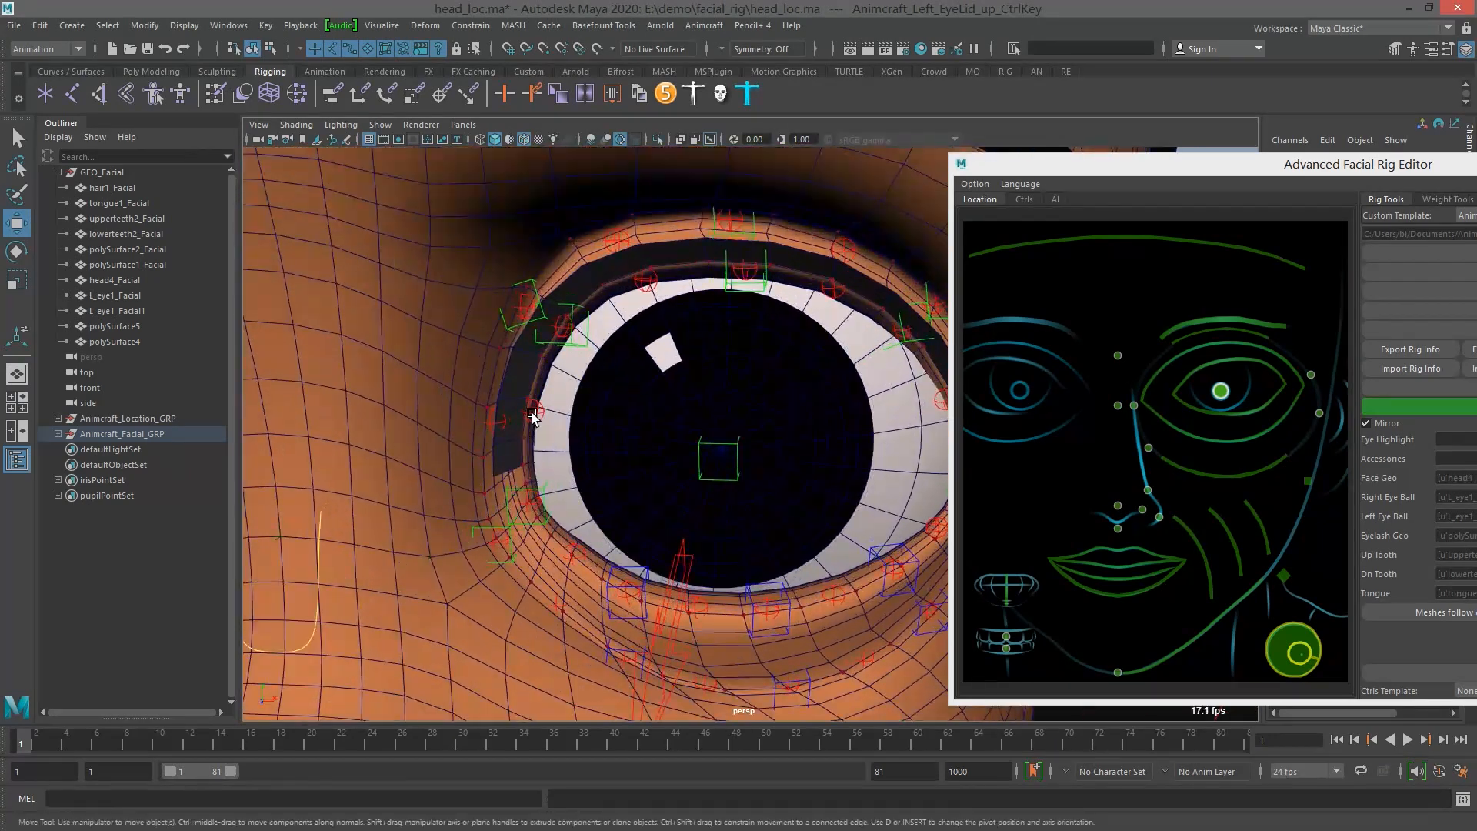
left_click(540, 416)
scroll(539, 419, "up", 3)
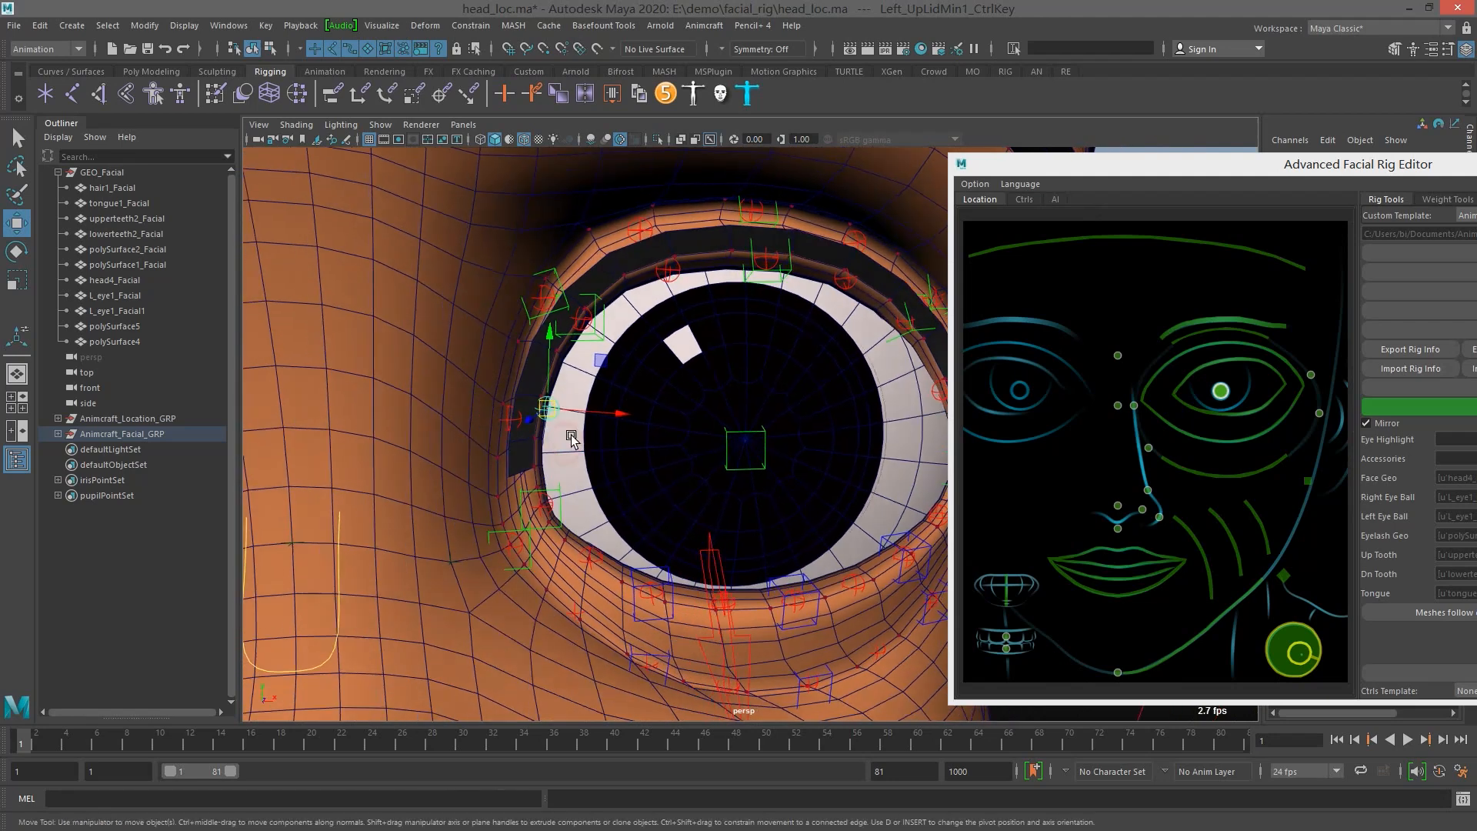
scroll(437, 415, "up", 2)
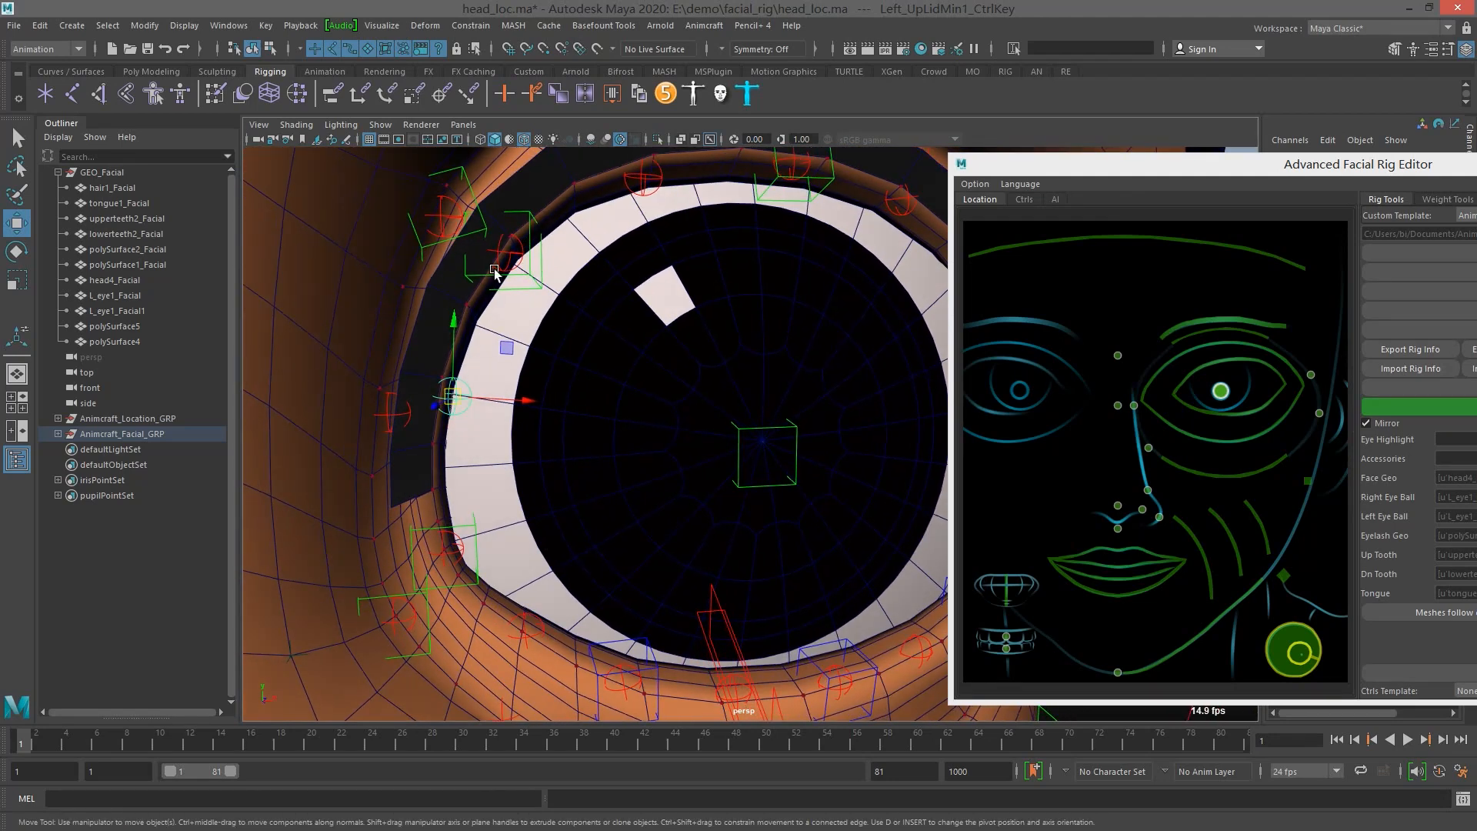
scroll(631, 338, "down", 5)
scroll(795, 401, "up", 3)
left_click_drag(1353, 168, 1225, 139)
scroll(706, 390, "down", 3)
scroll(706, 390, "down", 2)
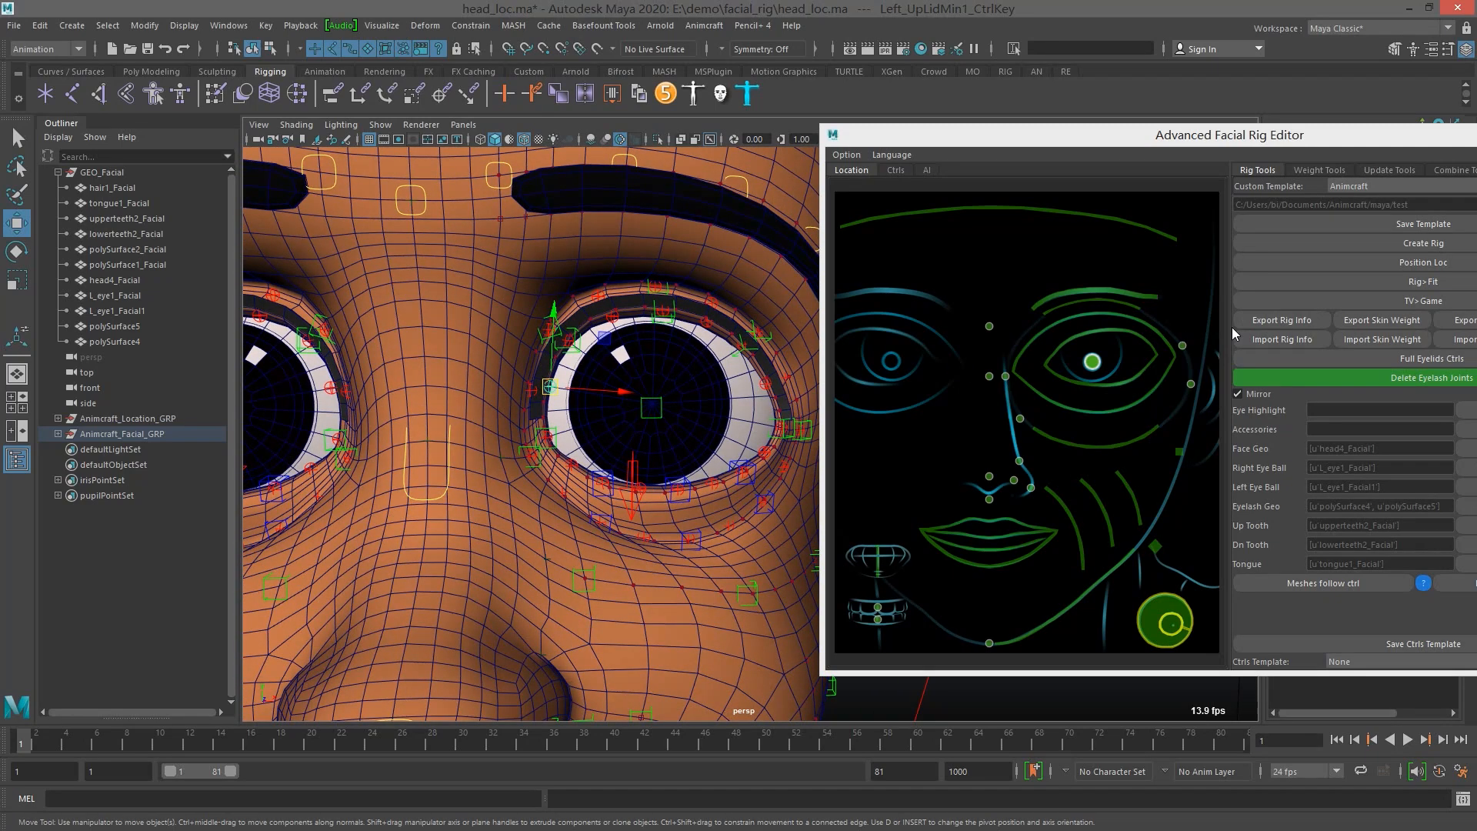
Convert the facial rig to its fit state with Rig>Fit, accepting deletion of the skin mesh
left_click(1424, 280)
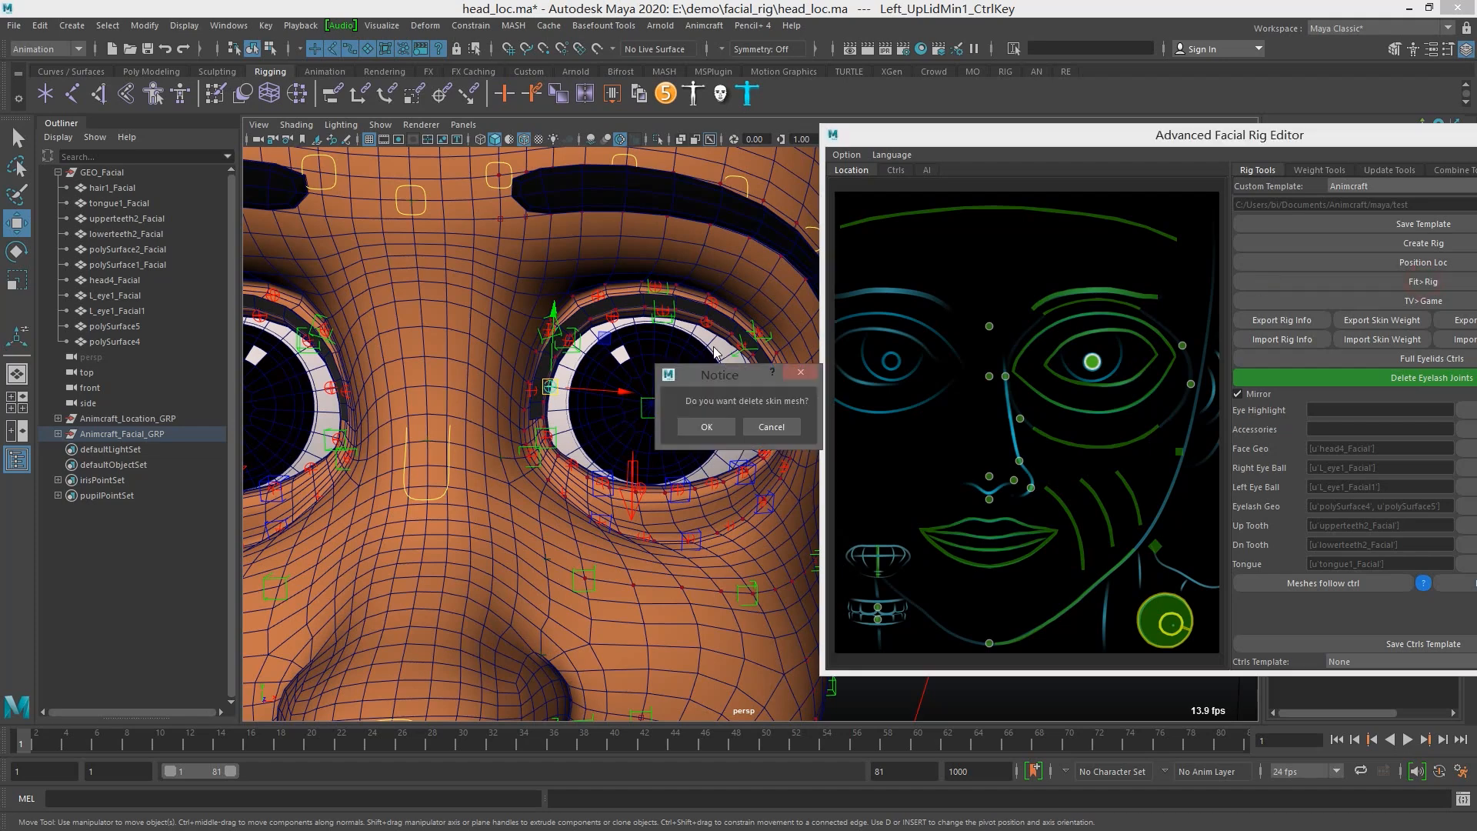
left_click(707, 427)
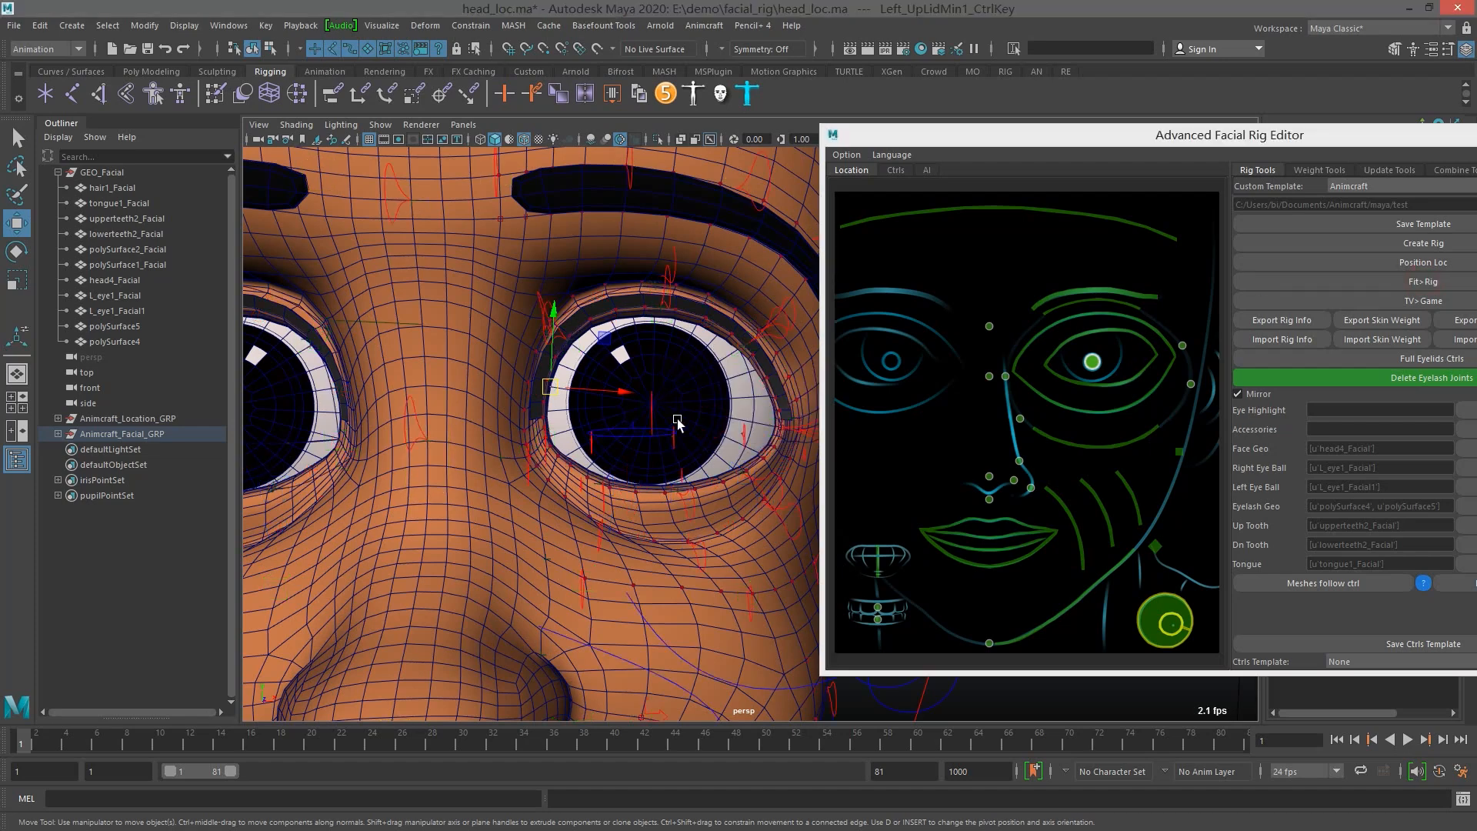
left_click_drag(1034, 137, 1233, 190)
scroll(889, 423, "up", 3)
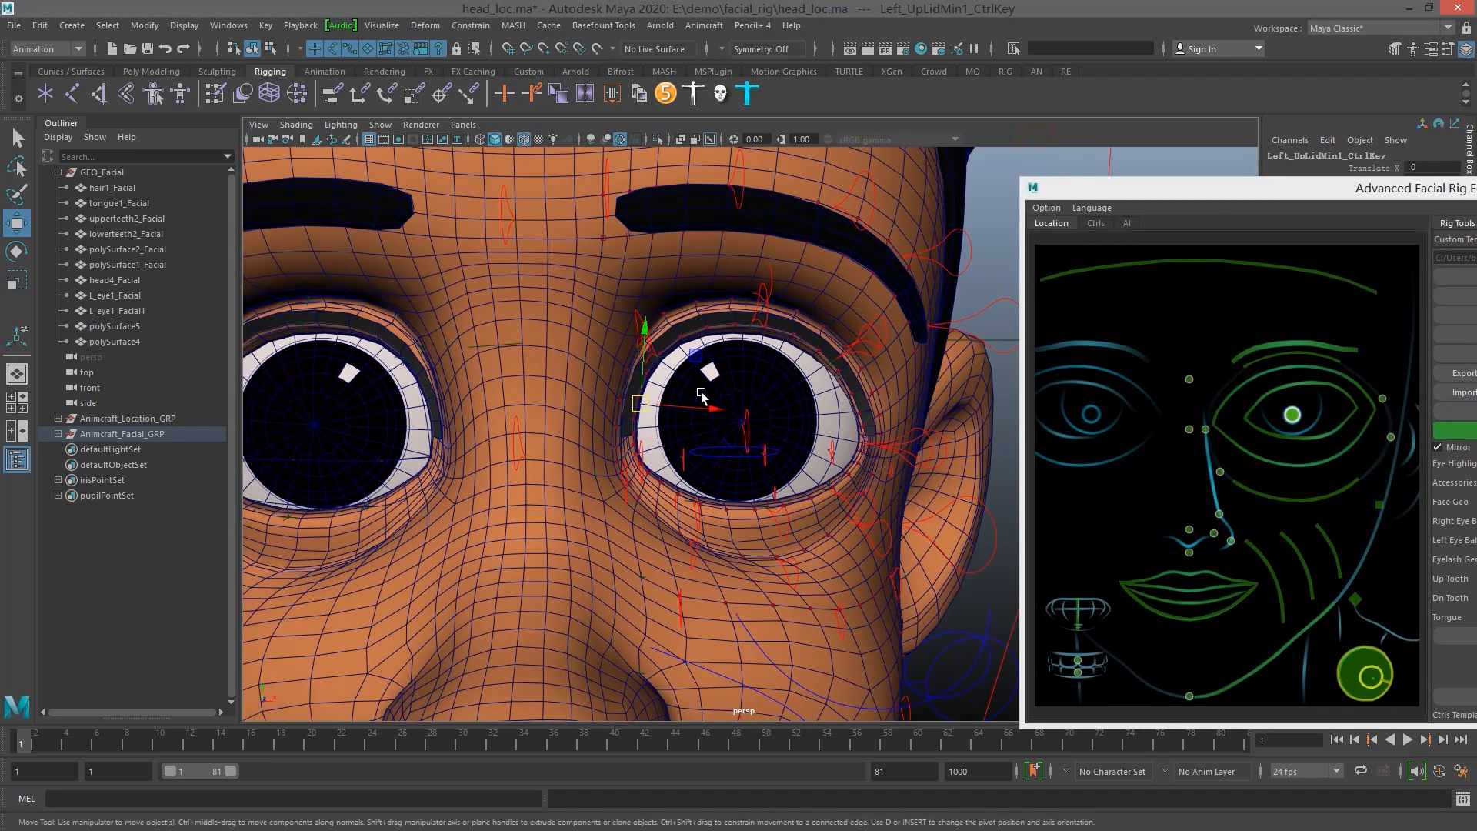
Examine the left eye's upper and lower eyelid base curves, Left_Up_Base_CV and Left_Down_Base_CV, against the lid edges
left_click(892, 390)
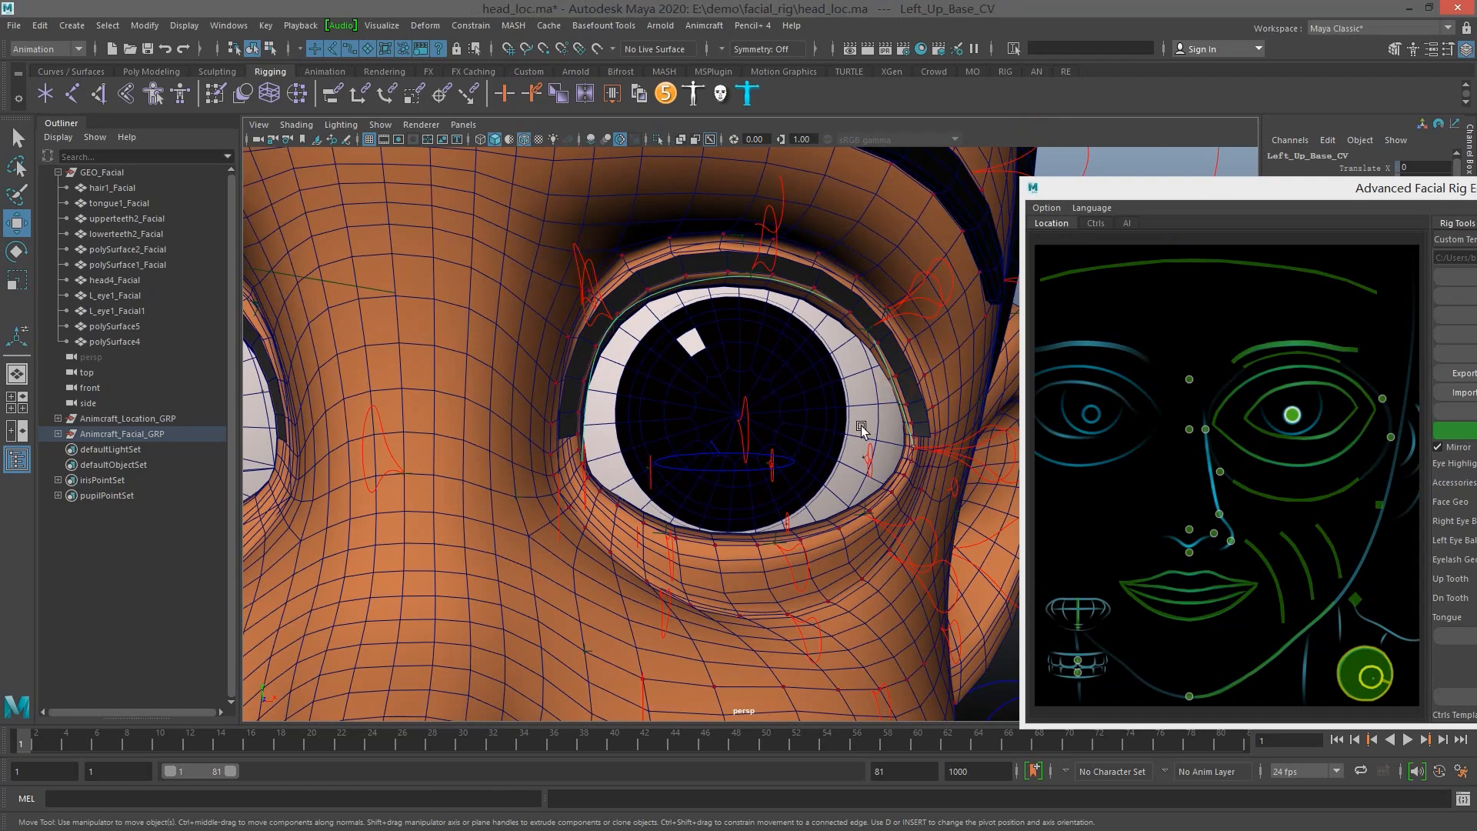
left_click(901, 484)
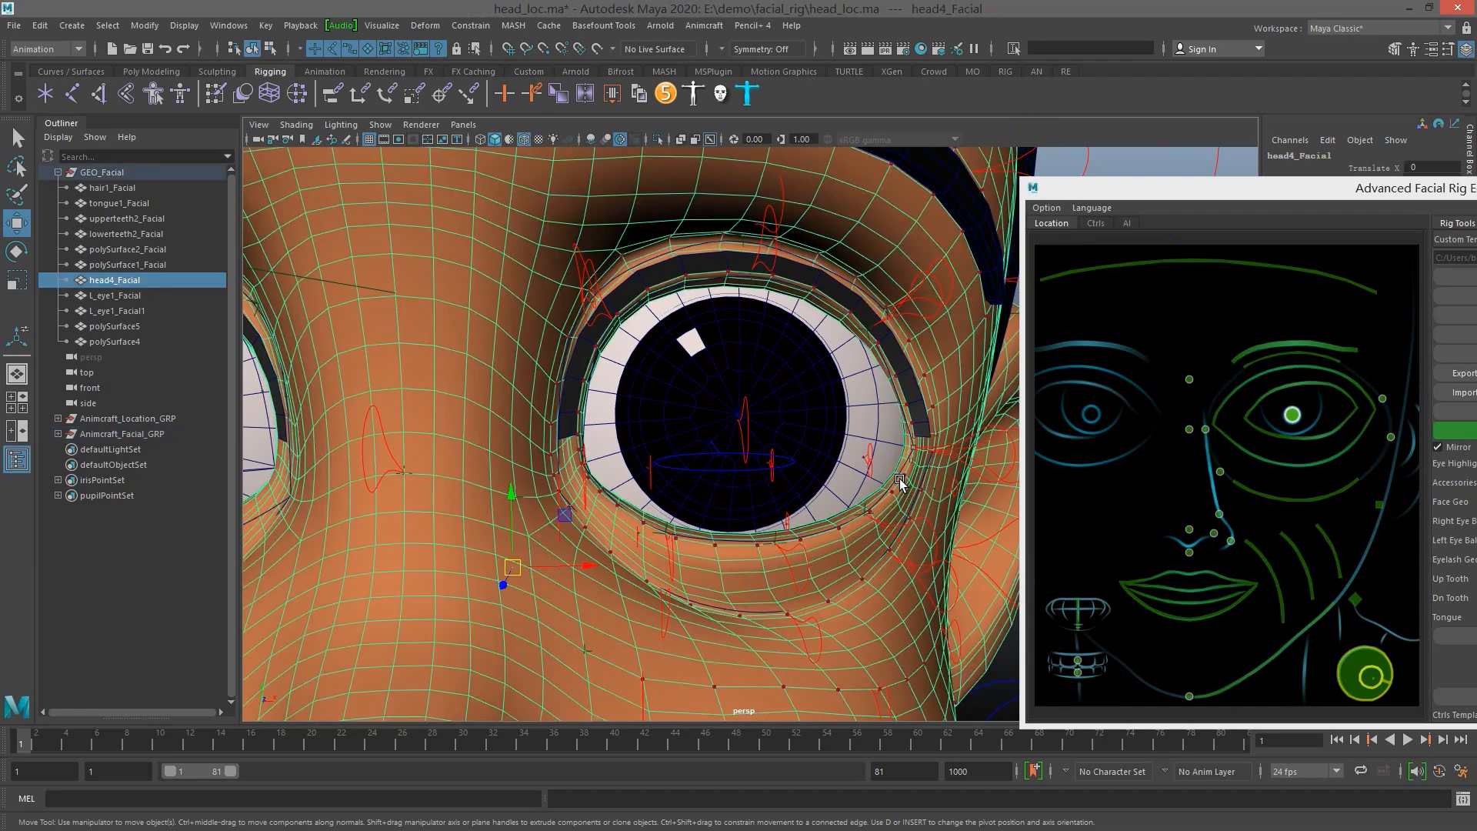
left_click(897, 473)
left_click_drag(1353, 190, 1346, 273)
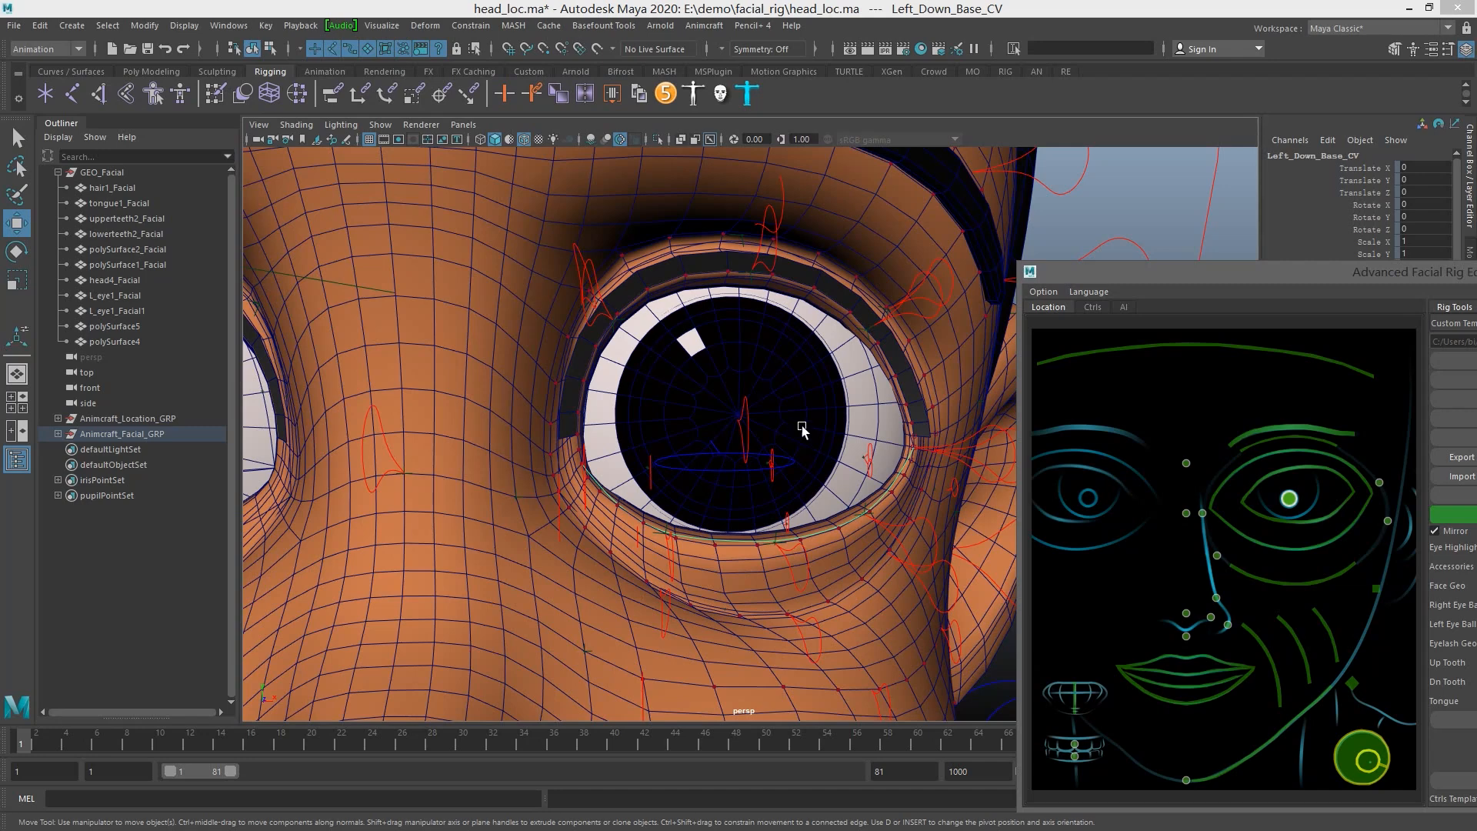
left_click(894, 385)
mouse_move(894, 384)
left_mouse_down("alt")
mouse_move(817, 408)
mouse_move(907, 401)
mouse_move(892, 400)
left_mouse_up("alt")
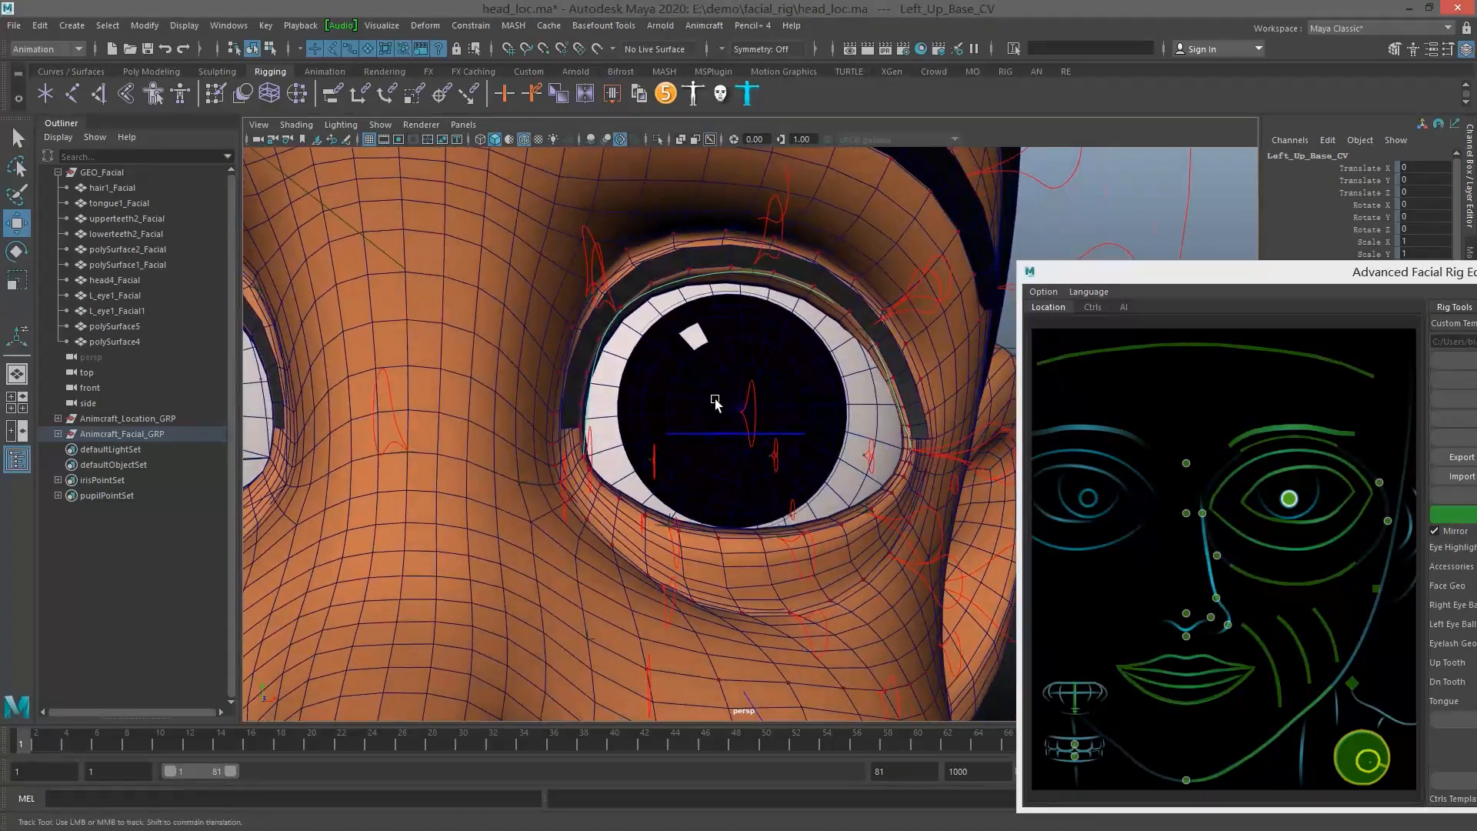
middle_click_drag(696, 401, 752, 427, "alt")
scroll(752, 428, "up", 2)
left_click_drag(751, 428, 759, 427, "alt")
left_click(702, 438)
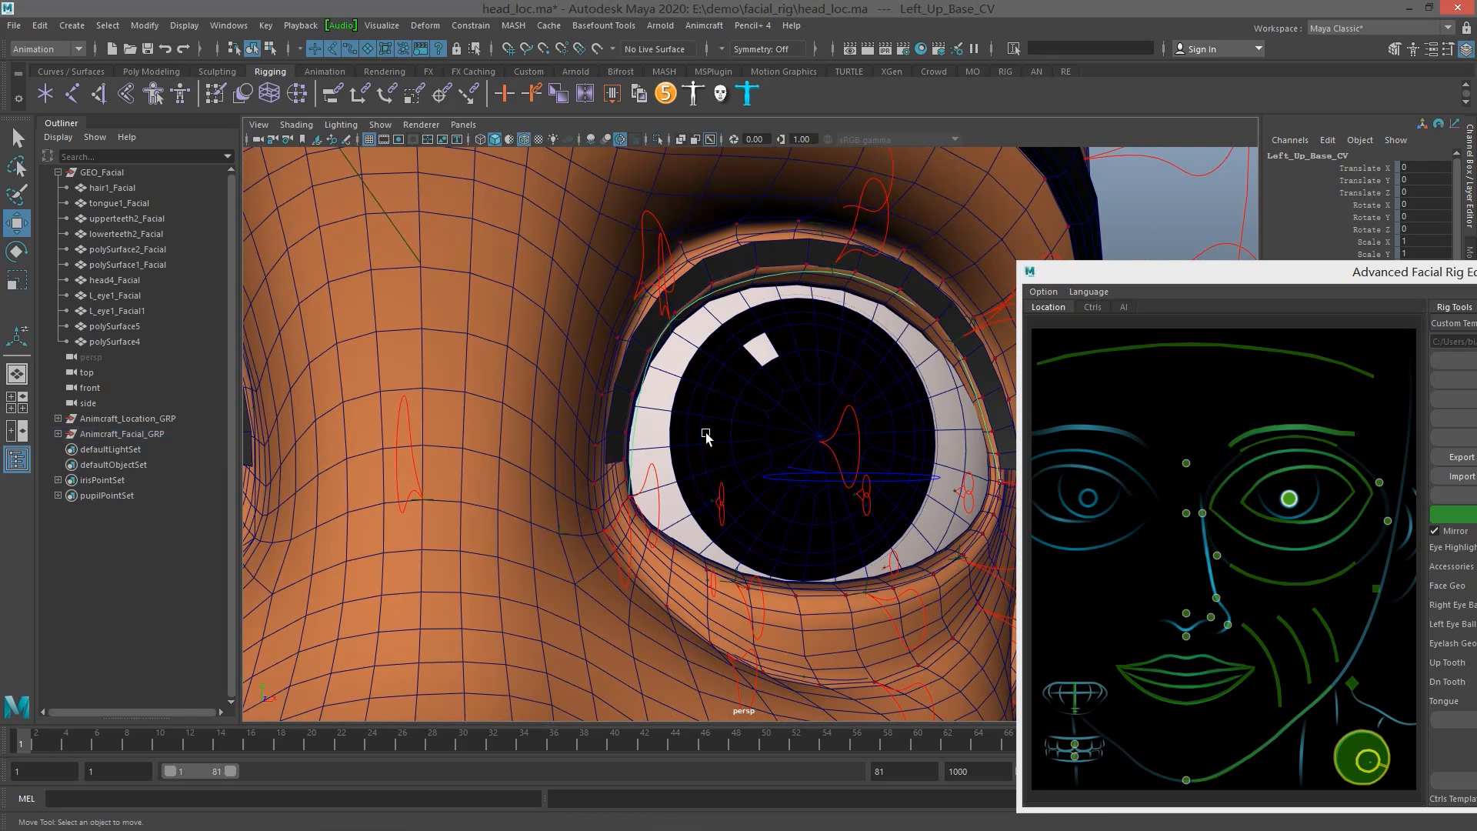
Edit the points of Left_Up_Base_CV and move those at the inner eye corner towards the upper lid edge
left_click(772, 275)
right_click_drag(772, 275, 706, 276)
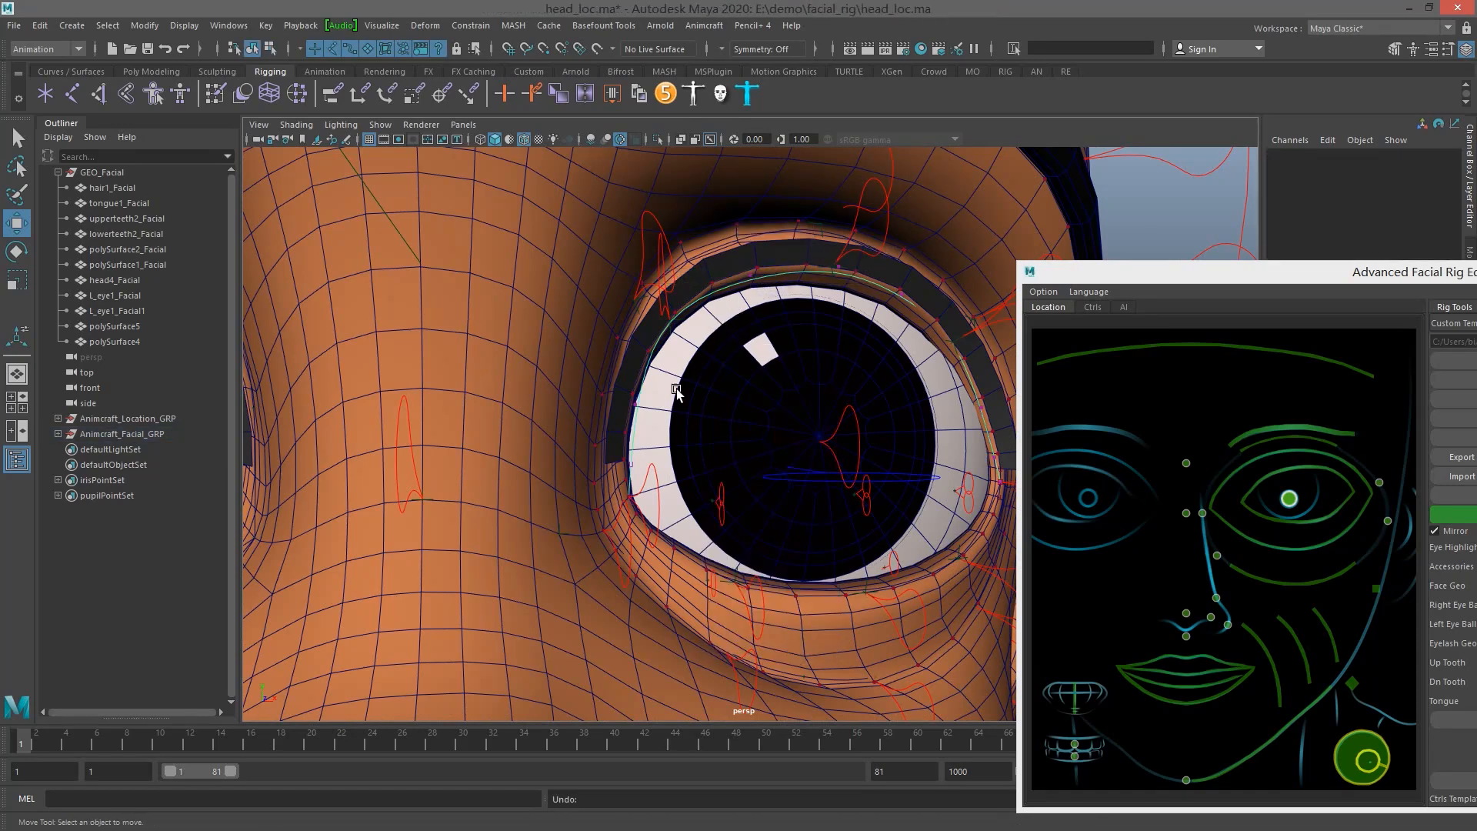
left_click(629, 460)
mouse_move(653, 461)
left_mouse_down()
mouse_move(699, 462)
mouse_move(683, 462)
left_mouse_up()
key("q")
left_click(635, 404)
key("w")
left_click_drag(690, 407, 682, 410)
key("f")
Move the points along the inner and middle part of Left_Up_Base_CV to follow the upper lid edge
right_click_drag(777, 466, 692, 404, "alt")
middle_click_drag(693, 404, 592, 373, "alt")
mouse_move(777, 400)
left_mouse_down("alt")
mouse_move(700, 395)
mouse_move(758, 389)
left_mouse_up("alt")
right_click_drag(759, 389, 705, 384, "alt")
middle_click_drag(705, 385, 597, 473, "alt")
left_click_drag(717, 340, 743, 332, "alt")
left_click_drag(732, 290, 777, 318)
left_click_drag(780, 320, 768, 315, "alt")
left_click_drag(801, 256, 801, 243)
left_click_drag(680, 326, 583, 311, "alt")
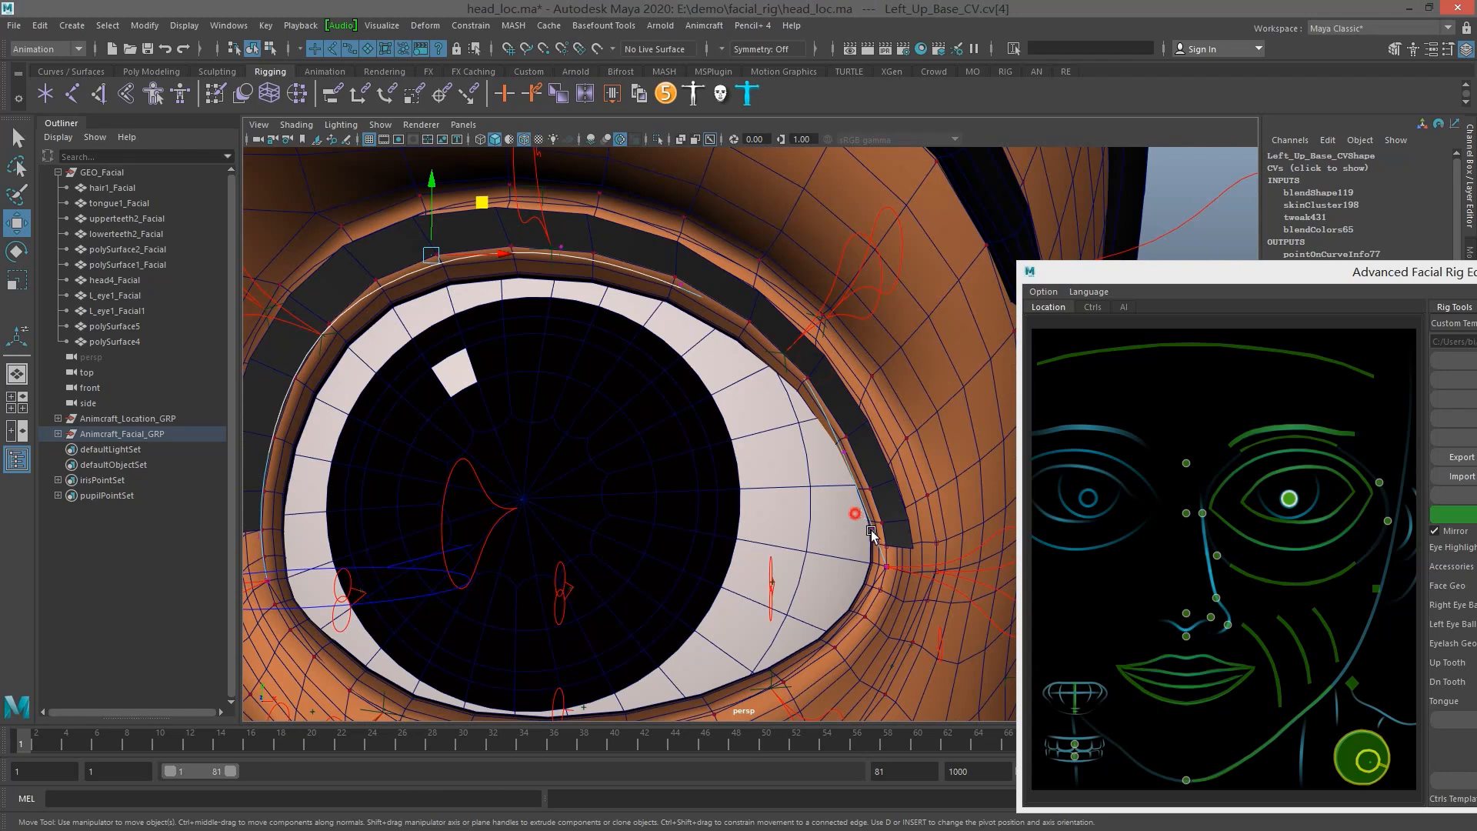
Move the outer points of Left_Up_Base_CV, including cv[7] and cv[6], onto the upper lid edge
left_click_drag(857, 509, 944, 531)
left_click_drag(828, 430, 863, 471)
left_click_drag(885, 453, 901, 454)
key("4")
left_click_drag(761, 300, 814, 368)
key("5")
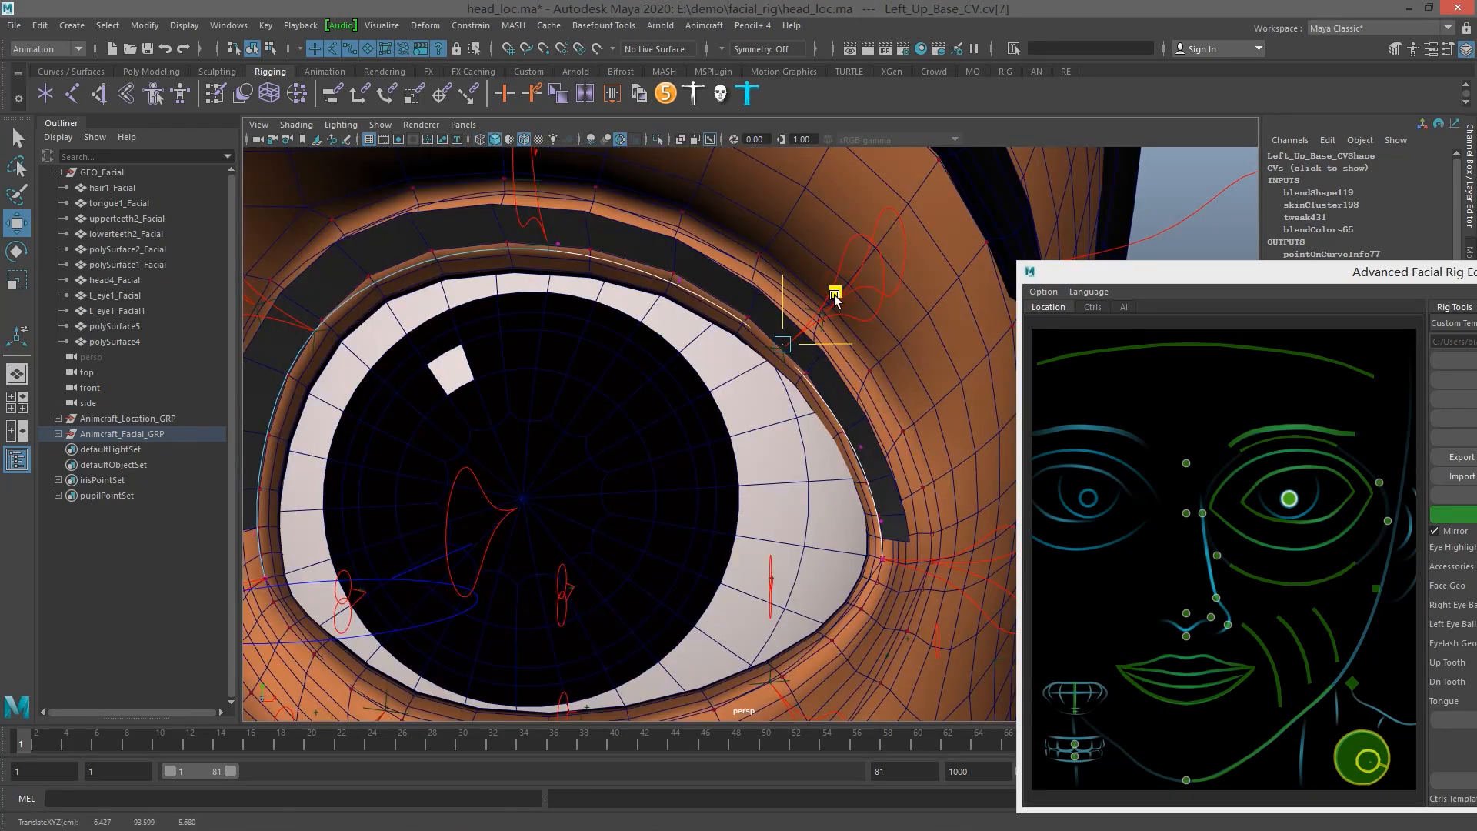
left_click(675, 267)
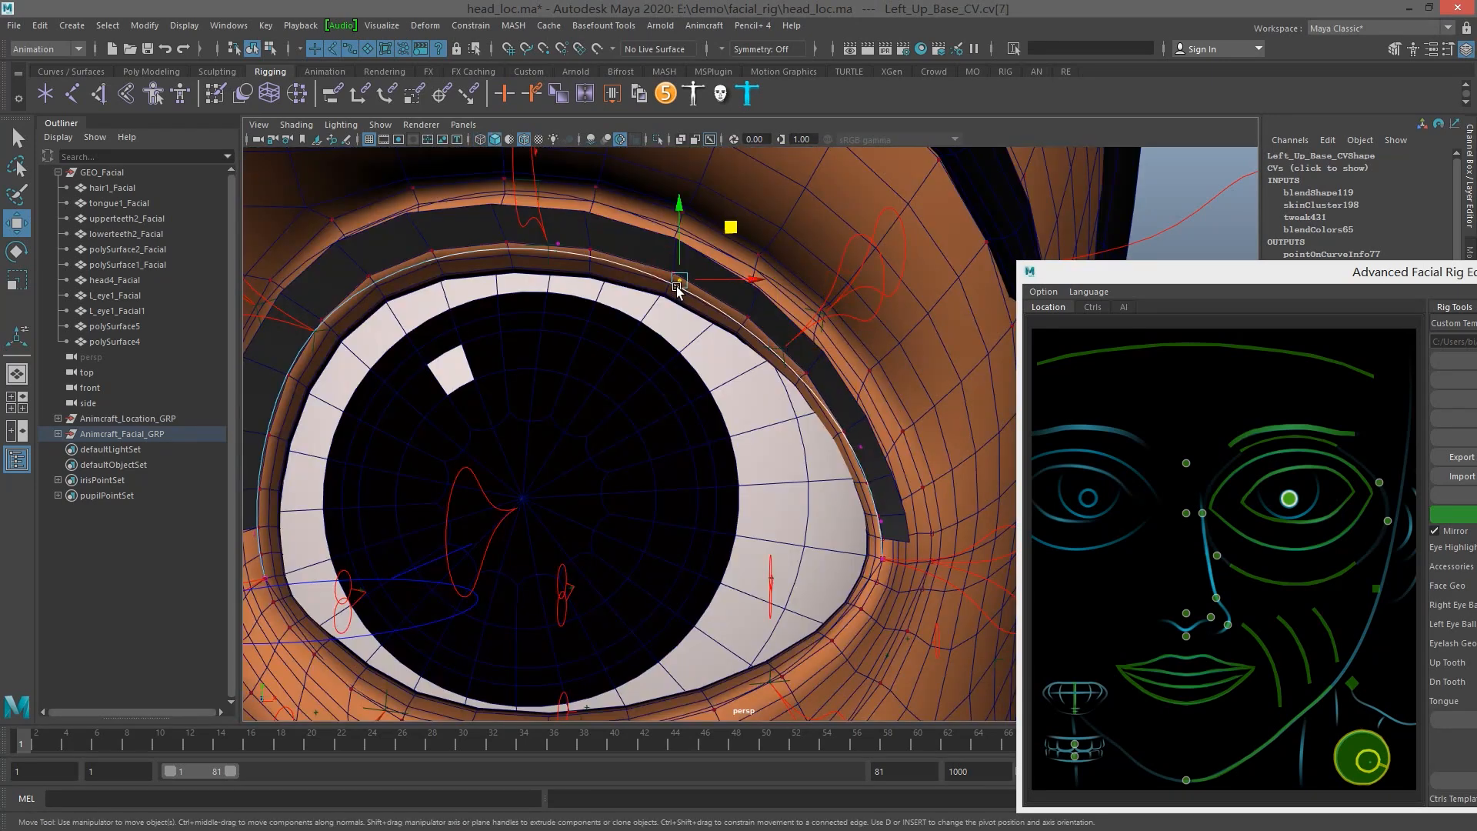
left_click_drag(672, 271, 673, 279)
Edit the points of Left_Down_Base_CV and move those near the outer eye corner onto the lower lid edge
scroll(639, 455, "down", 3)
middle_click_drag(692, 492, 695, 389, "alt")
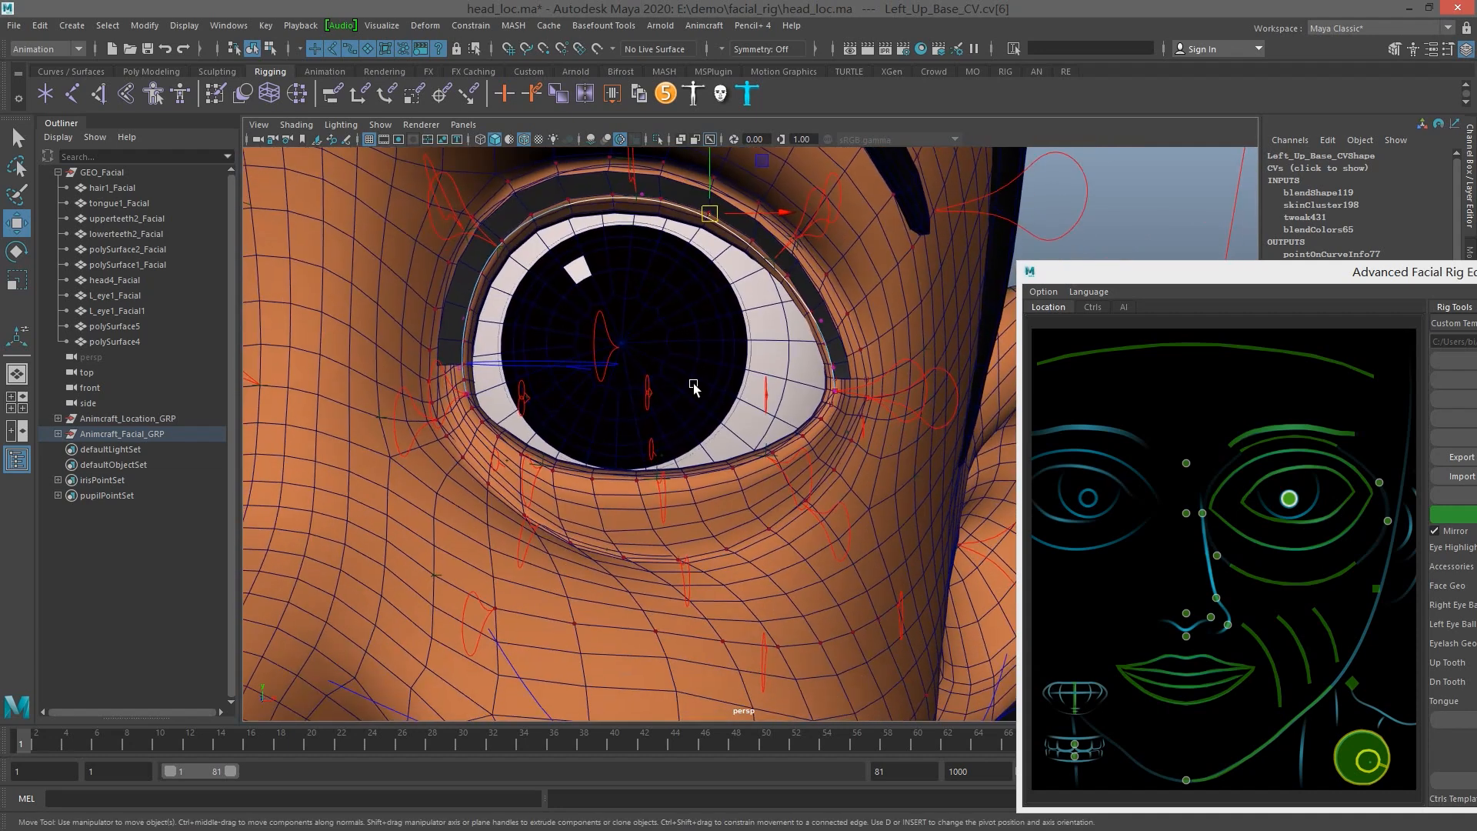
scroll(695, 390, "up", 2)
left_click(783, 452)
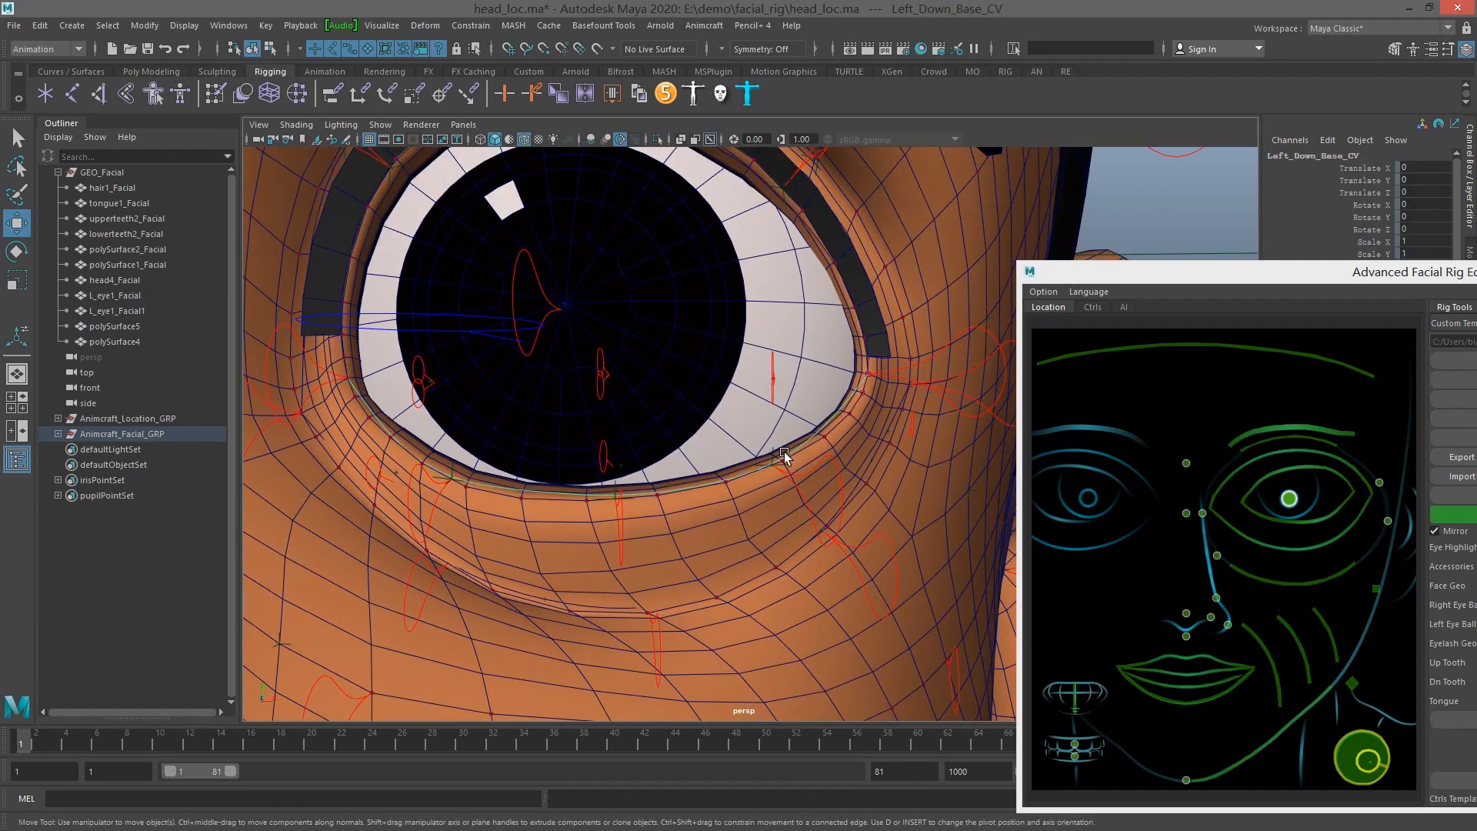
key("F8")
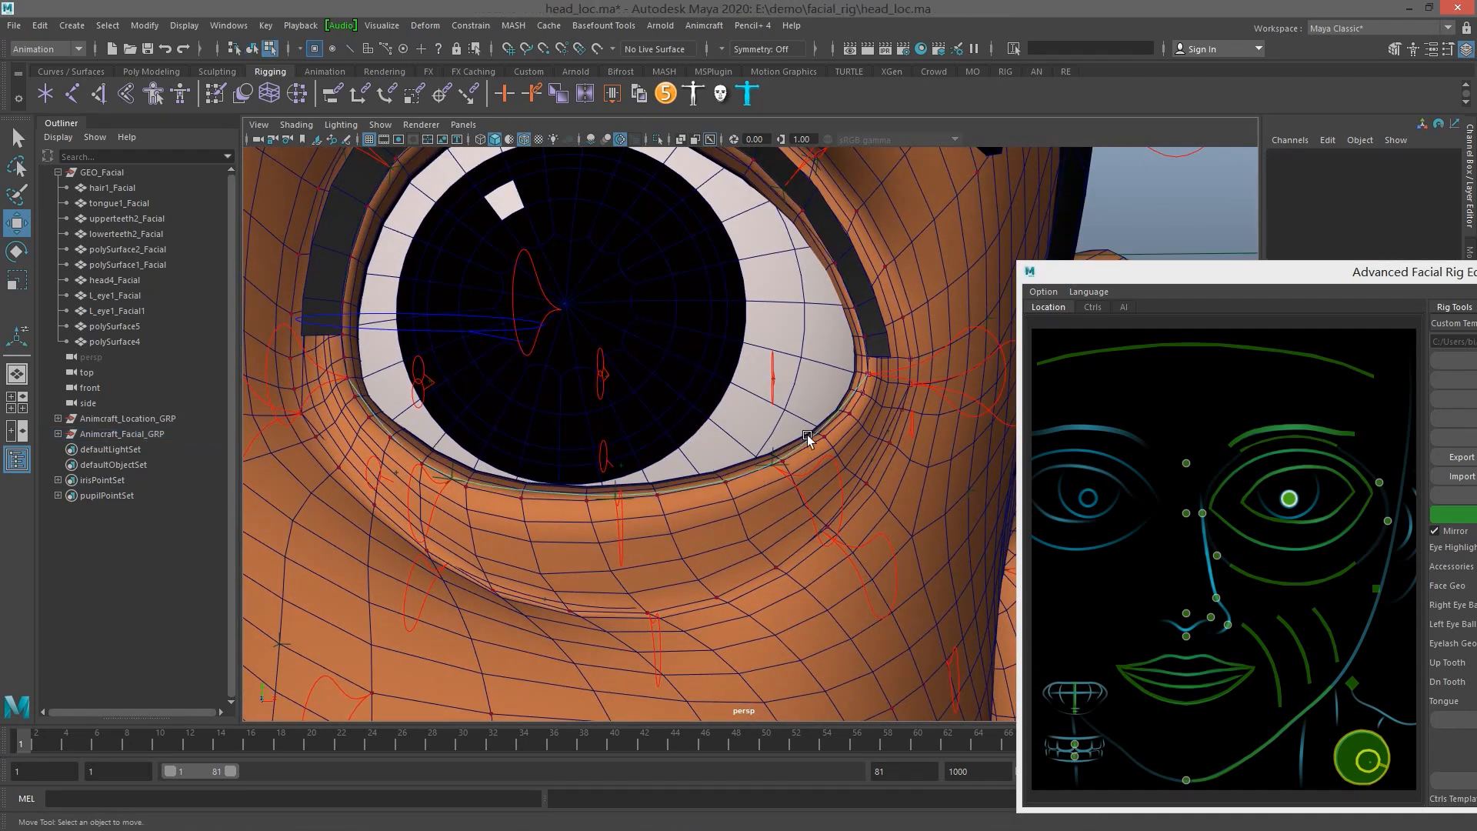
right_click_drag(843, 408, 754, 405)
left_click_drag(817, 410, 844, 445)
left_click_drag(849, 442, 834, 433, "alt")
left_click_drag(887, 375, 877, 403)
key("q")
key("w")
left_click_drag(921, 340, 926, 349)
Move the inner and middle points of Left_Down_Base_CV, including cv[4], to follow the lower lid edge
left_click_drag(749, 400, 601, 375, "alt")
left_click(546, 423)
key("q")
left_click(594, 459)
key("w")
left_click_drag(593, 459, 644, 414)
left_click(762, 517)
left_click_drag(762, 517, 761, 467)
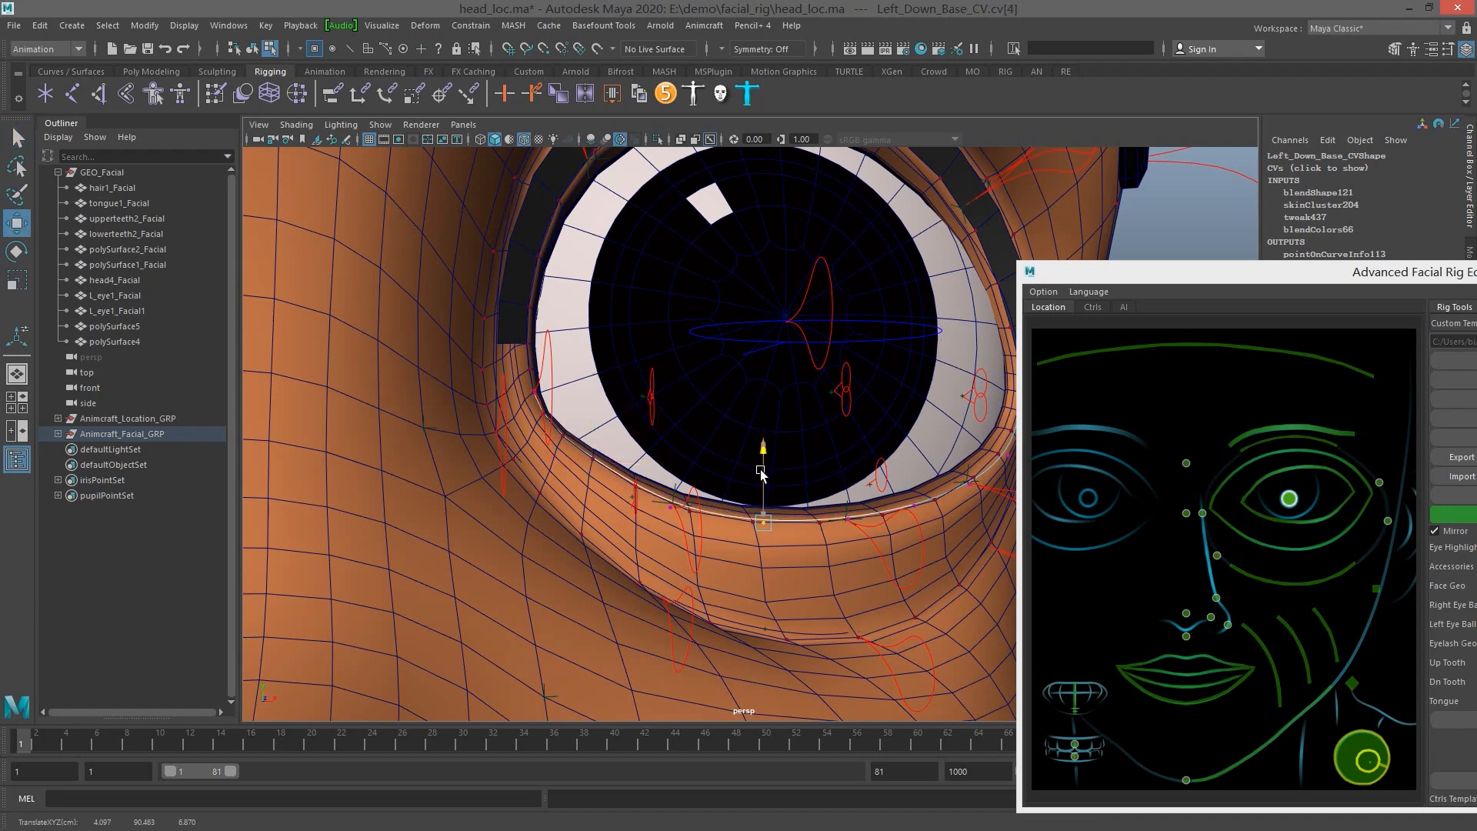
Convert the adjusted fit curves back into the facial rig with Fit>Rig
scroll(800, 471, "down", 5)
middle_click_drag(869, 455, 682, 432, "alt")
scroll(931, 378, "down", 4)
left_click_drag(1318, 285, 1090, 226)
left_click(1393, 360)
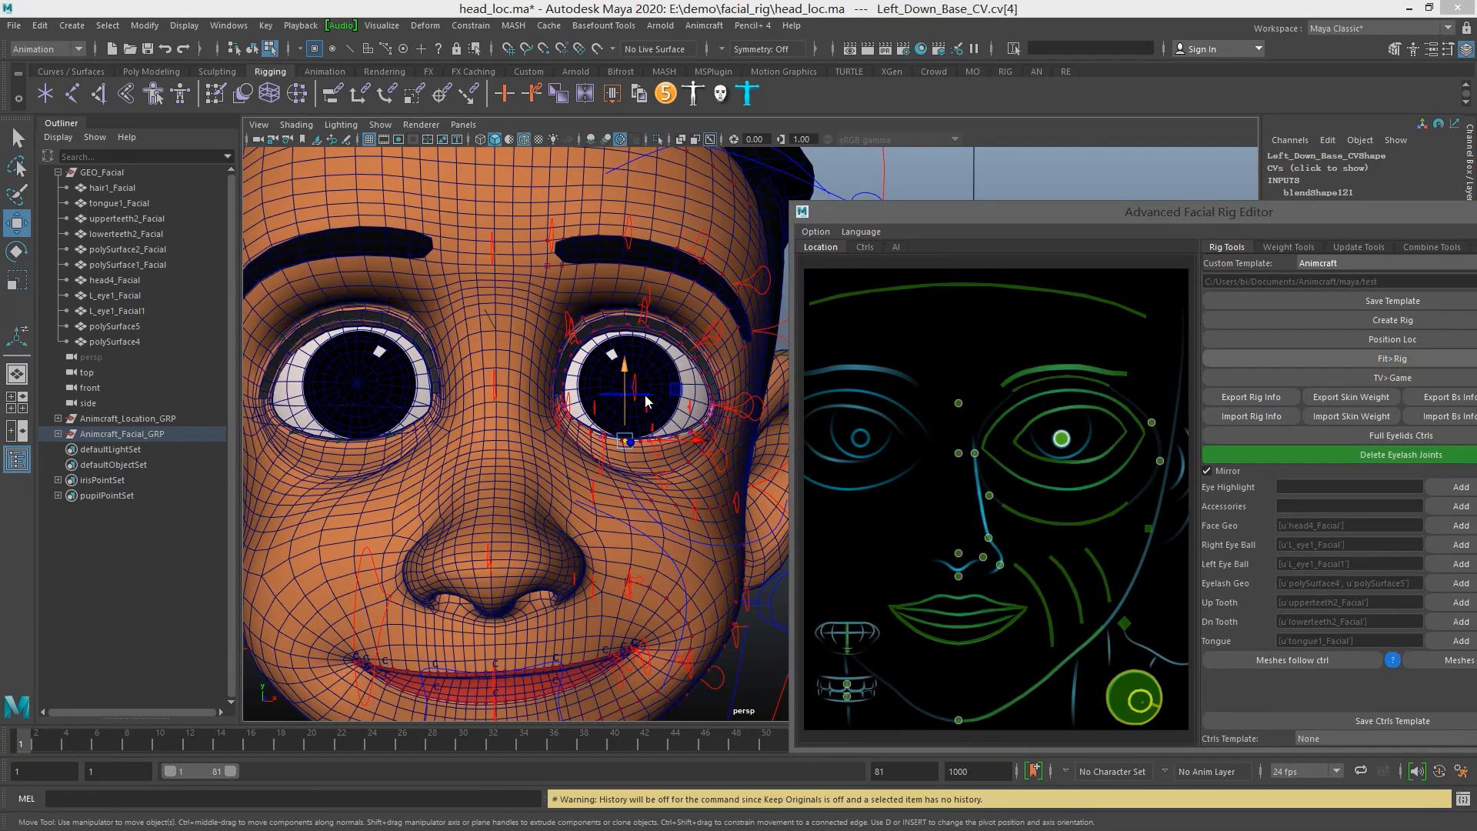
left_click_drag(644, 395, 598, 408, "alt")
right_click_drag(638, 477, 737, 547, "alt")
right_click_drag(628, 477, 600, 416, "alt")
left_click_drag(600, 415, 646, 431, "alt")
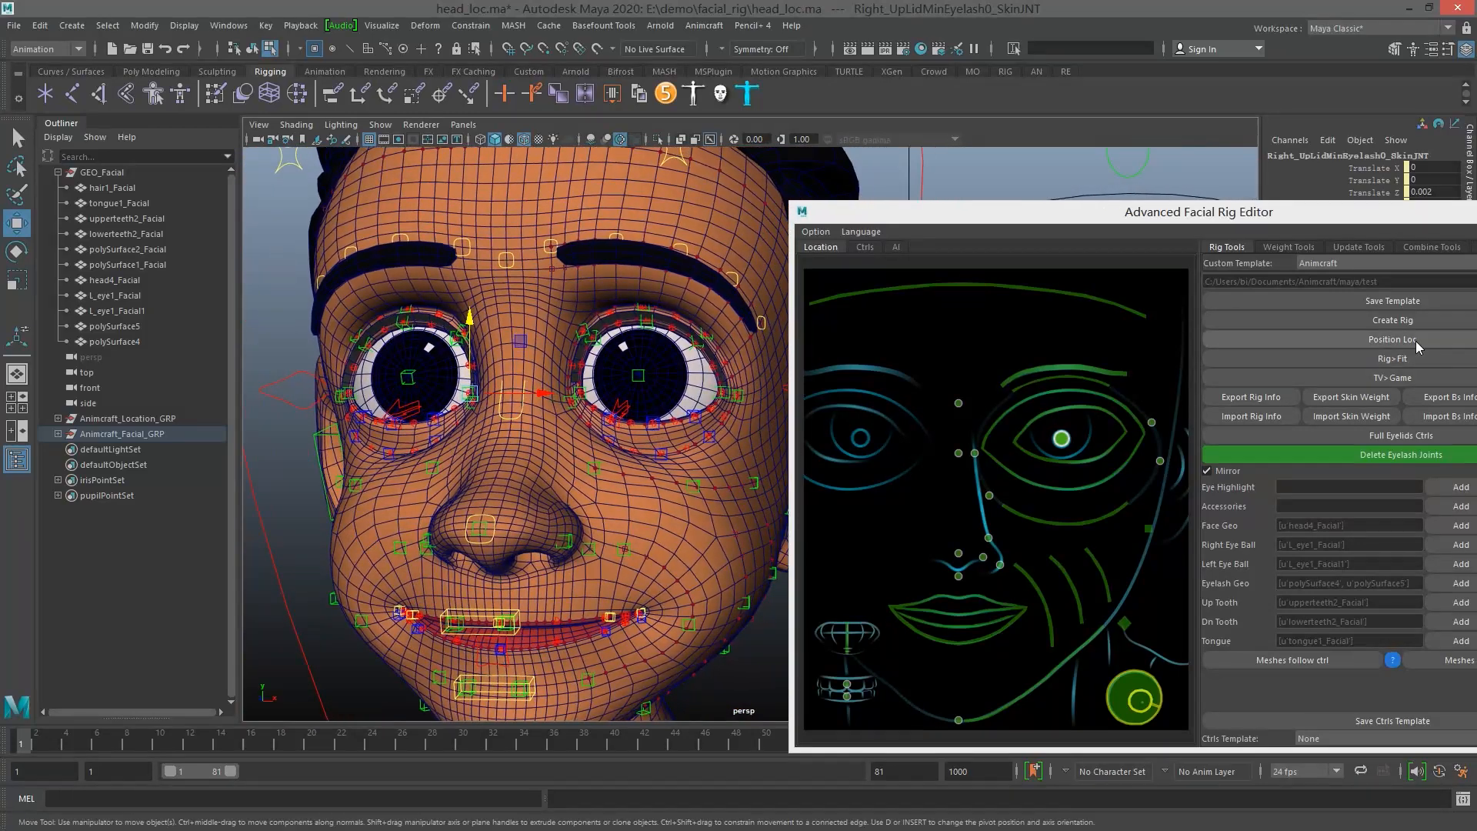
Inspect the rebuilt rig's controls across the brows, nose, mouth and left eye
left_click_drag(577, 291, 536, 354, "alt")
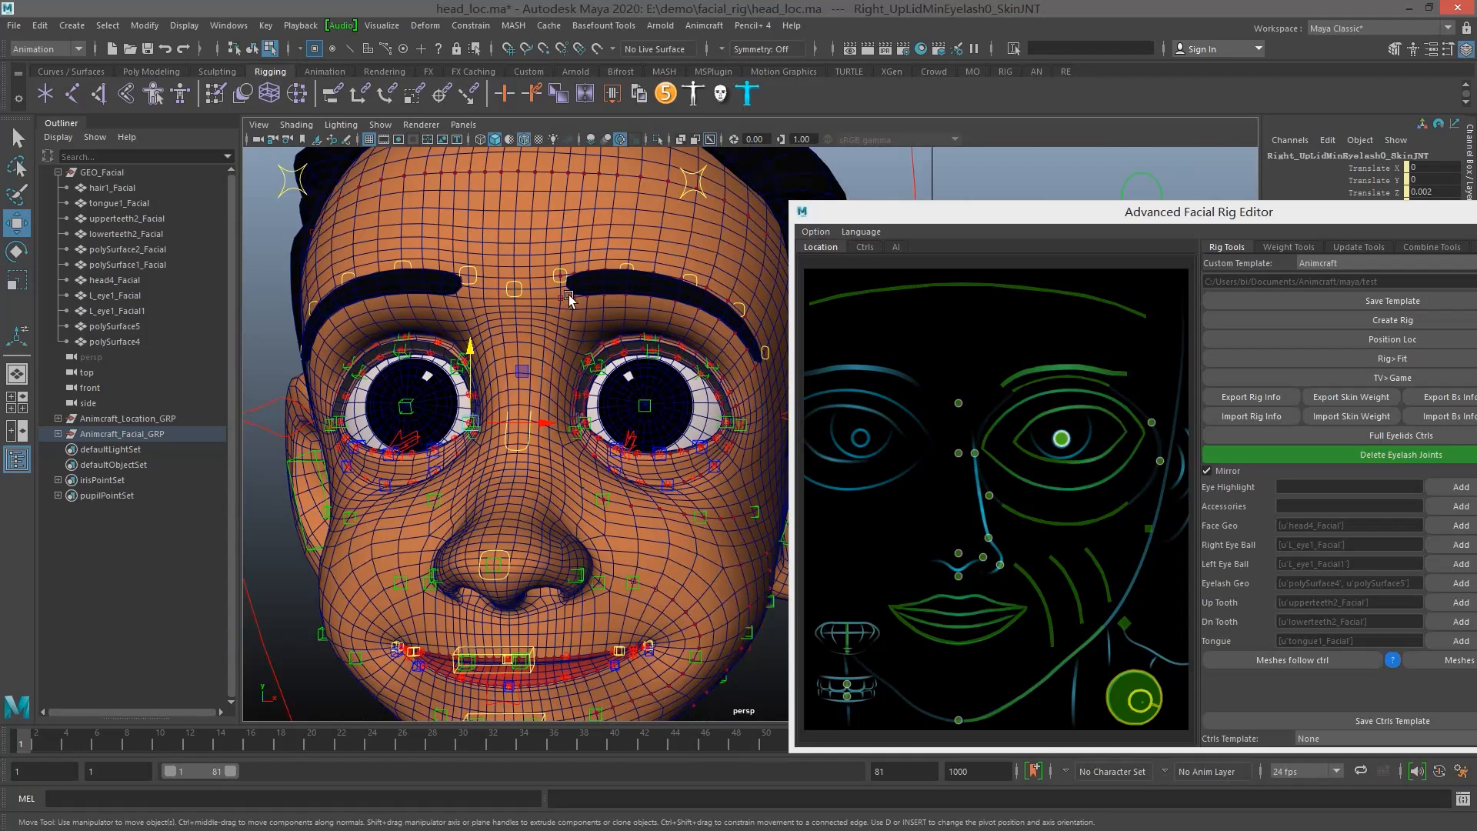
left_click_drag(575, 249, 634, 333, "alt")
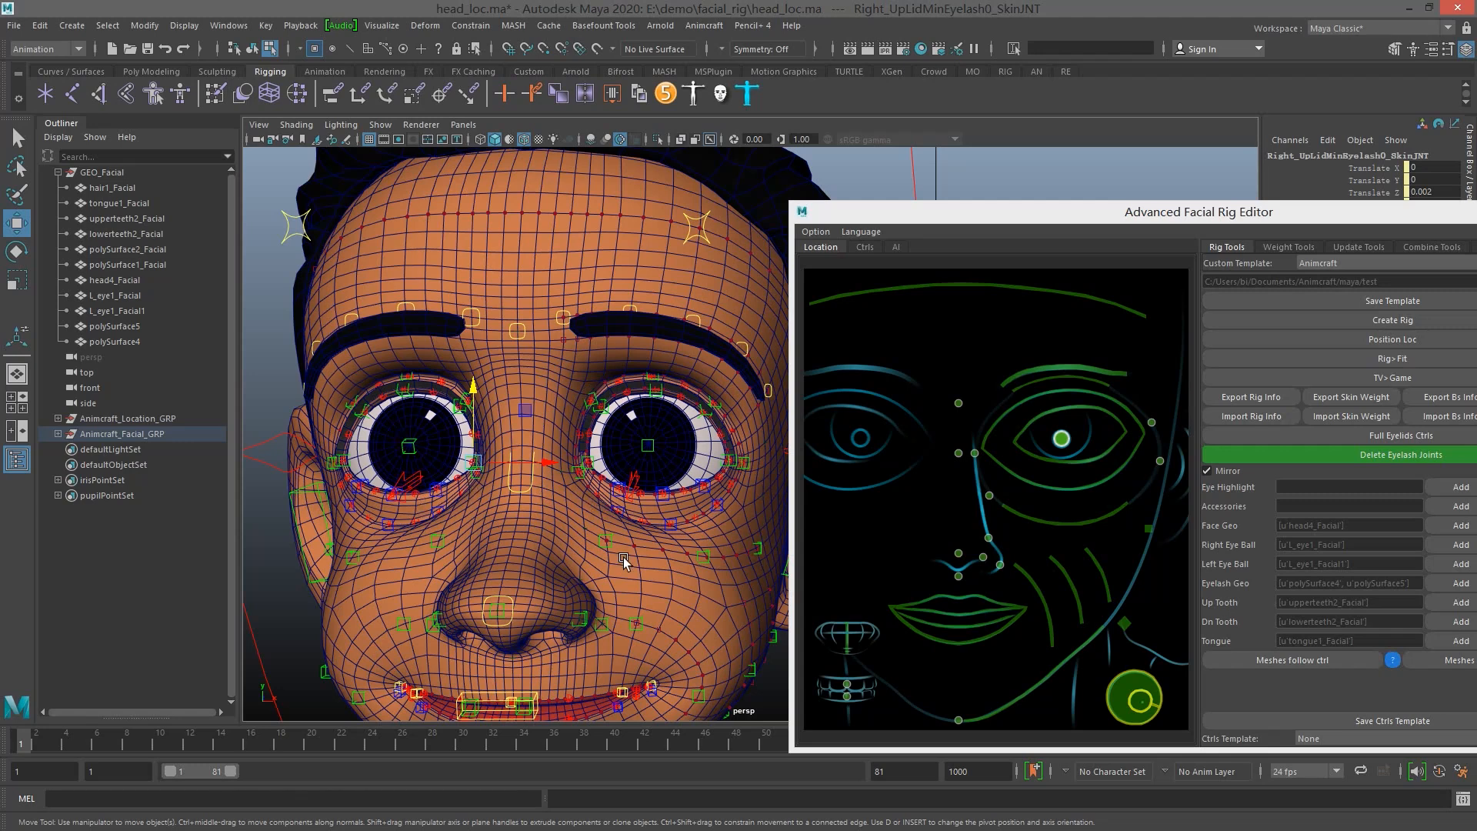
middle_click_drag(623, 557, 620, 422, "alt")
scroll(620, 423, "down", 2)
left_click_drag(625, 434, 703, 500, "alt")
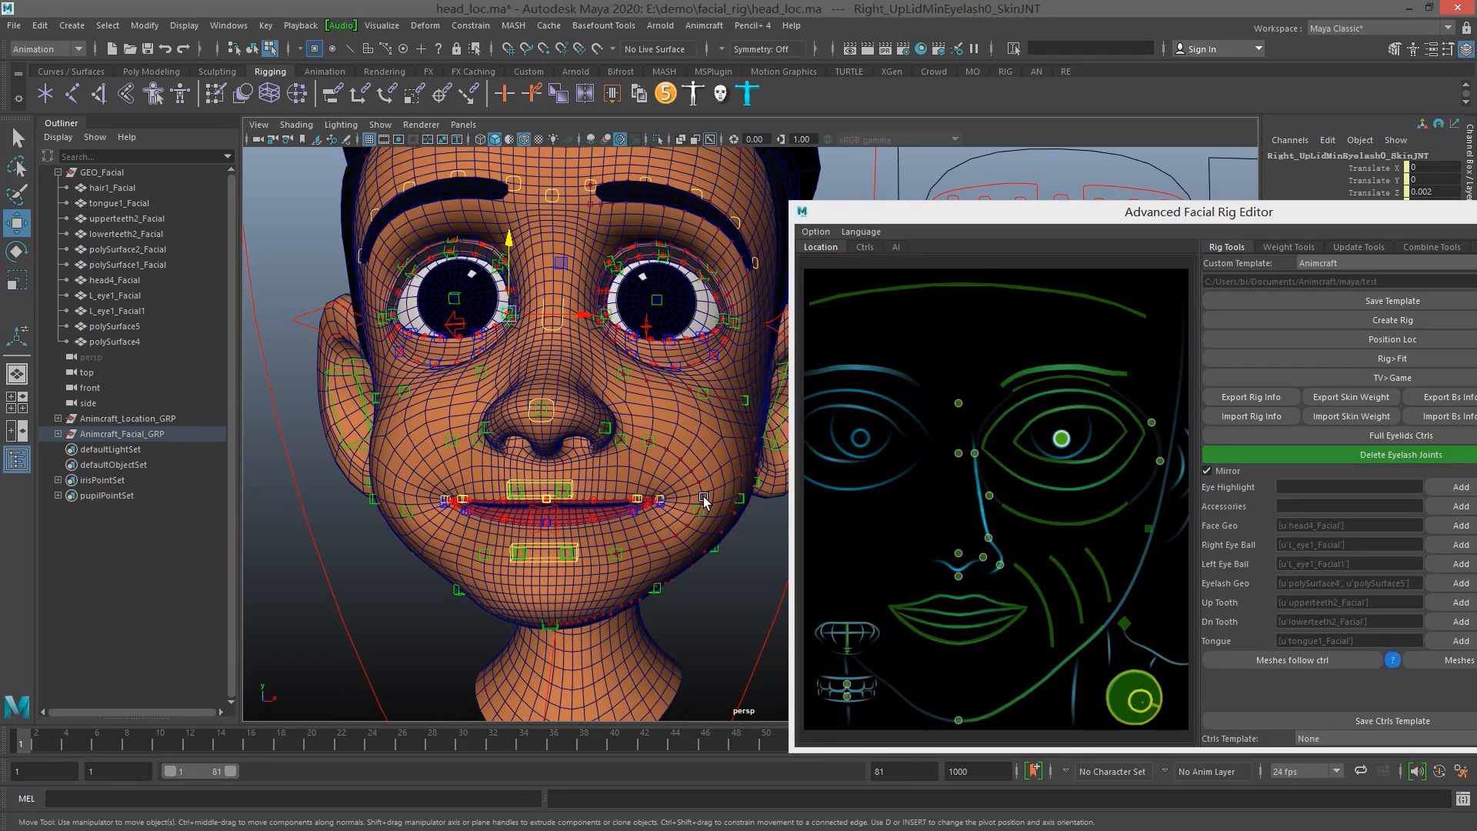
left_click_drag(634, 402, 652, 550, "alt")
scroll(651, 523, "up", 6)
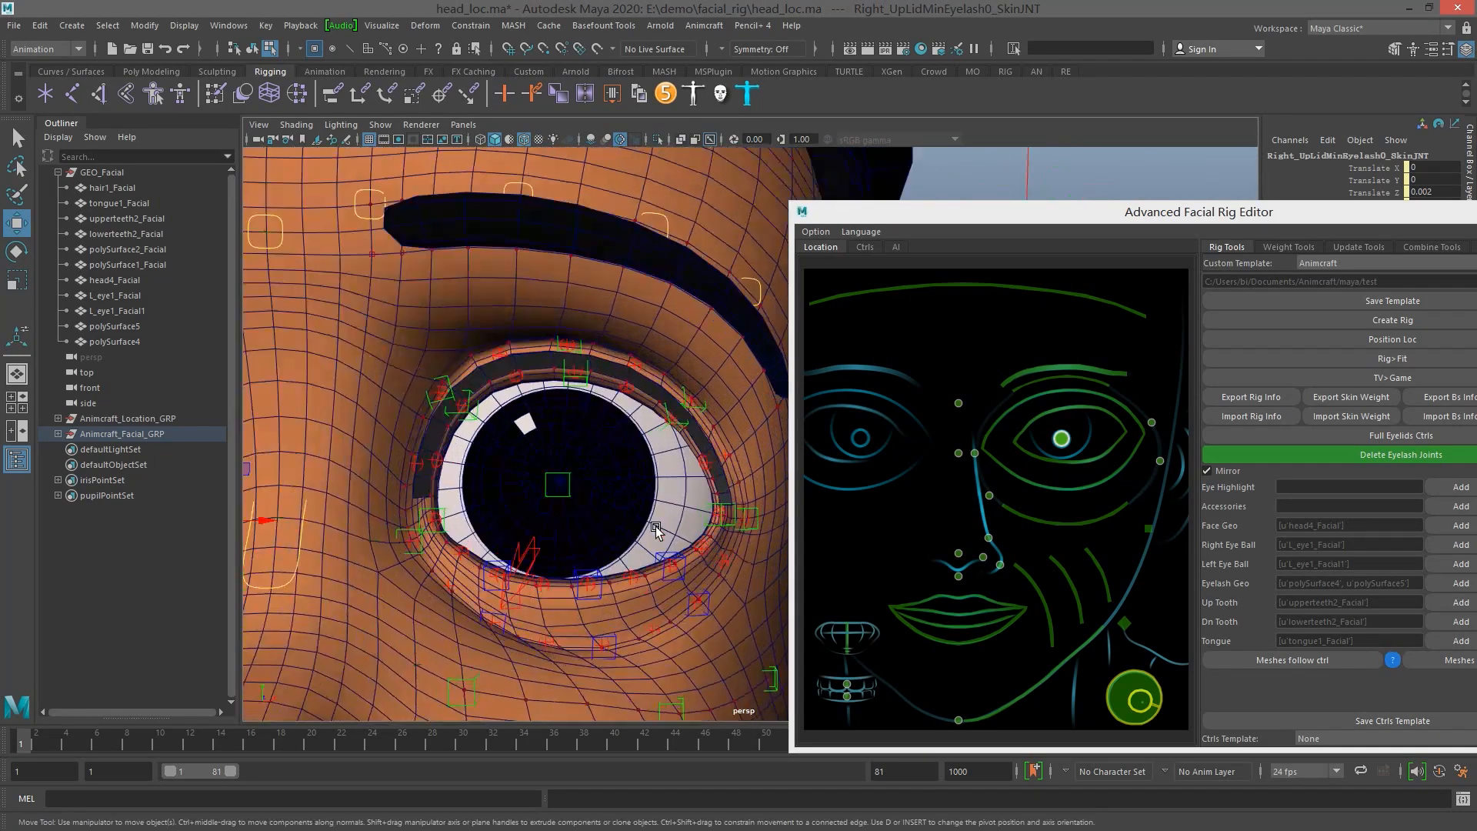
middle_click_drag(650, 519, 693, 480, "alt")
left_click_drag(721, 428, 709, 425, "alt")
scroll(587, 403, "up", 2)
middle_click_drag(648, 403, 611, 360, "alt")
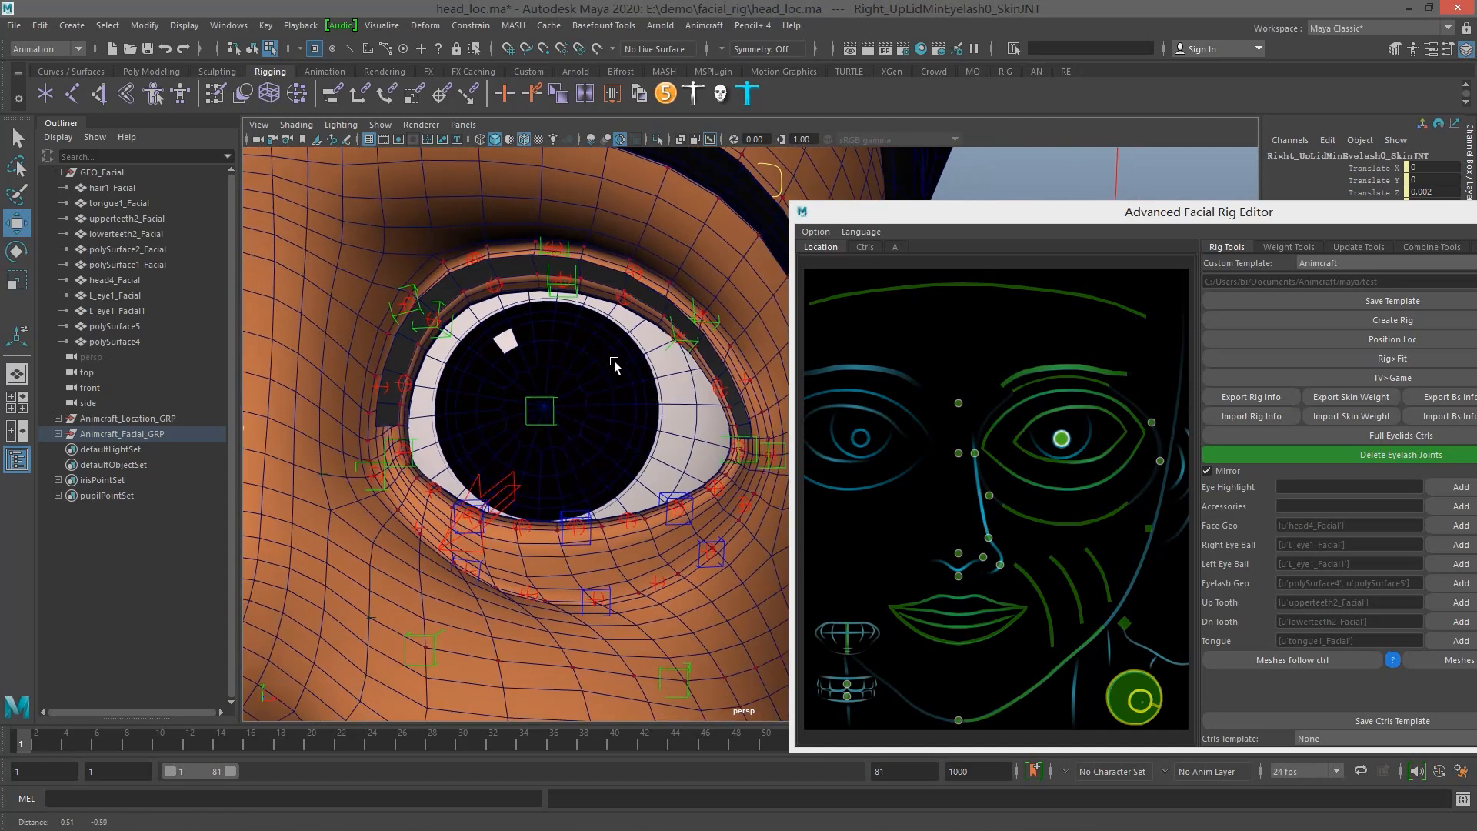
Display the Ctrls picker map and examine the left upper eyelid controls near the inner eye corner
left_click(865, 248)
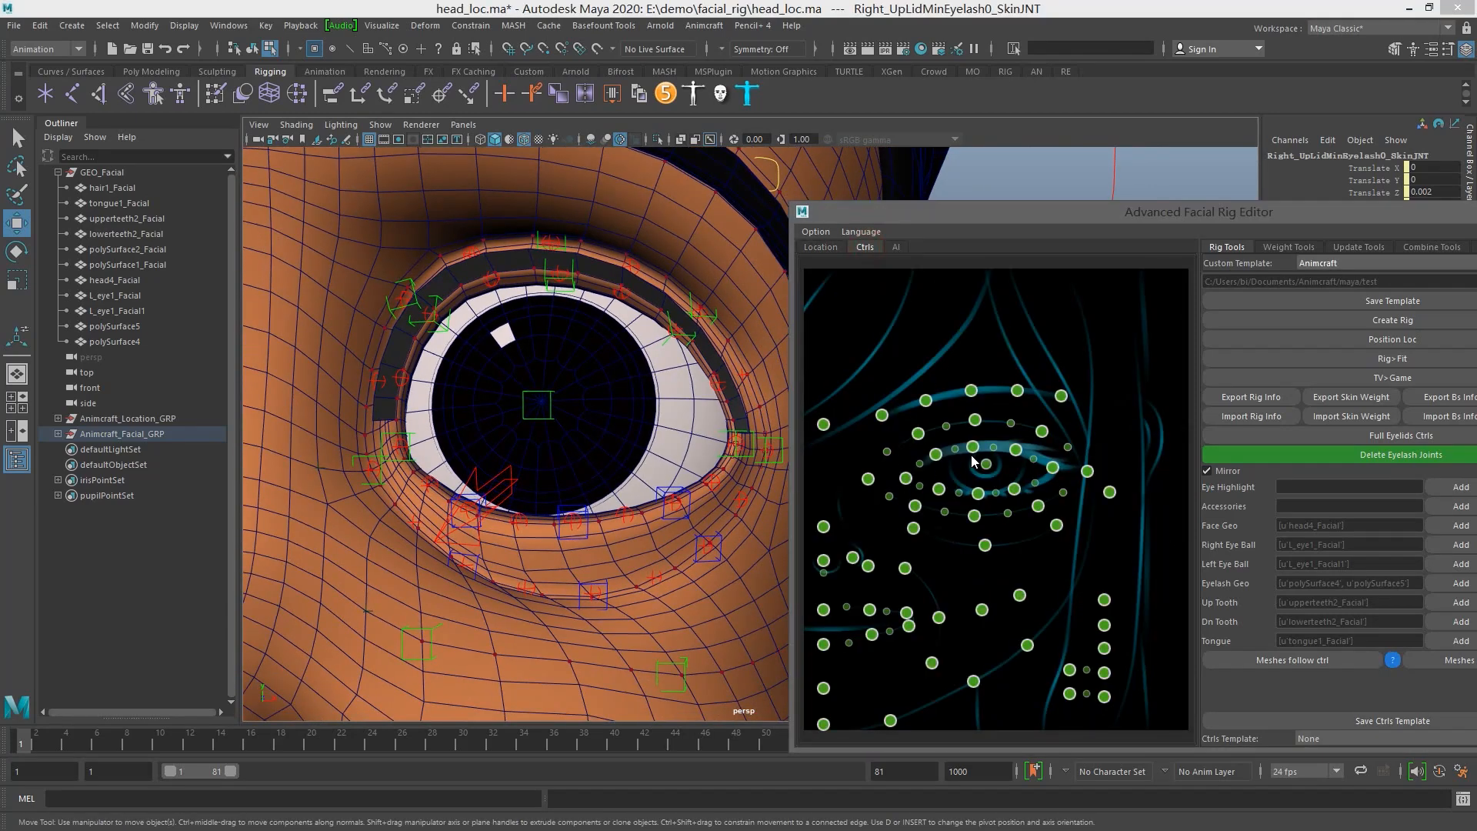
left_click_drag(572, 384, 606, 394, "alt")
scroll(606, 394, "up", 2)
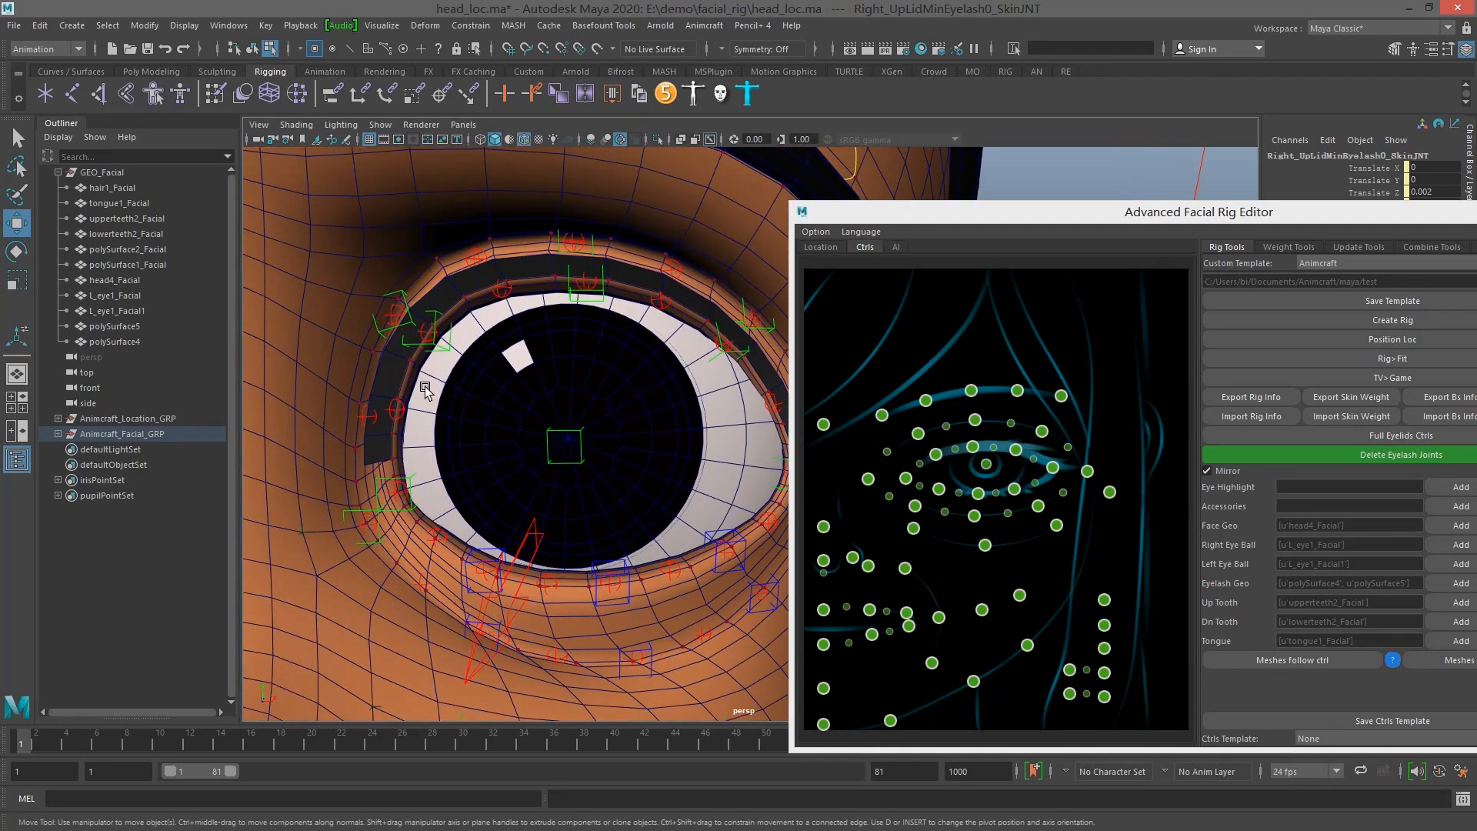
scroll(442, 352, "up", 5)
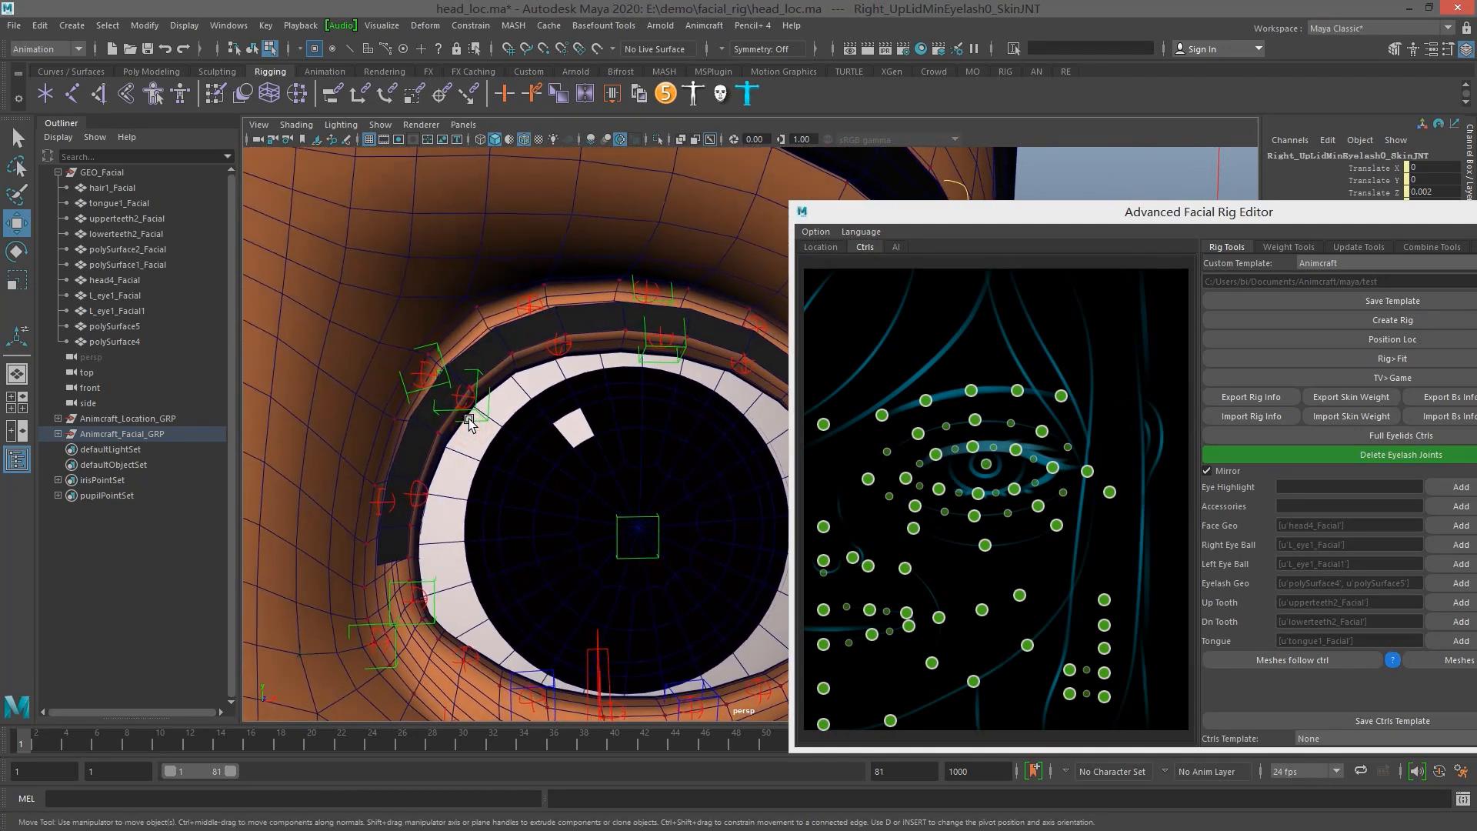
Try moving Left_UpLid1_CtrlKey down over the left eyeball, and undo the move
left_click(462, 406)
right_click_drag(472, 409, 492, 401)
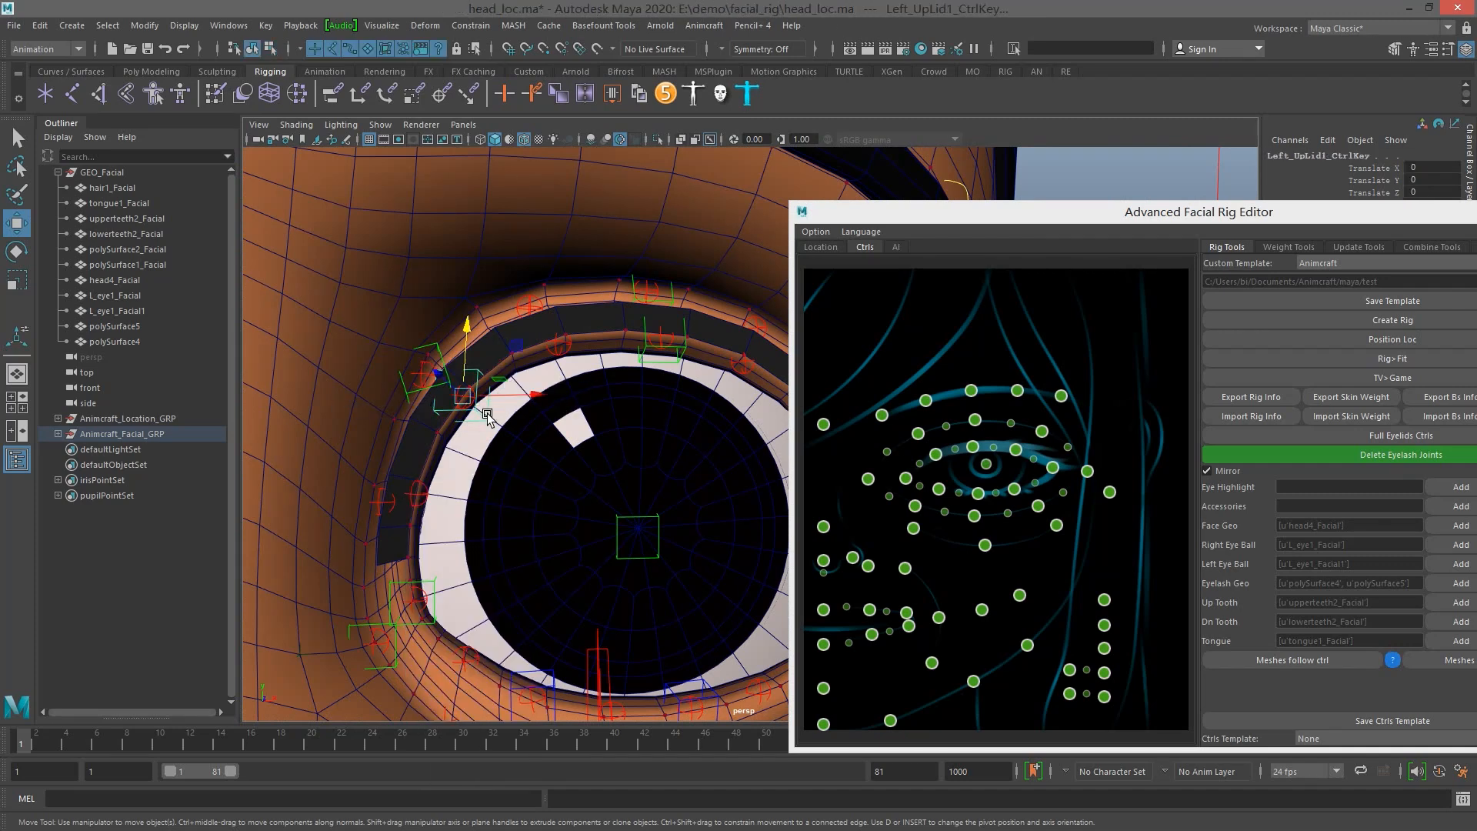
left_click_drag(471, 399, 579, 513)
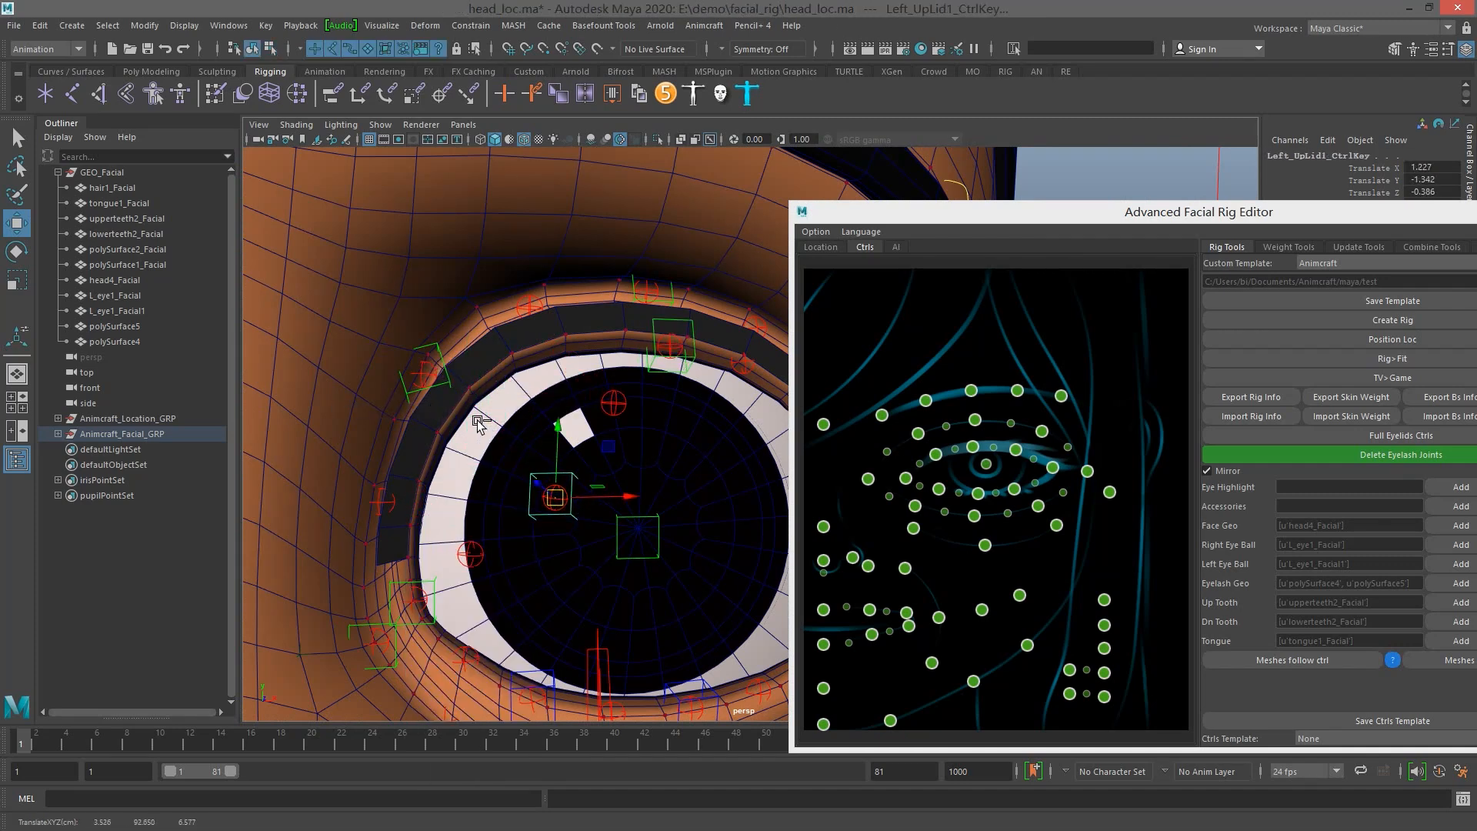
key("ctrl+z")
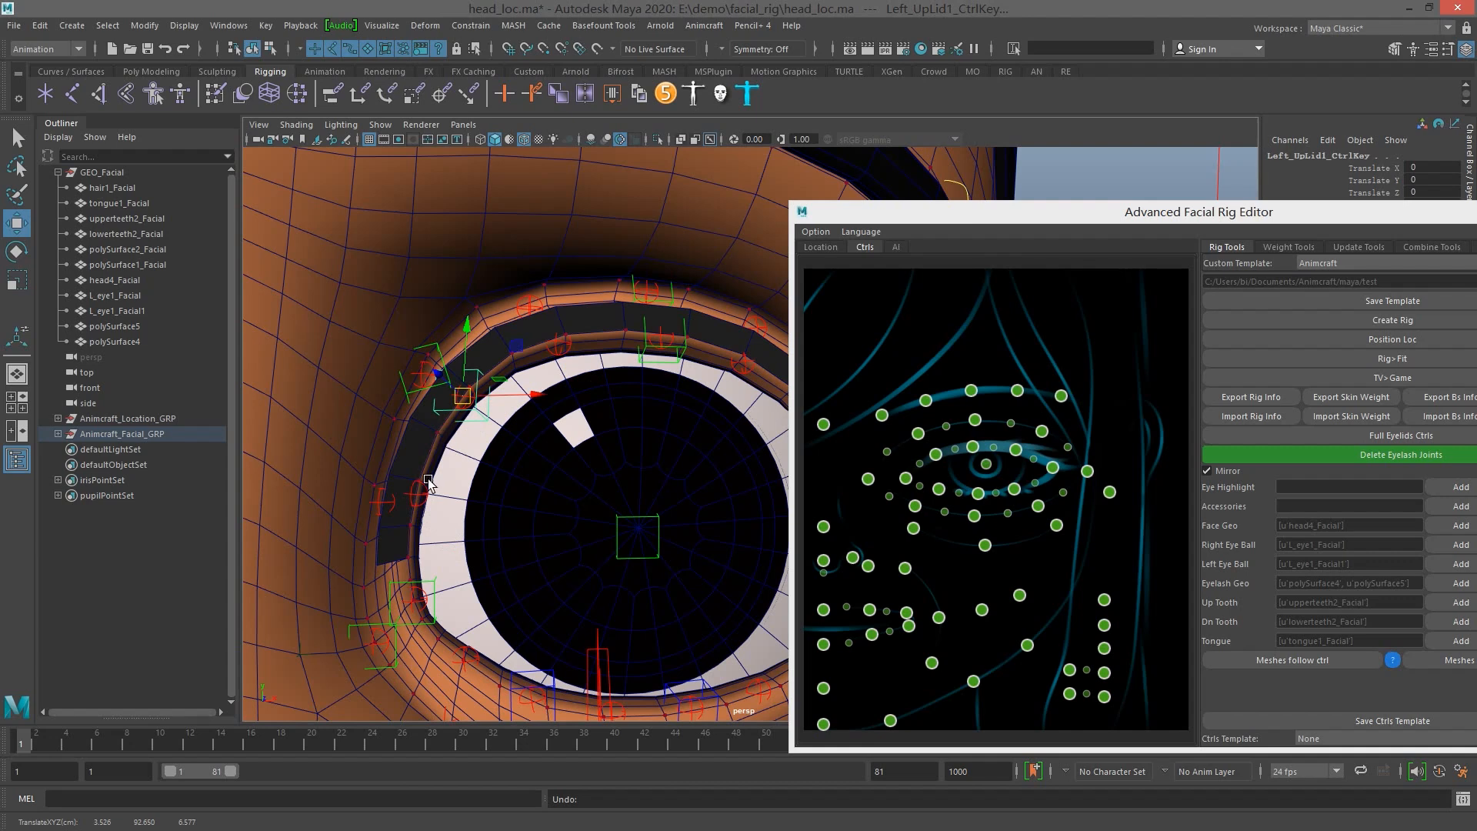
Generate the full set of eyelid controls with Full Eyelids Ctrls
scroll(620, 357, "down", 2)
middle_click_drag(620, 357, 532, 318, "alt")
left_click_drag(739, 355, 662, 377, "alt")
middle_click_drag(728, 433, 610, 381, "alt")
scroll(608, 390, "down", 1)
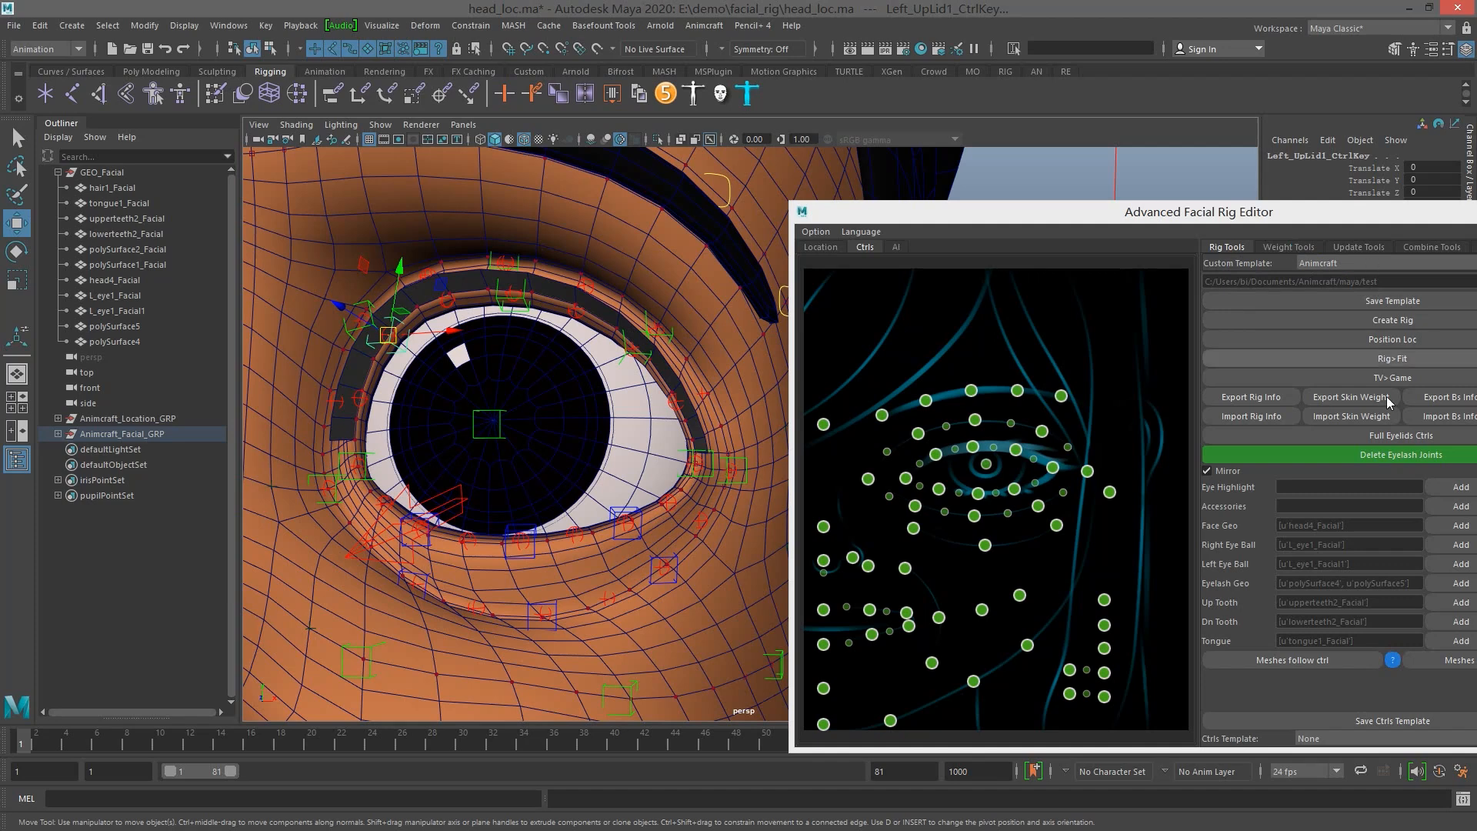
left_click(1369, 435)
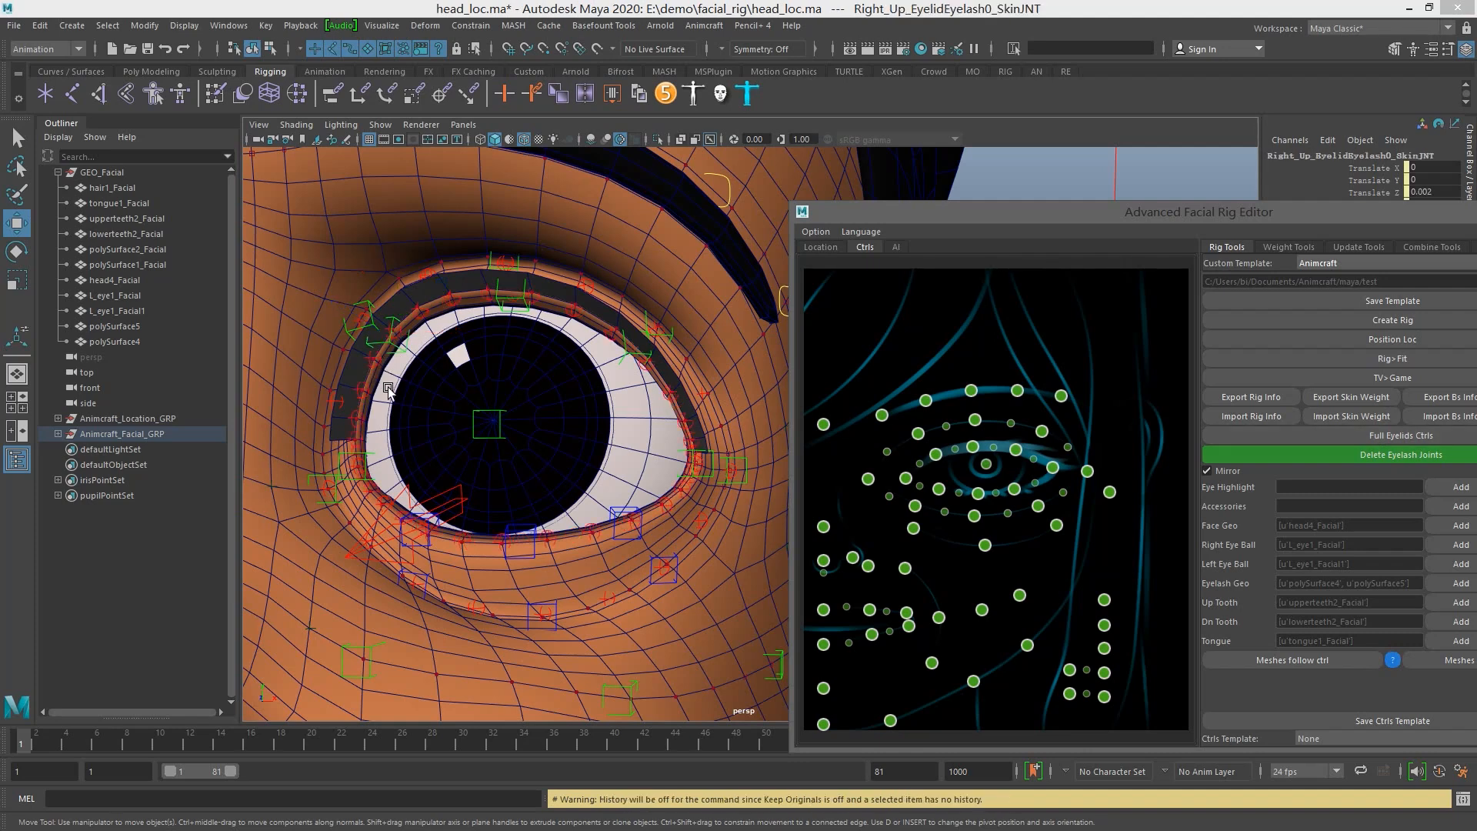
Select Left_Up_Eyelid6_CtrlKey on the outer part of the left upper lid and examine the surrounding eyelid controls
middle_click_drag(387, 385, 544, 400, "alt")
scroll(544, 400, "up", 2)
left_click_drag(602, 366, 619, 339, "alt")
left_click(629, 329)
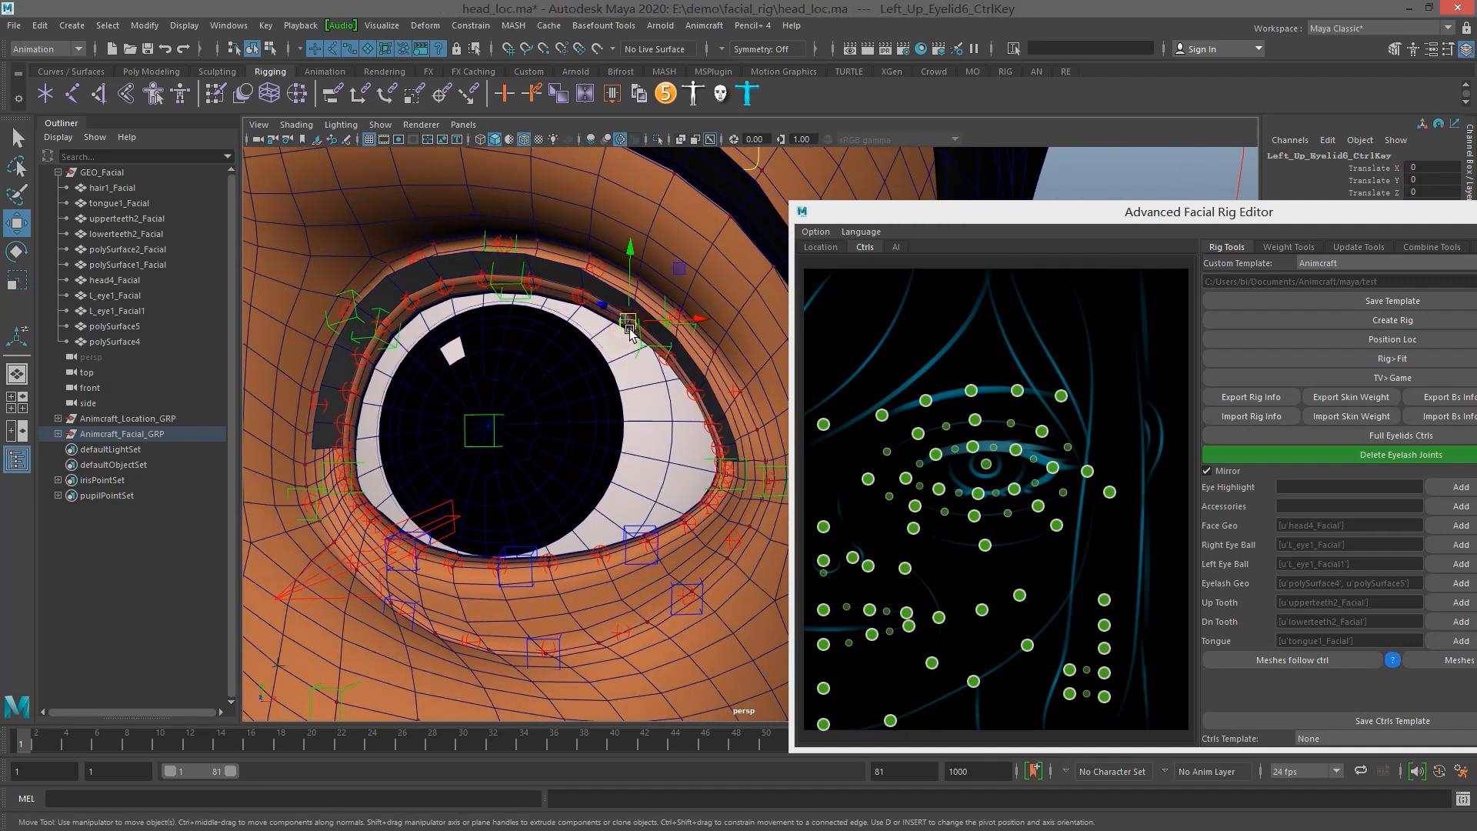
Switch the full eyelid controls back to the reduced eyelid set
scroll(623, 366, "down", 3)
mouse_move(623, 366)
left_mouse_down("alt")
mouse_move(587, 350)
mouse_move(627, 343)
mouse_move(607, 365)
mouse_move(623, 339)
left_mouse_up("alt")
scroll(626, 343, "down", 4)
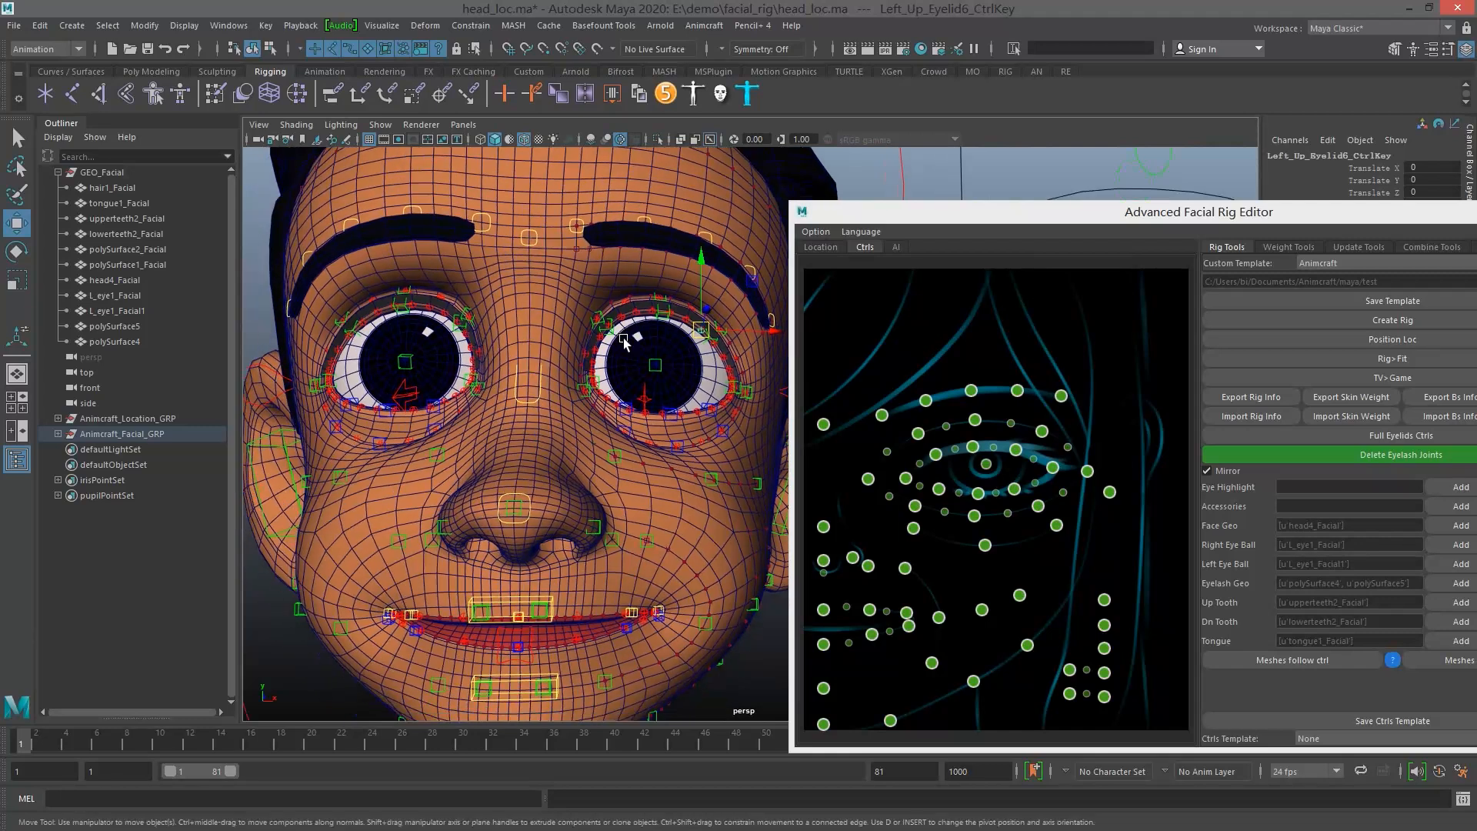
scroll(625, 342, "up", 6)
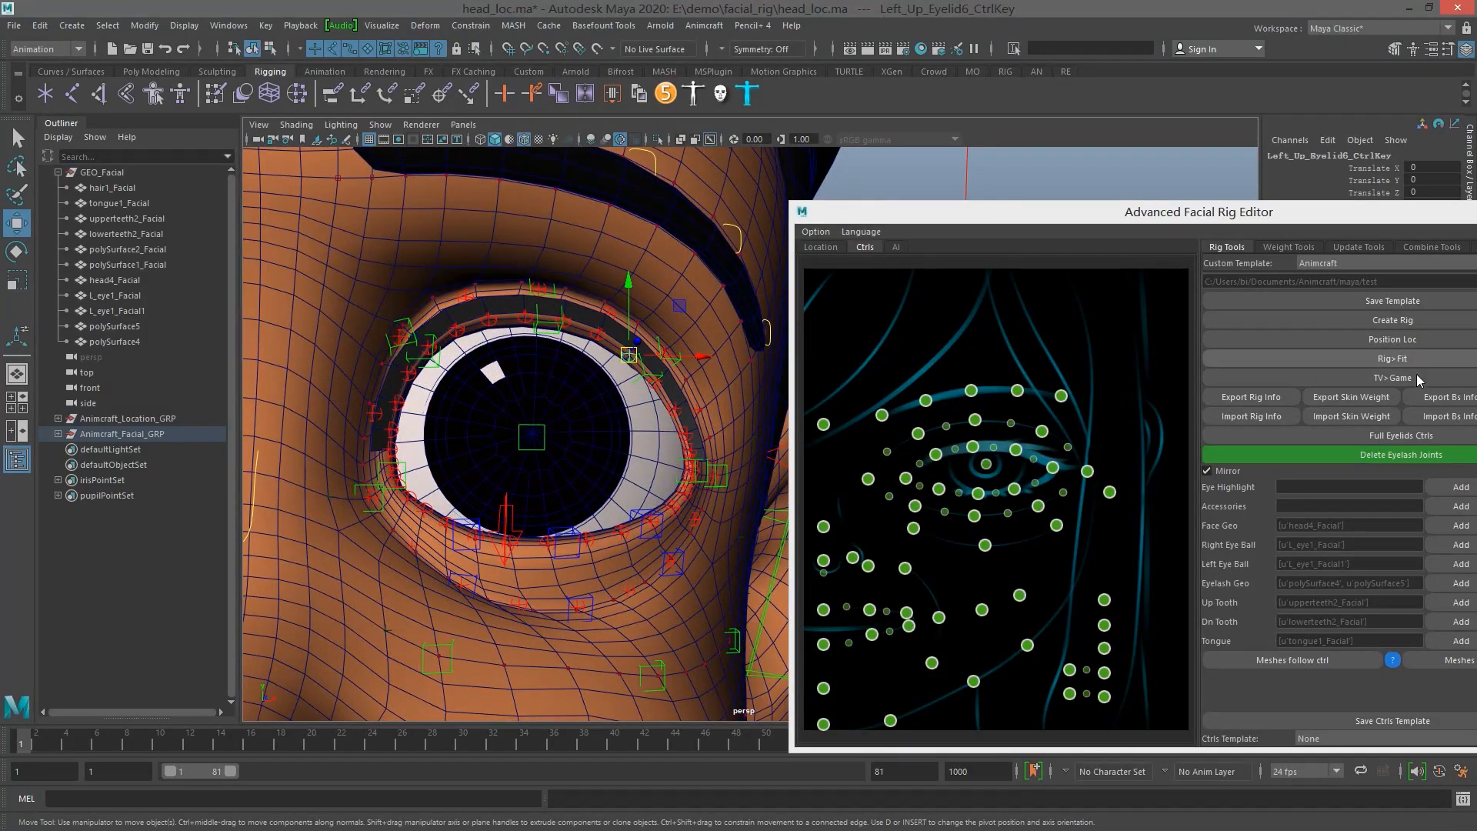
left_click(1390, 428)
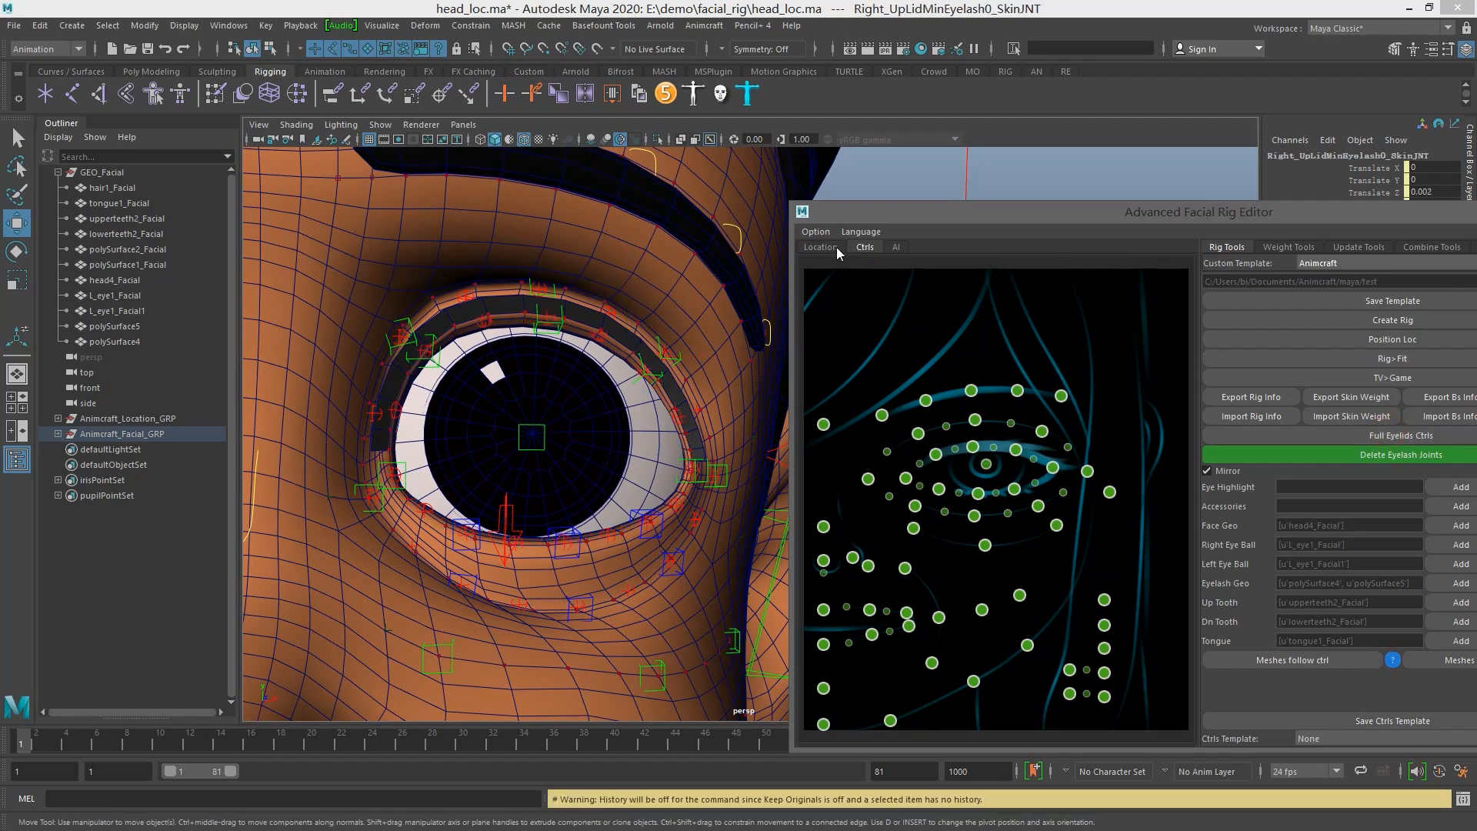
Disable the small intermediate upper eyelid controls in the Ctrls map with Disenable
left_click(920, 463)
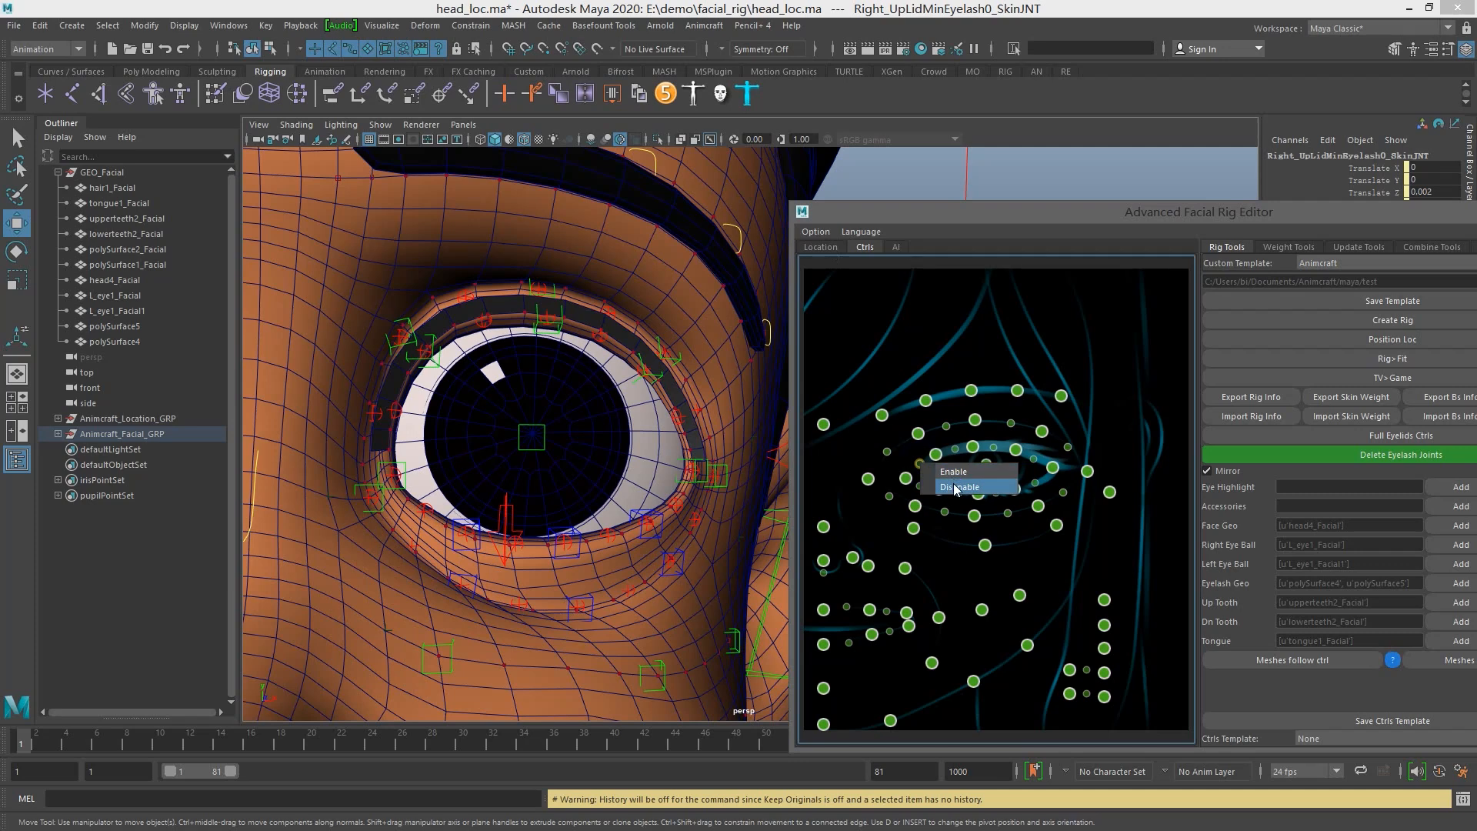
right_click(957, 455)
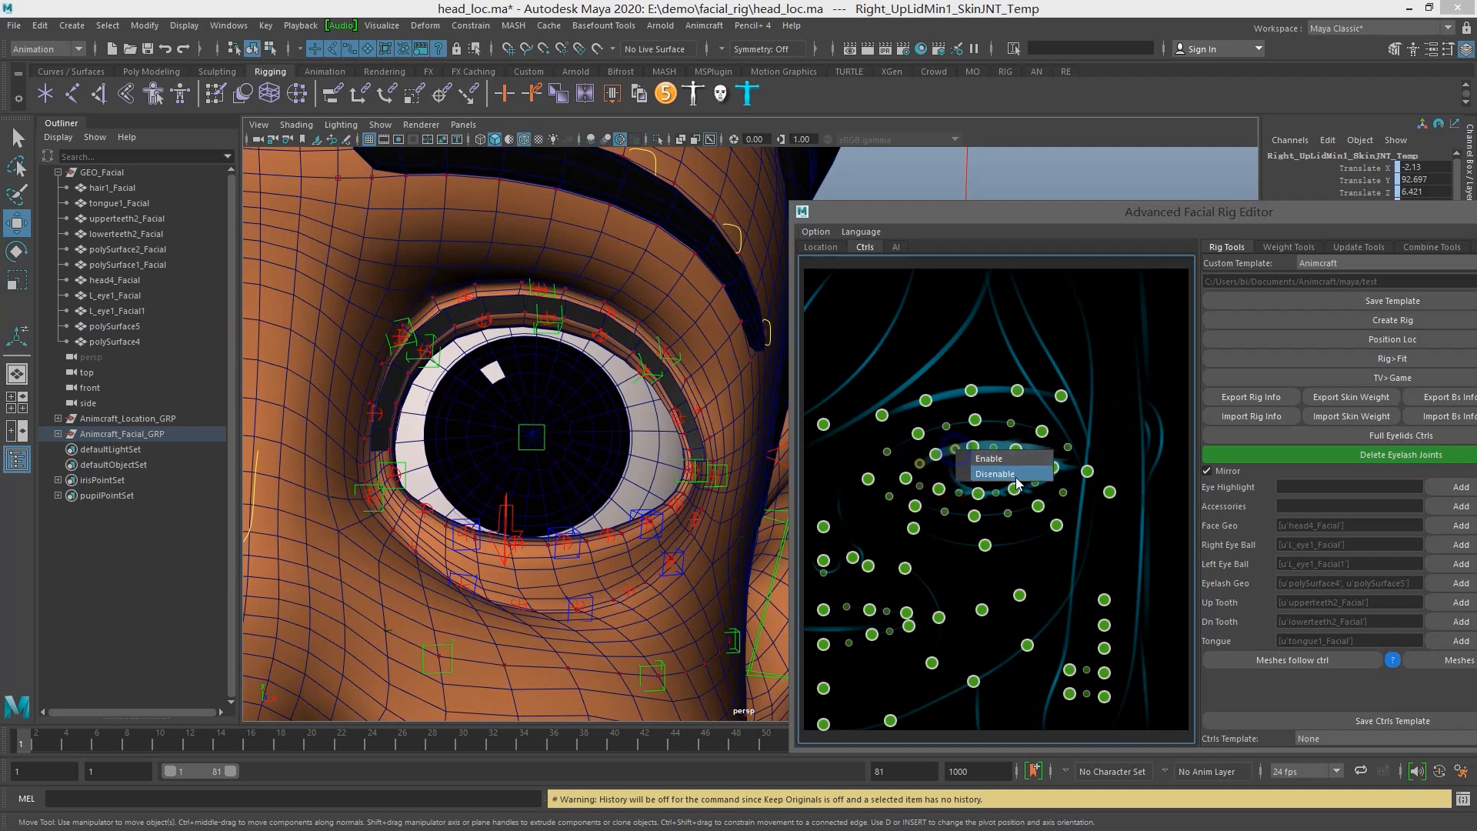
left_click(1010, 475)
left_click(1015, 453)
right_click(1033, 460)
left_click(1069, 481)
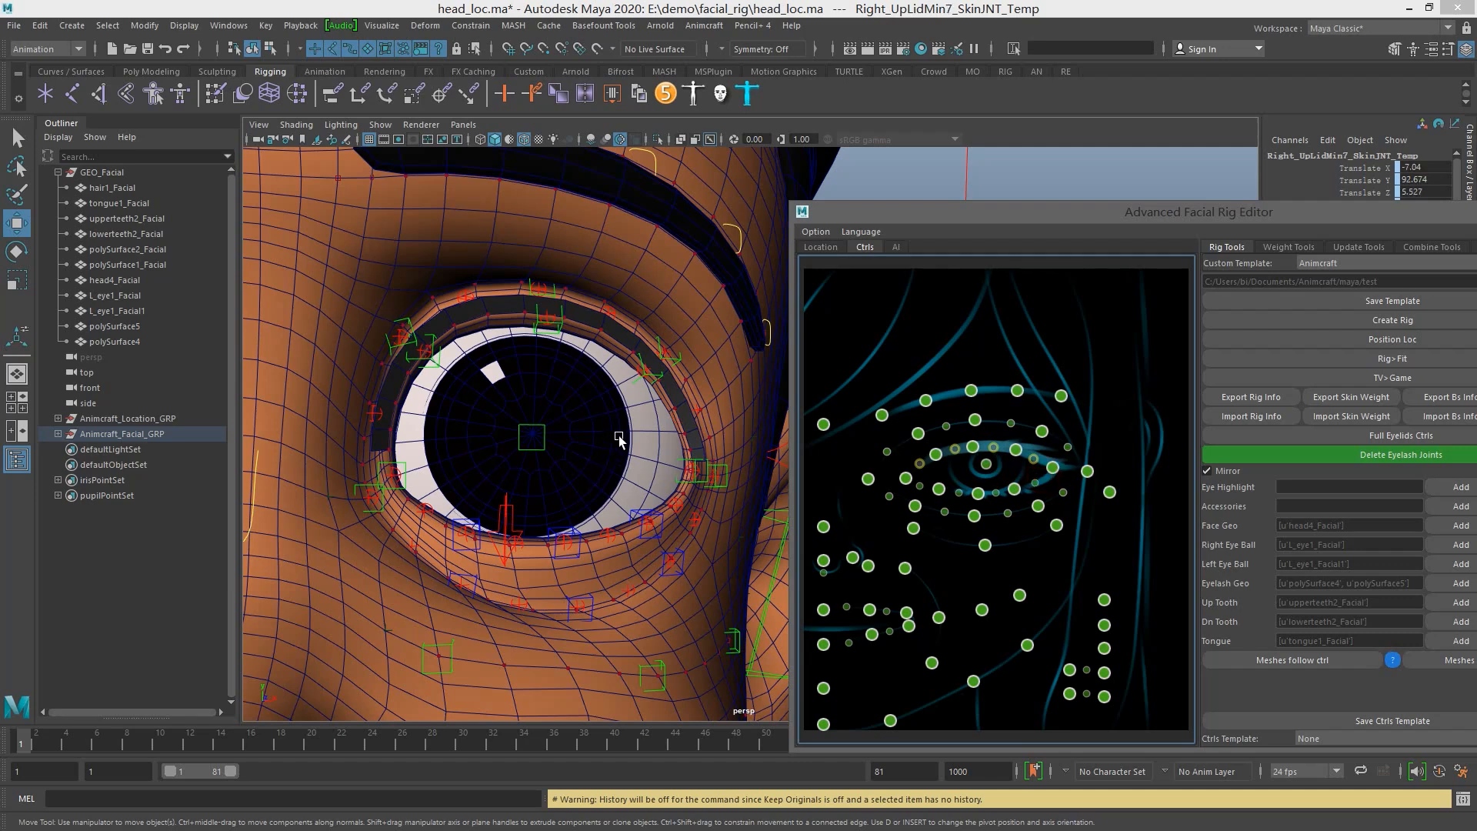
Go over the small upper eyelid controls in the Ctrls map again, setting their state with Enable and Disenable
left_click(958, 449)
right_click(966, 454)
left_click(968, 459)
right_click(994, 448)
left_click(1004, 456)
right_click(1033, 460)
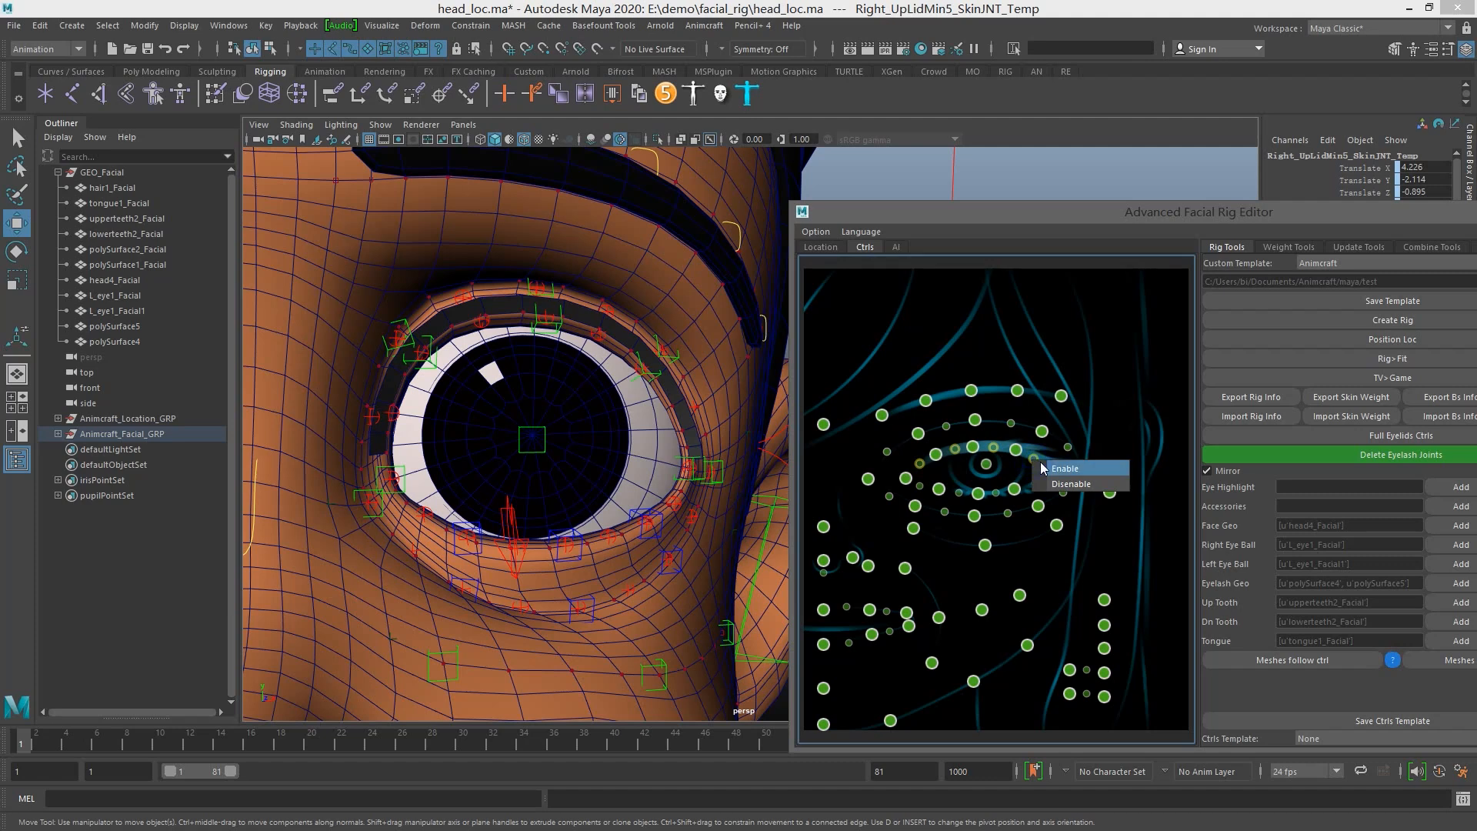
left_click(1070, 483)
Turn on Full Eyelids Ctrls and inspect the controls along the left upper lid
left_click(1375, 436)
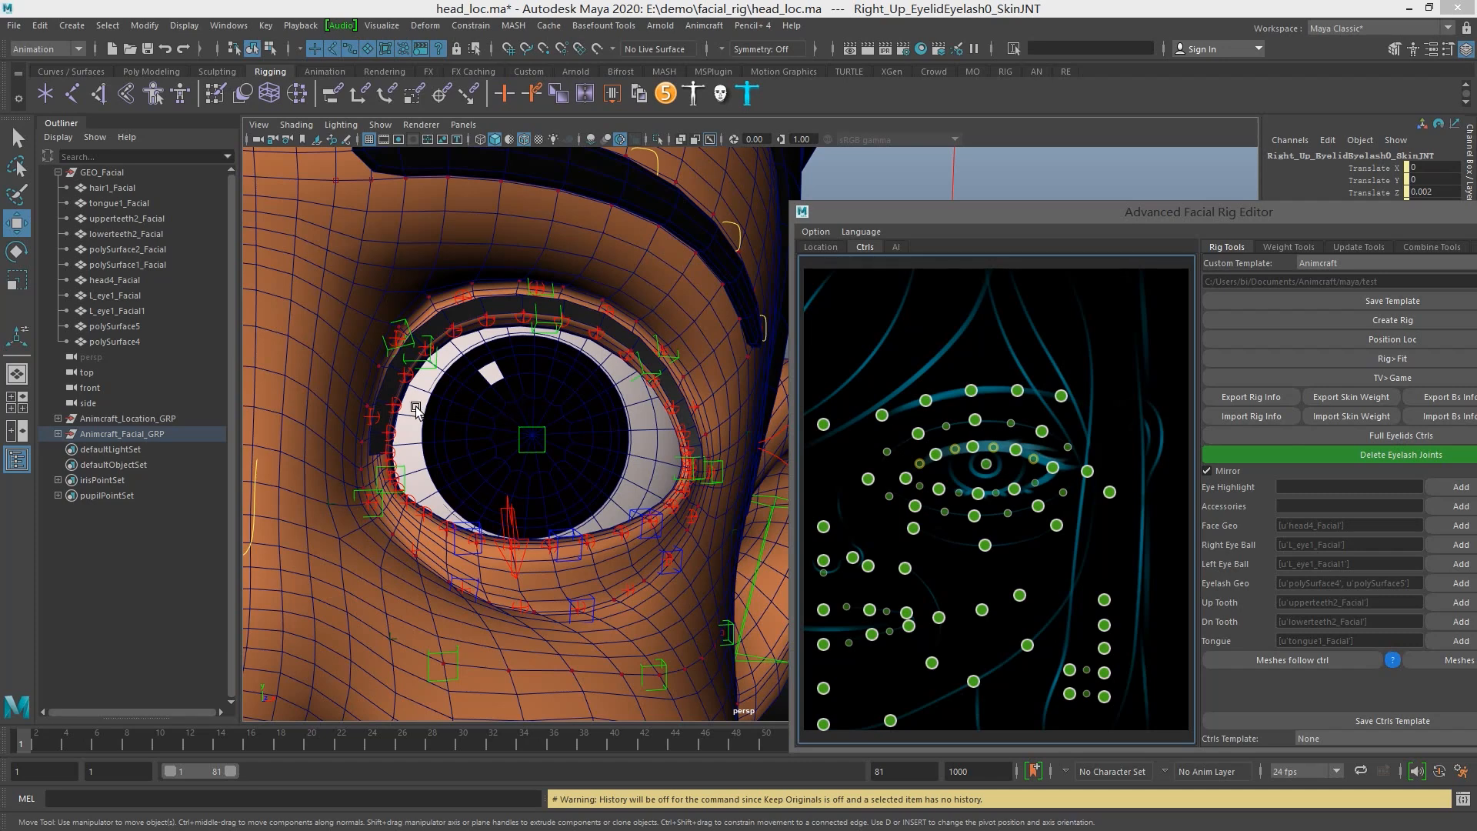
scroll(626, 422, "up", 8)
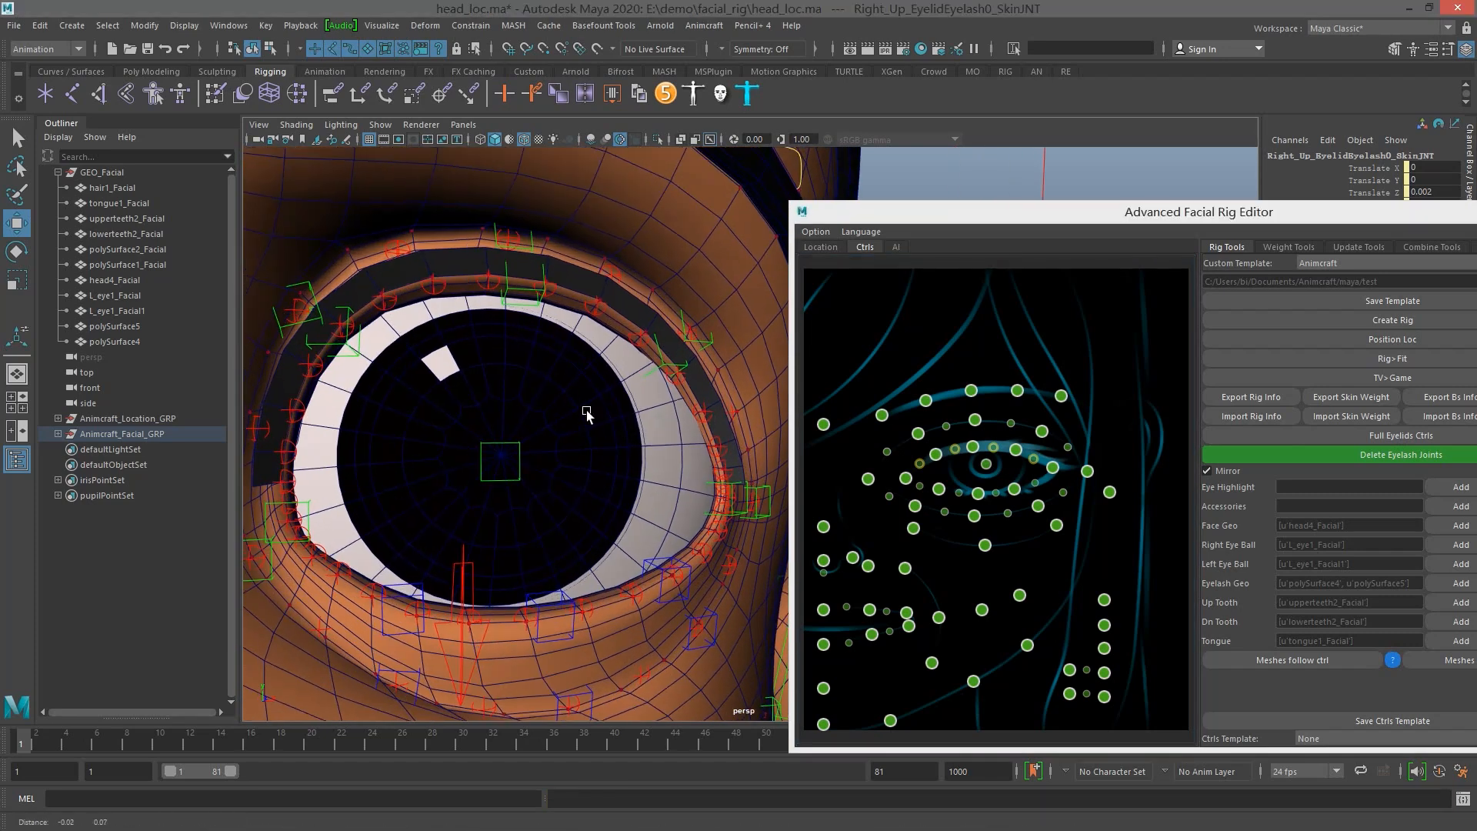
scroll(657, 404, "down", 3)
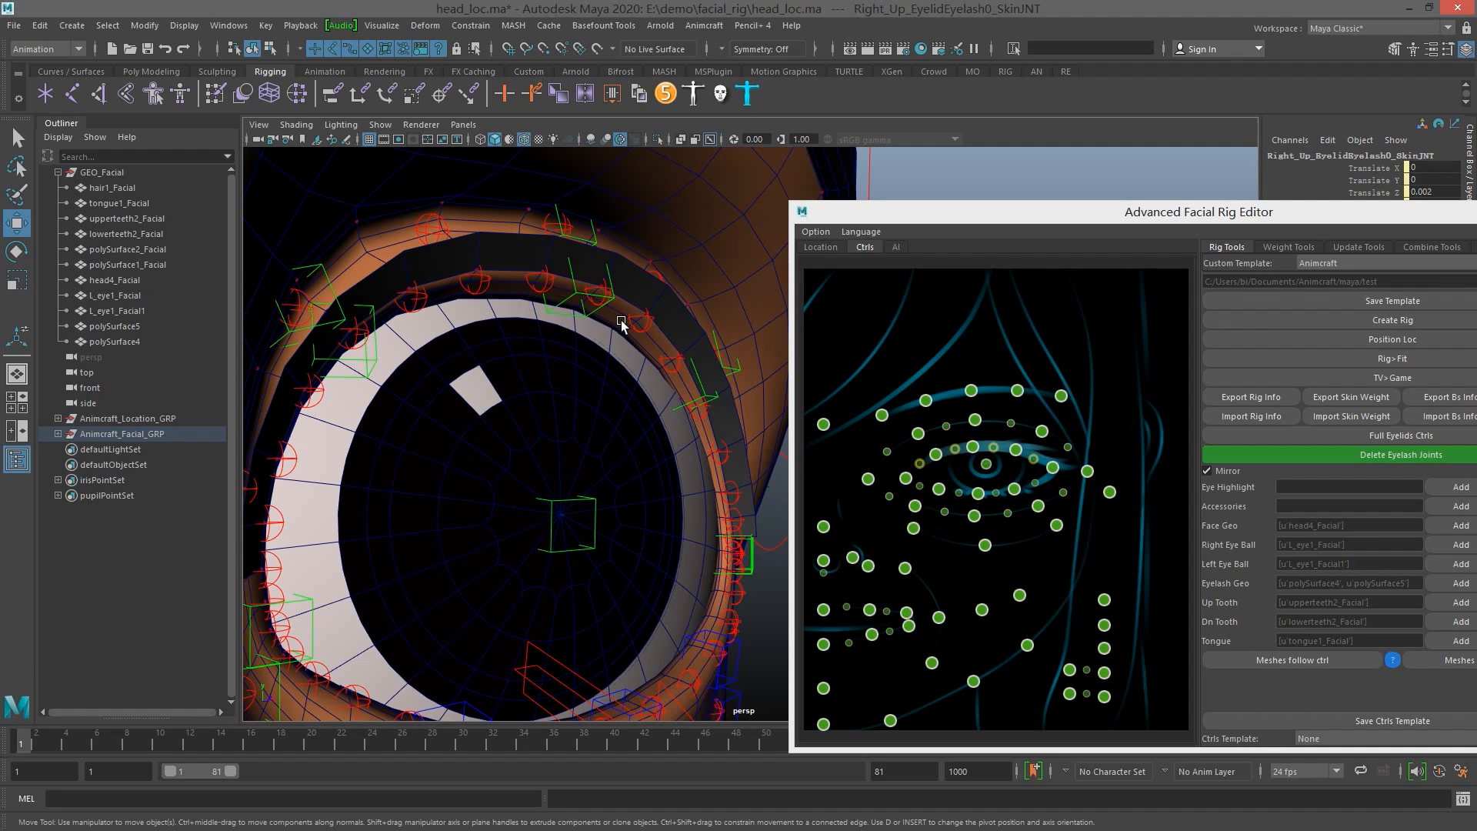
scroll(890, 216, "down", 3)
Set Joint to 1 on Facial_Master_LOC and enable the display of joints in the viewport
left_click_drag(908, 217, 1166, 496)
left_click(915, 352)
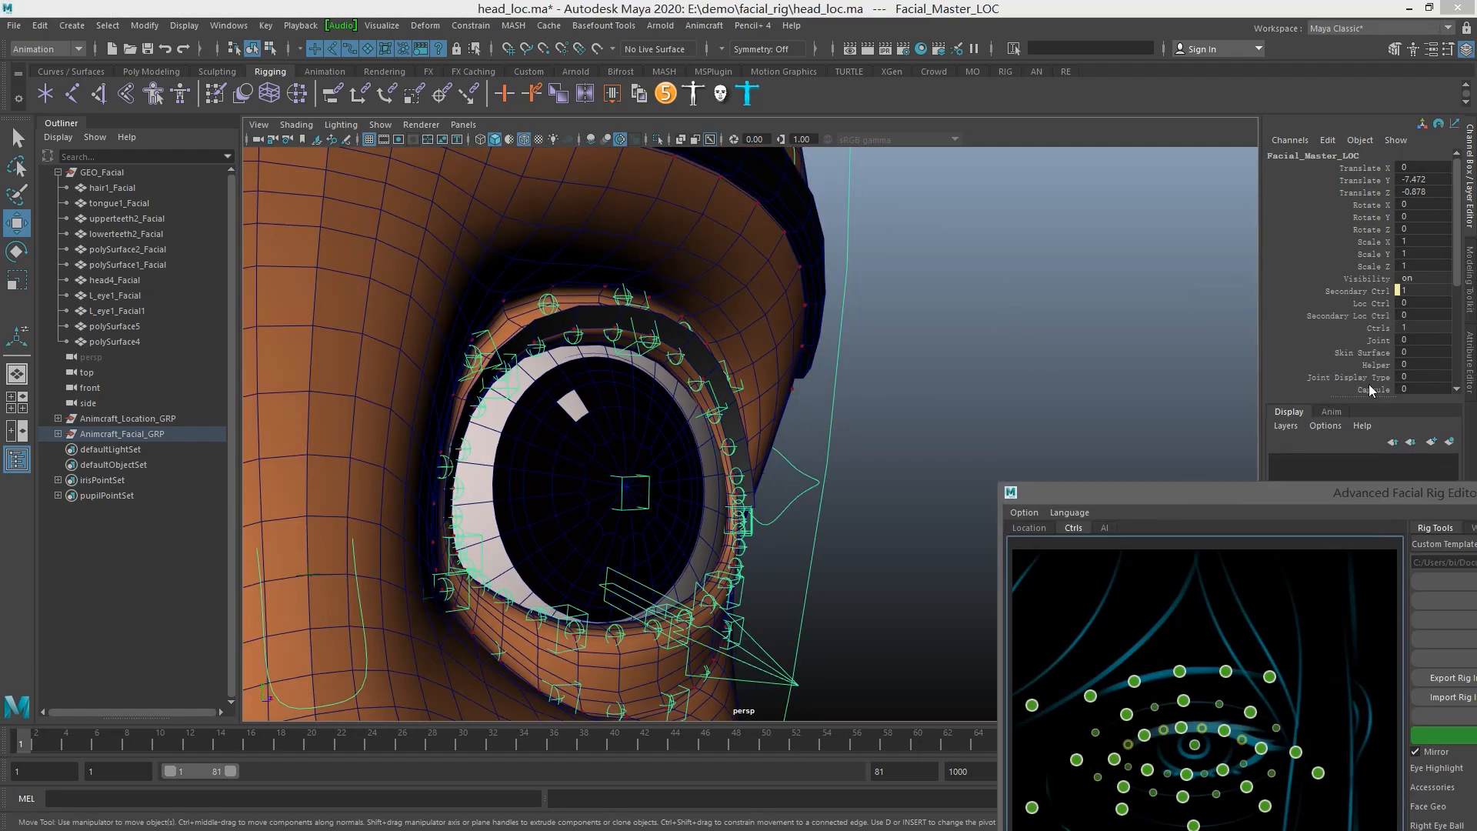
left_click(1382, 338)
middle_click_drag(936, 340, 963, 340)
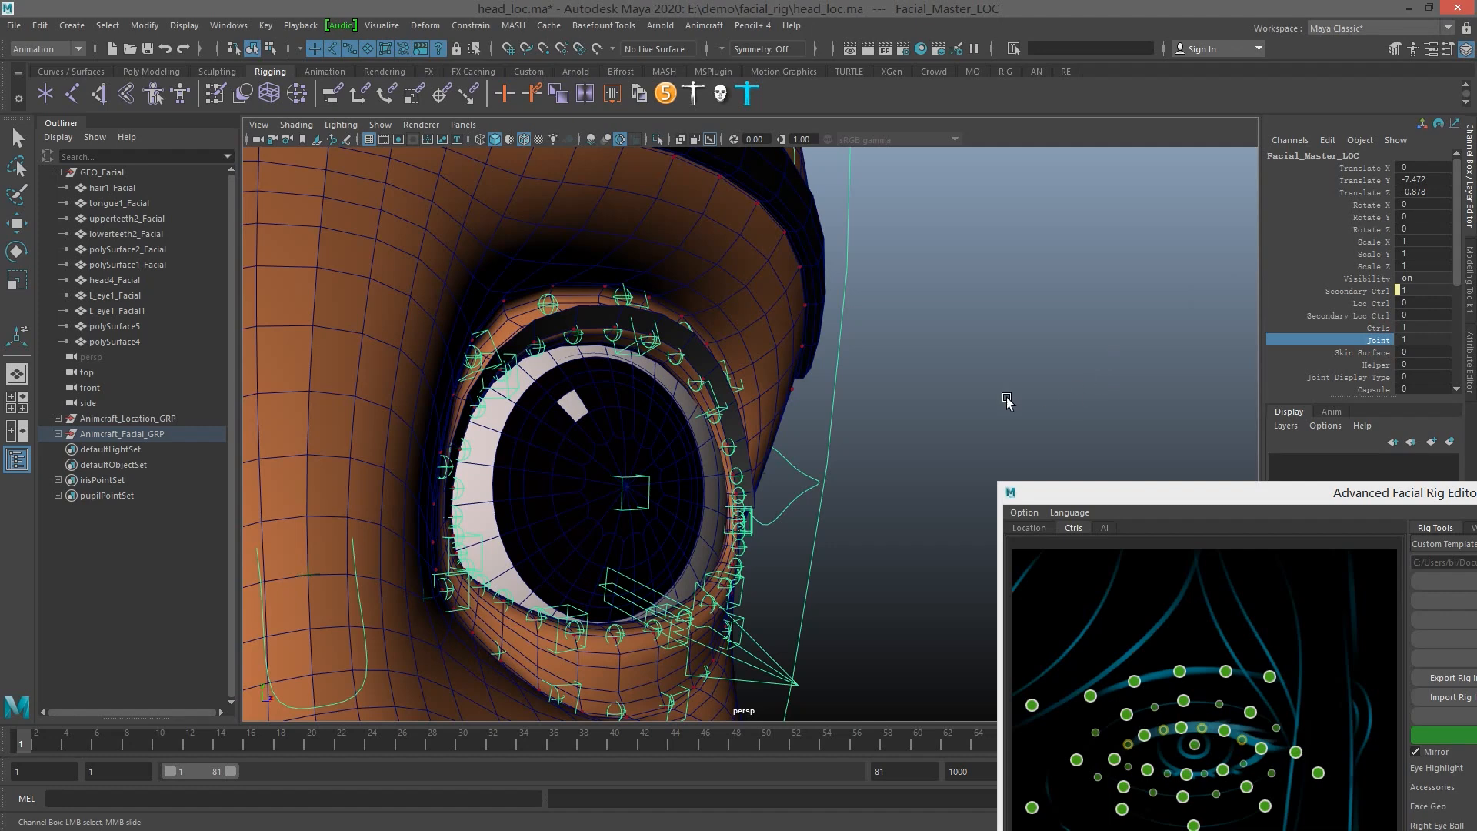
left_click(380, 125)
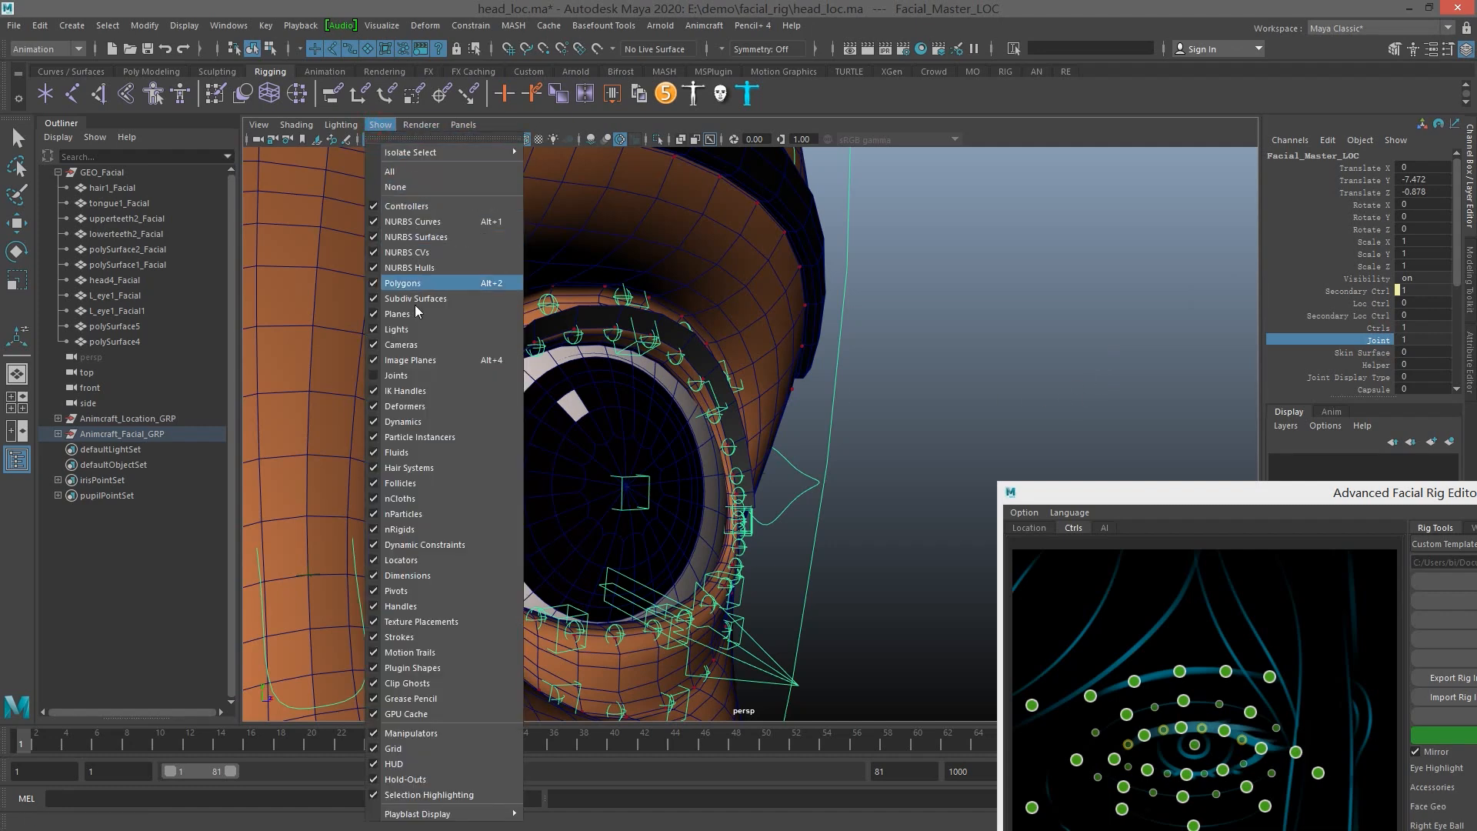
left_click(405, 376)
scroll(723, 367, "up", 5)
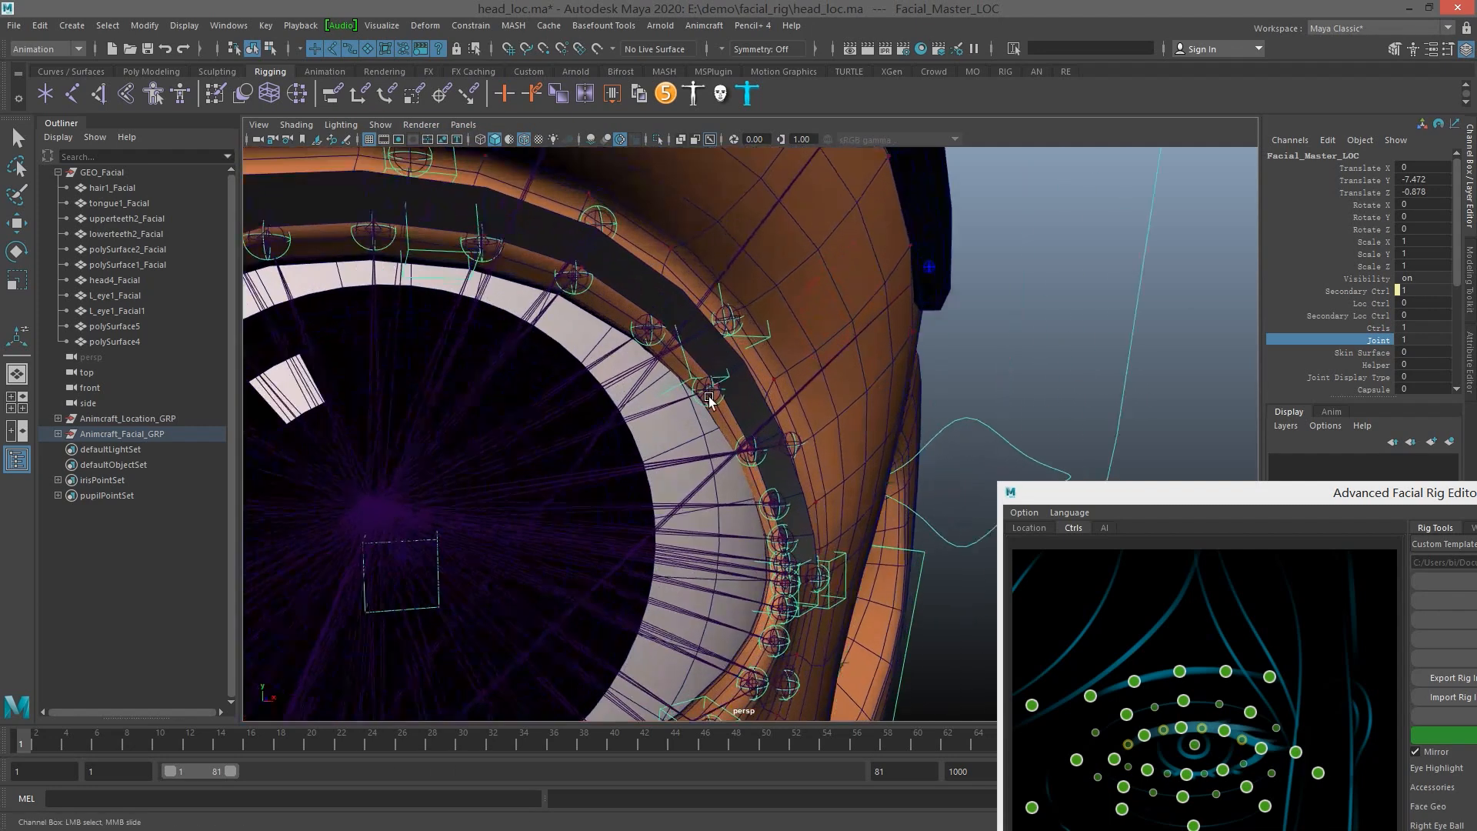
Locate Left_Up_EyelidEyelash5_SkinJNT in the Outliner and check it against its parent Left_Up_Eyelid5_SkinJNT
left_click(711, 395)
key("w")
scroll(615, 431, "up", 4)
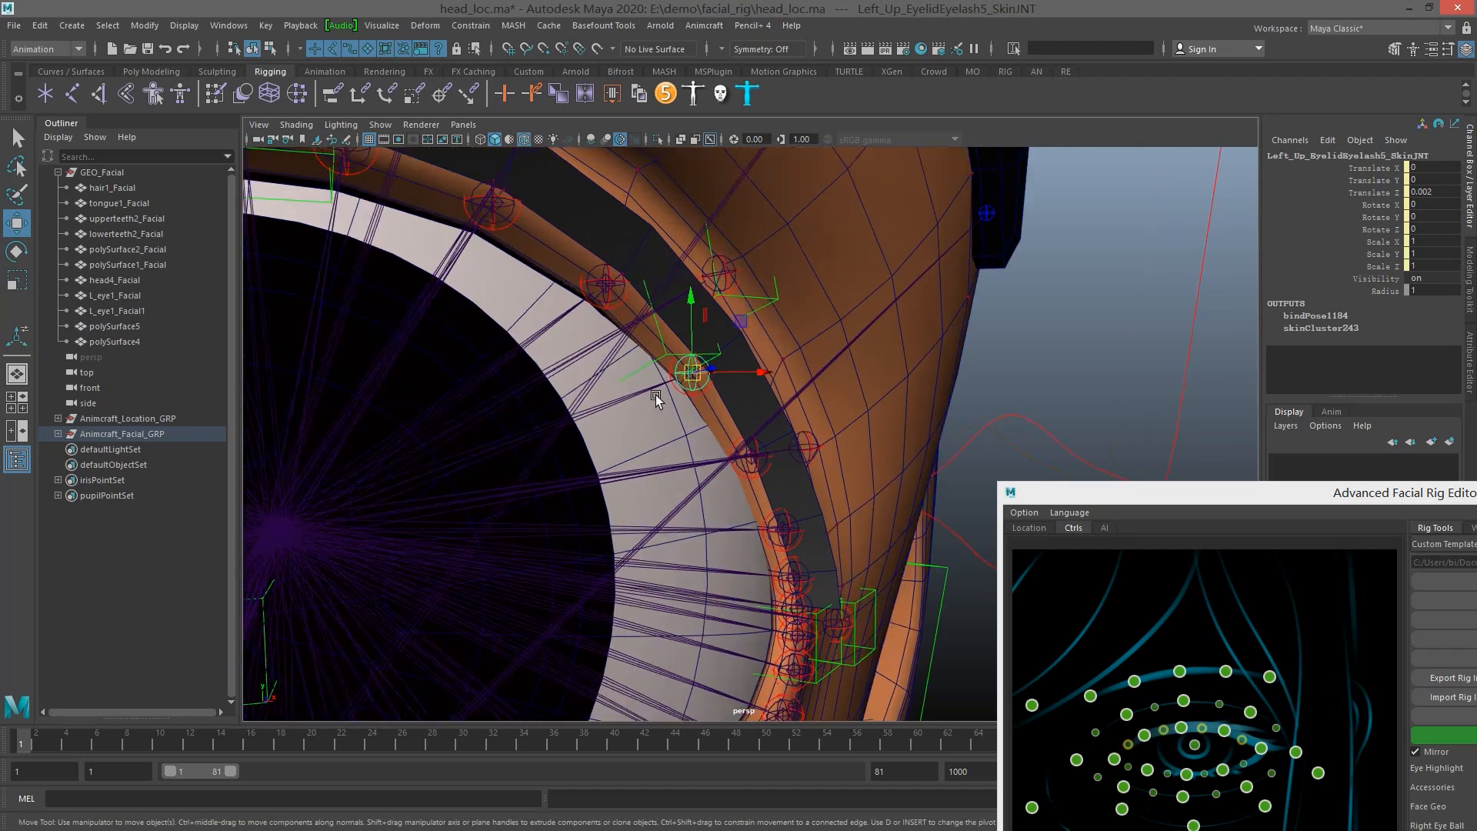
scroll(677, 396, "up", 2)
key("q")
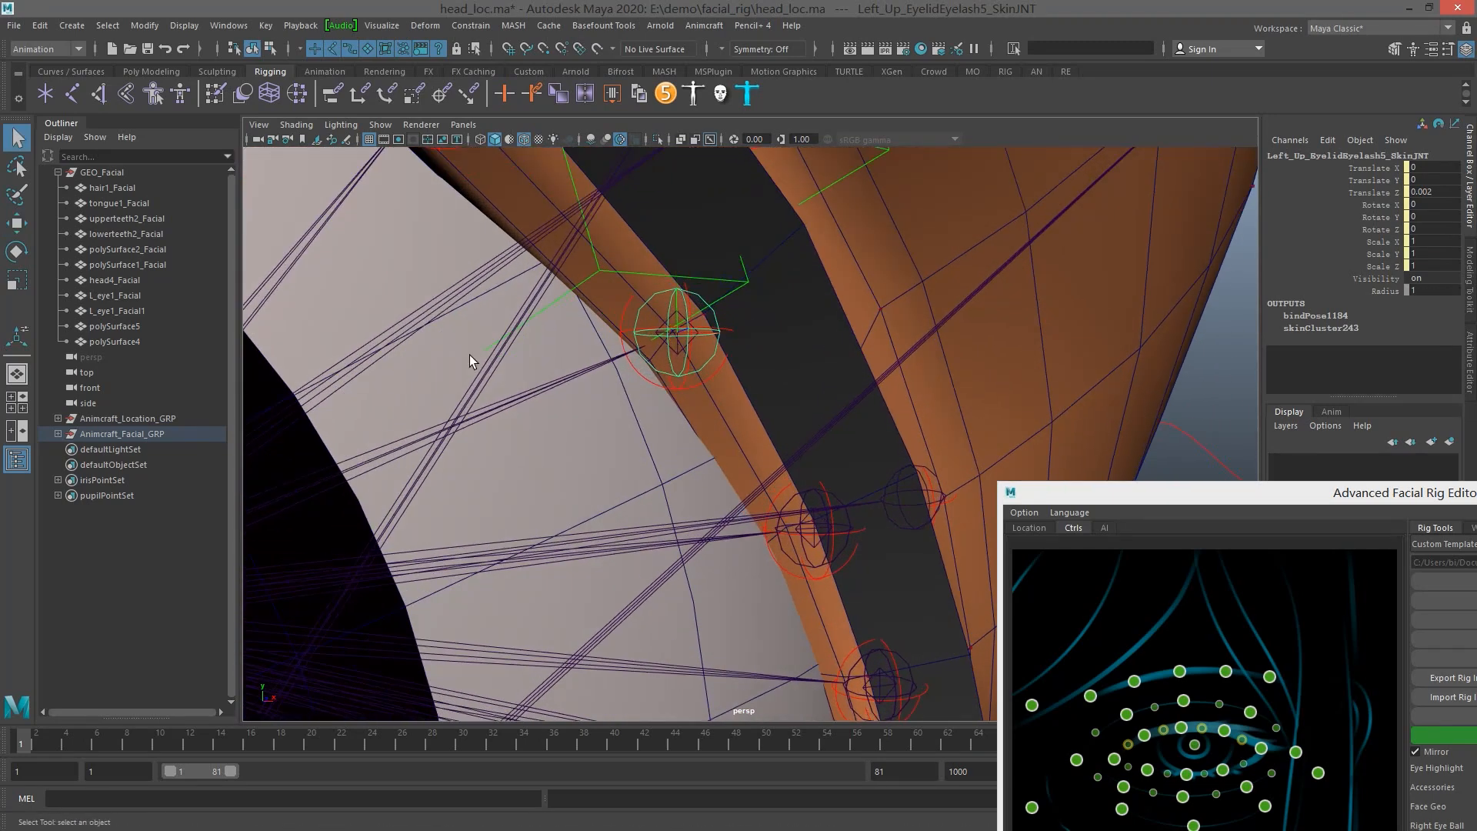
key("f")
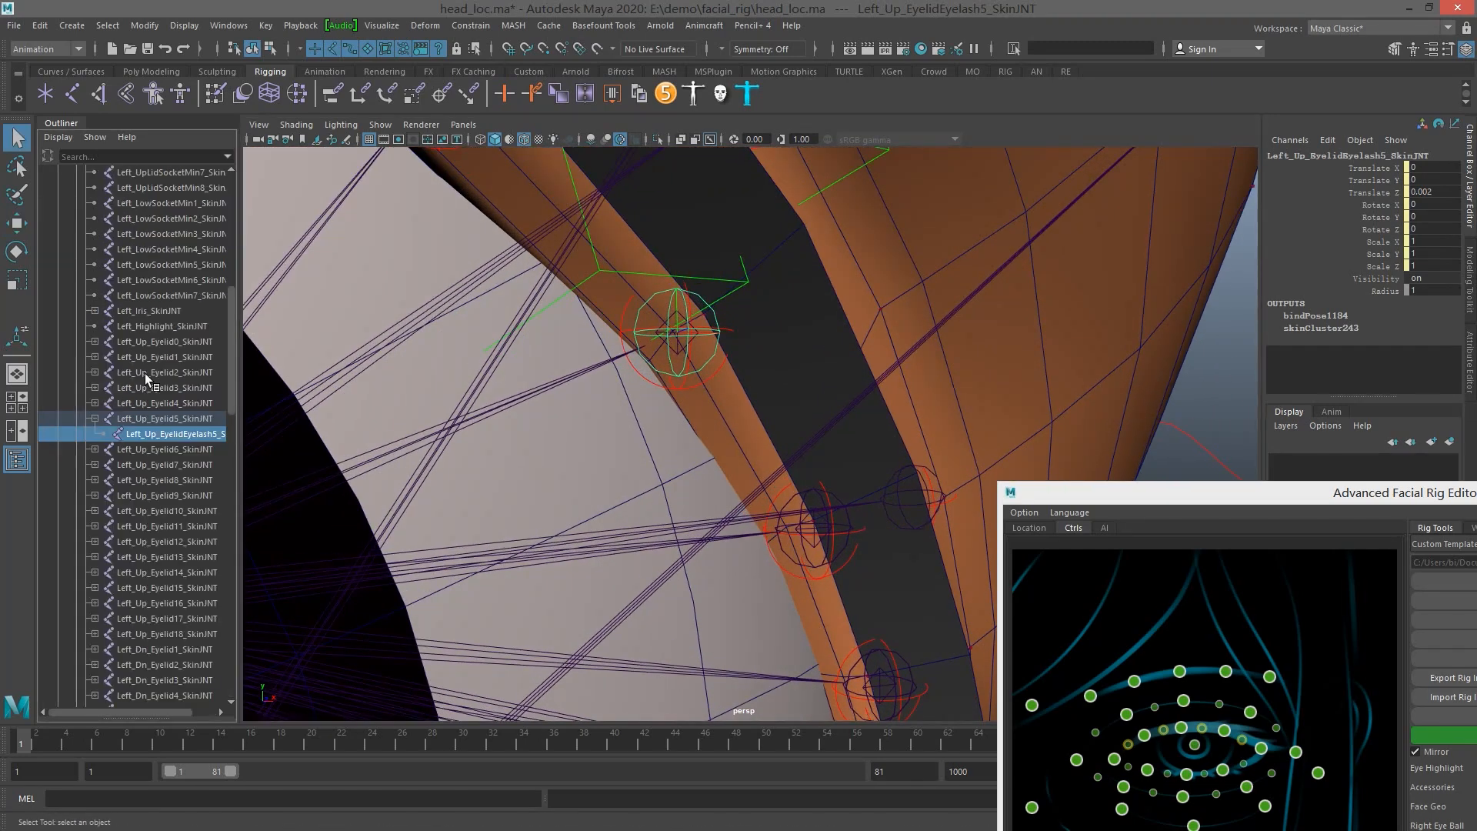
left_click(180, 420)
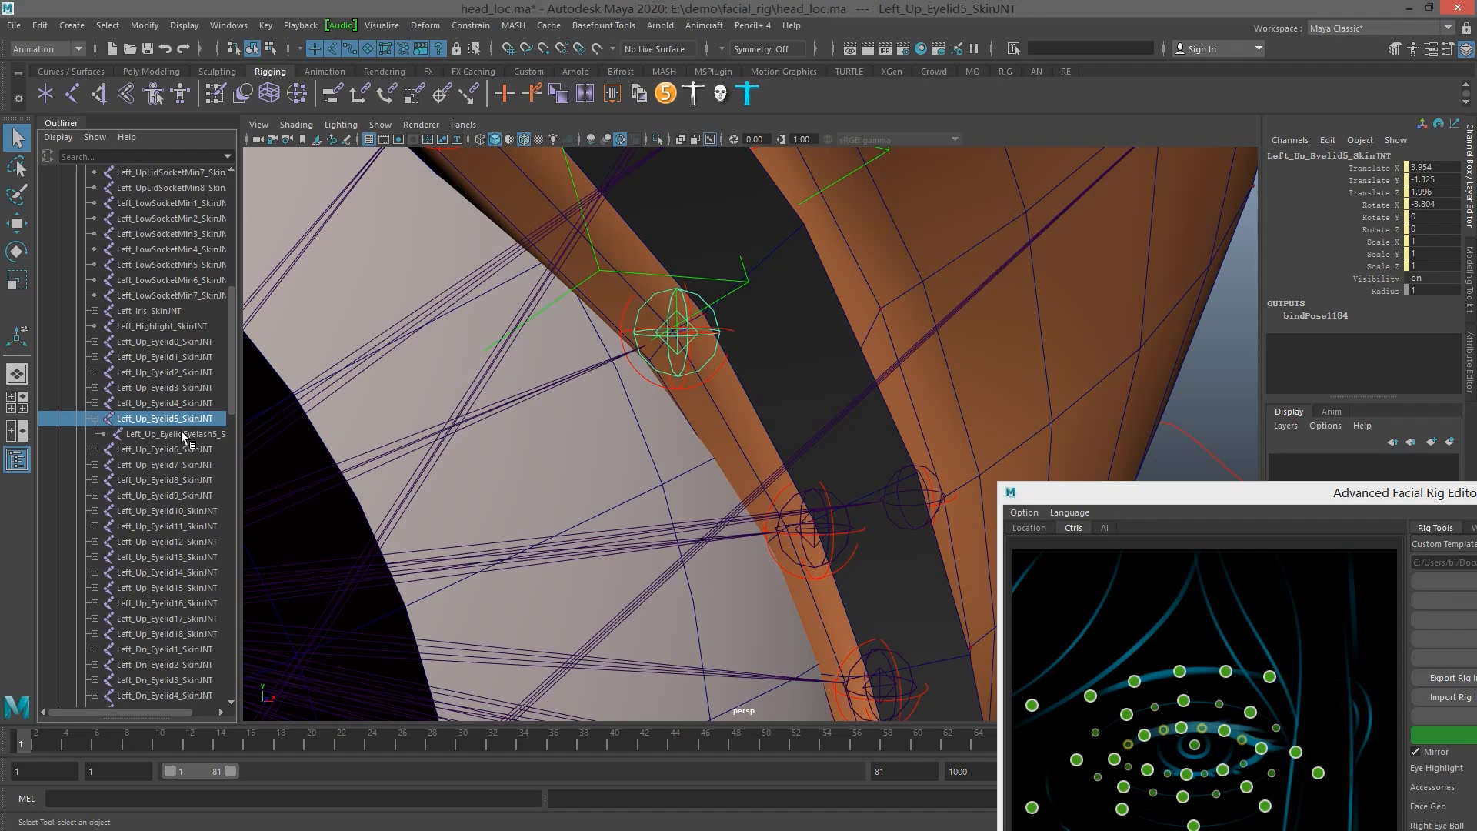
left_click(182, 431)
Examine the eyelid and eyelash joints around the left eye from close up and across the face
scroll(808, 348, "down", 5)
scroll(767, 367, "down", 4)
left_click_drag(771, 365, 723, 409, "alt")
key("w")
scroll(725, 411, "up", 5)
scroll(726, 367, "down", 5)
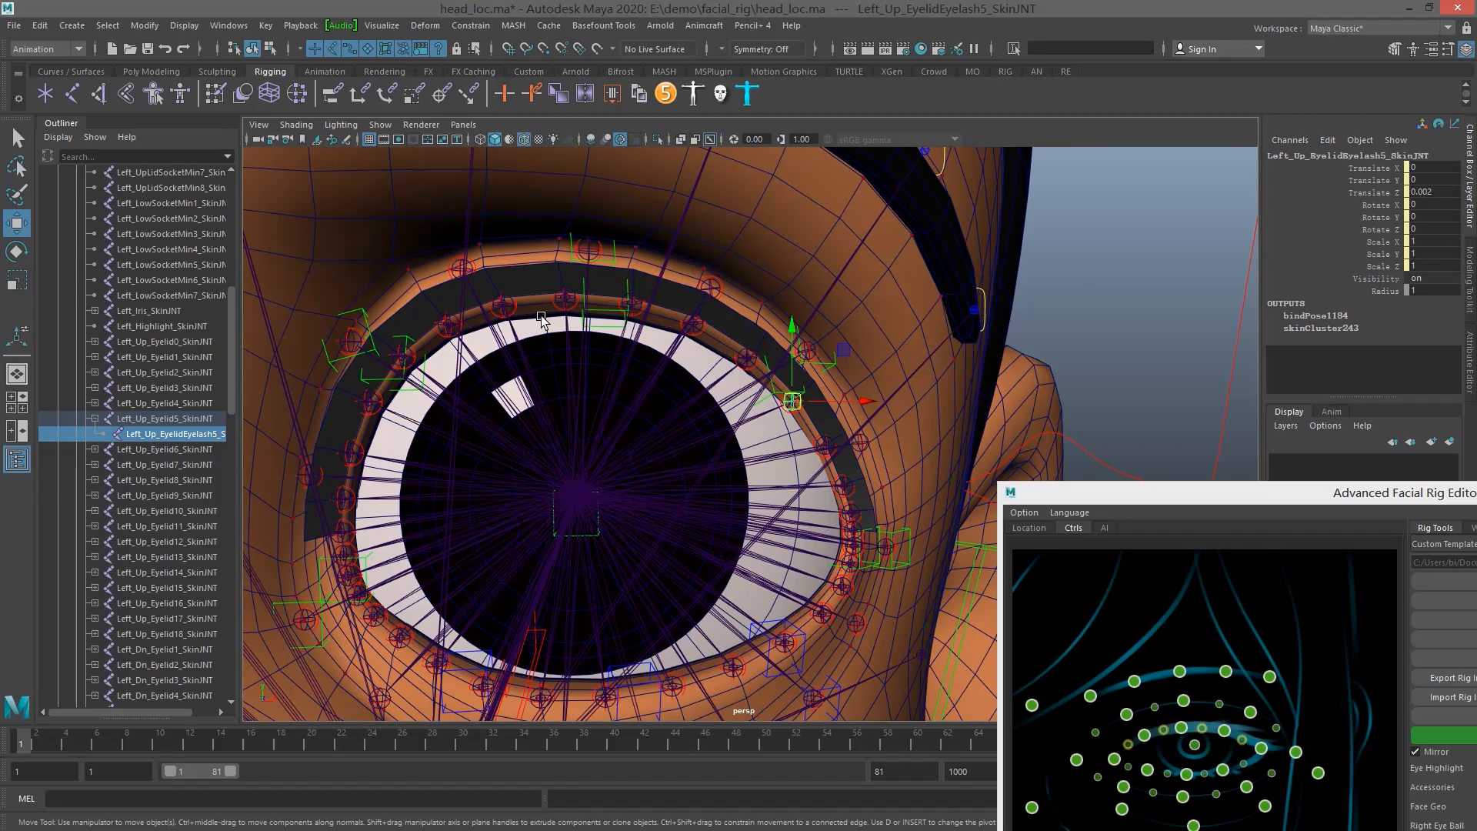
scroll(540, 319, "down", 8)
scroll(800, 321, "up", 7)
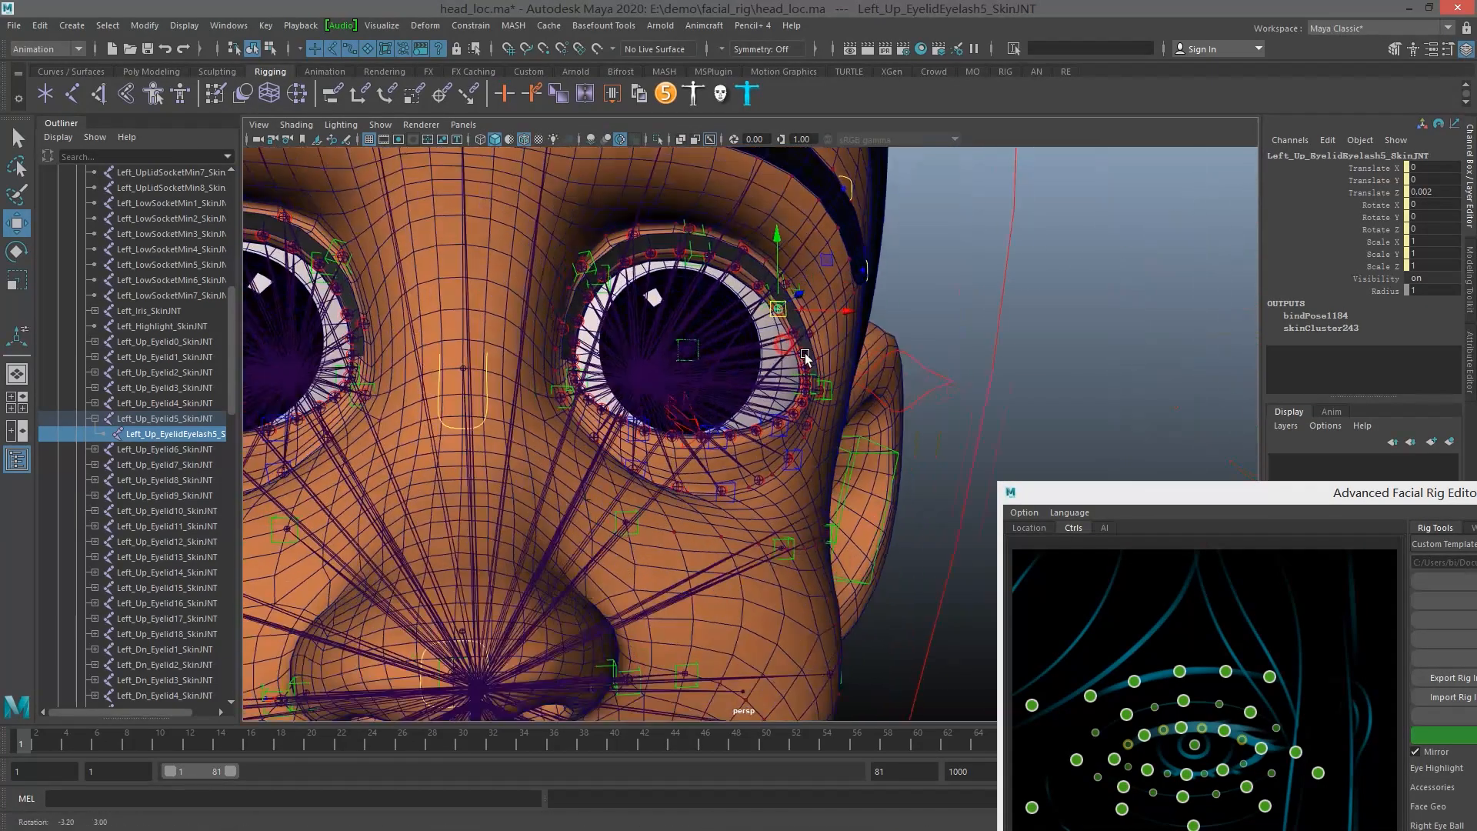
left_click_drag(804, 353, 908, 392, "alt")
Delete the eyelash joints and select Left_Up_Eyelid5_SkinJNT on the left upper lid to check it
left_click_drag(1358, 504, 1036, 216)
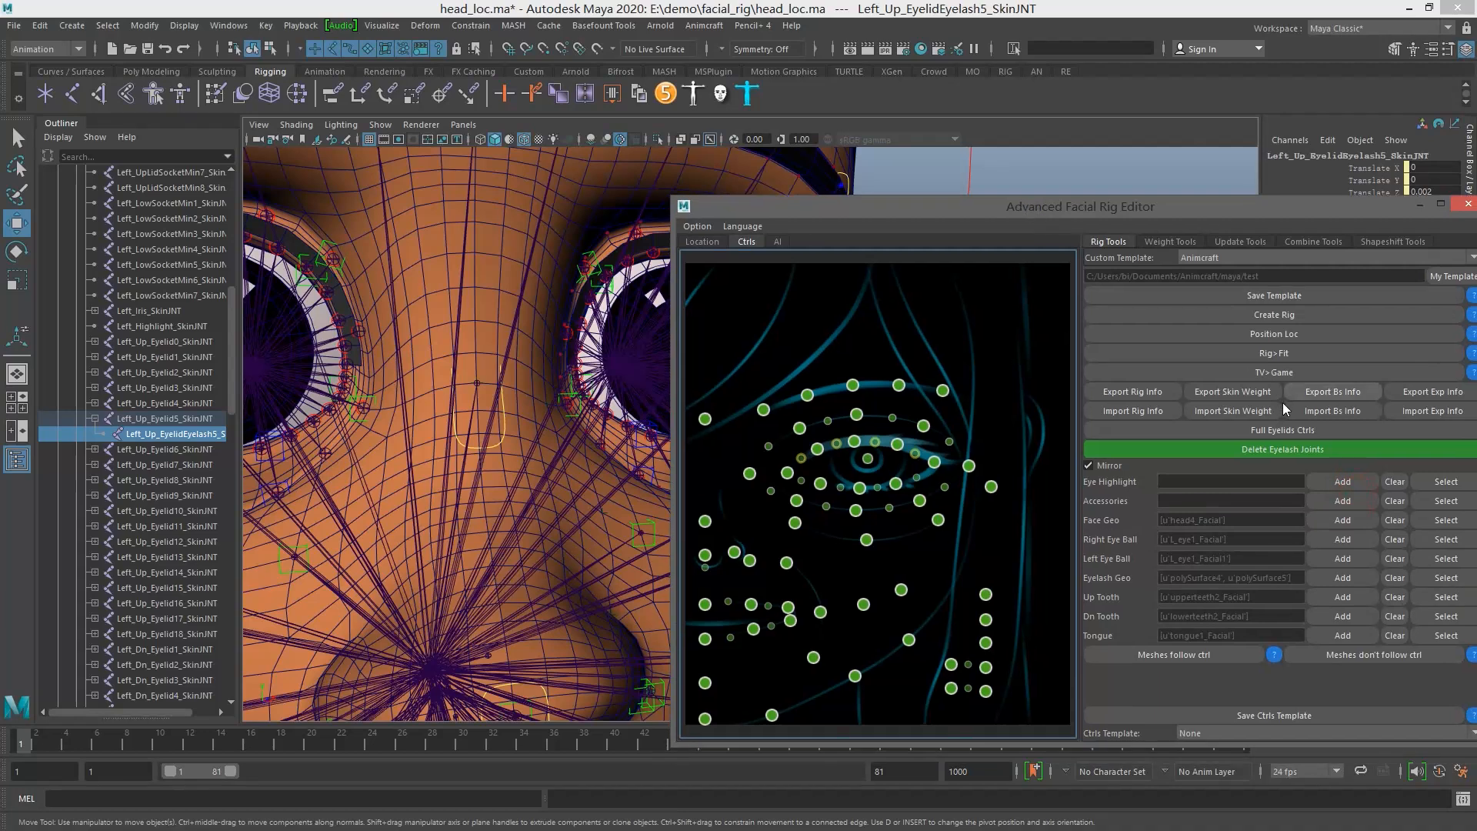
left_click(1272, 449)
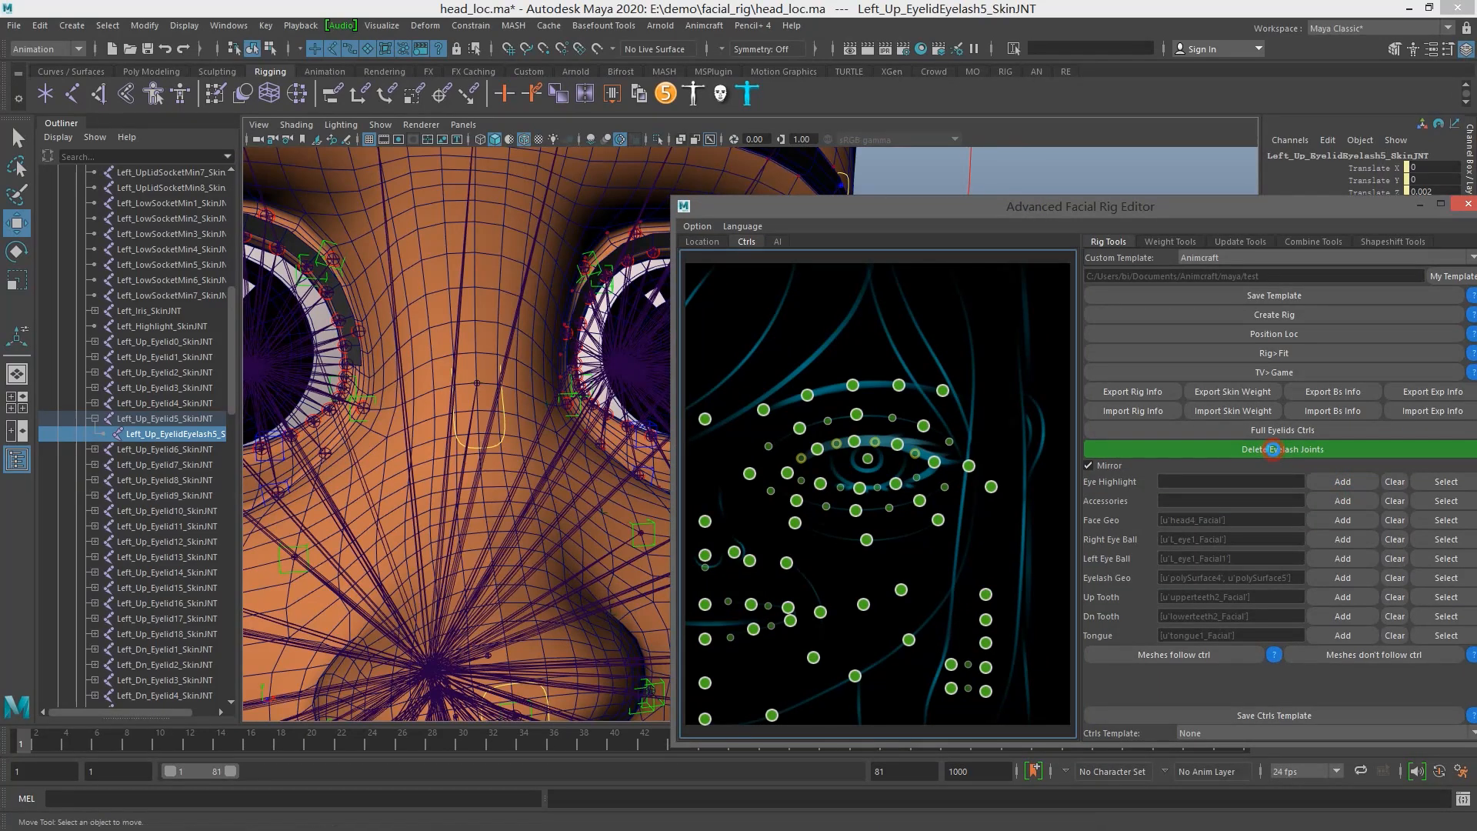
left_click_drag(888, 220, 1131, 343)
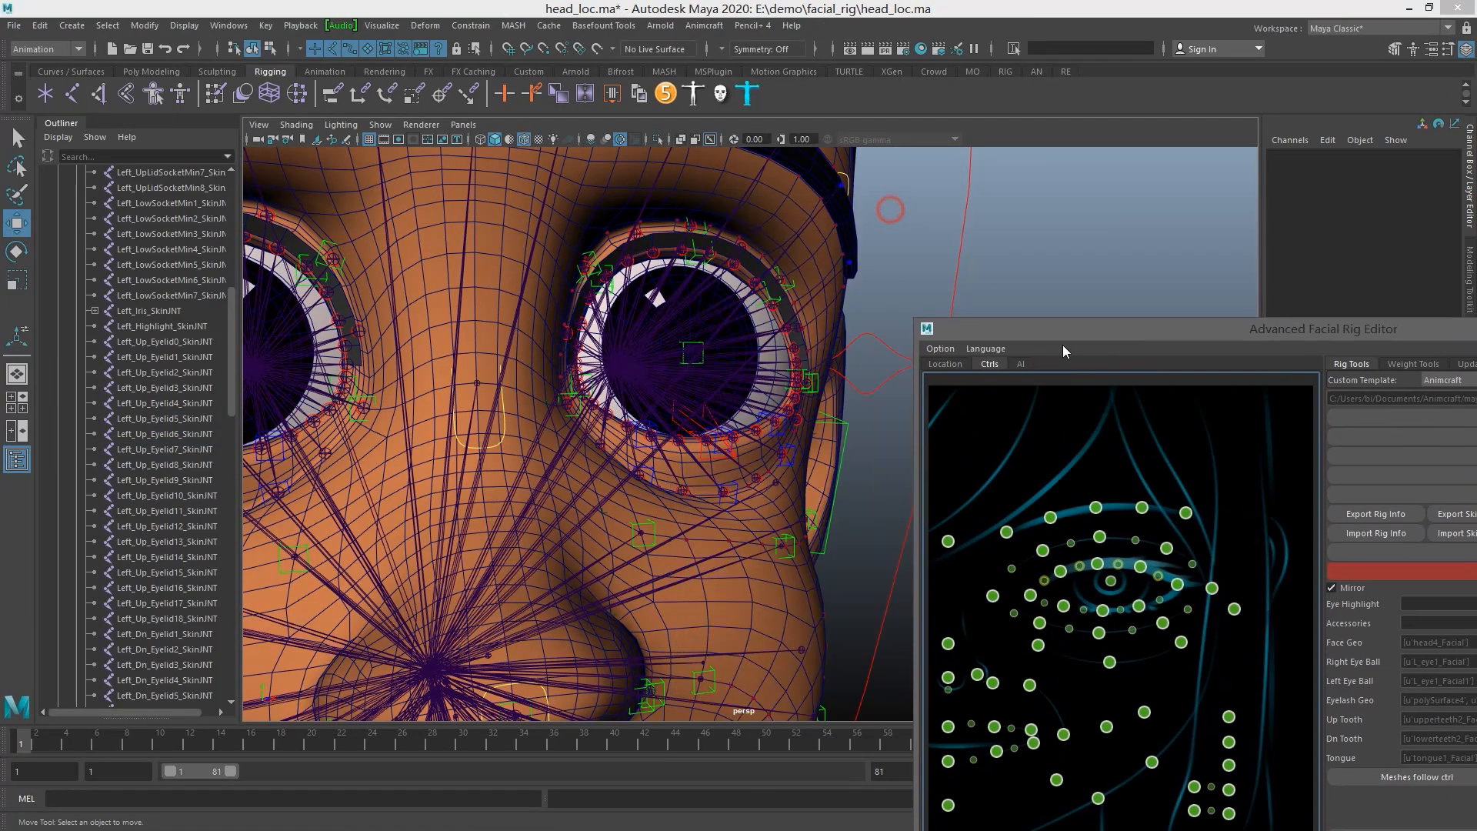
scroll(786, 288, "up", 5)
left_click(782, 241)
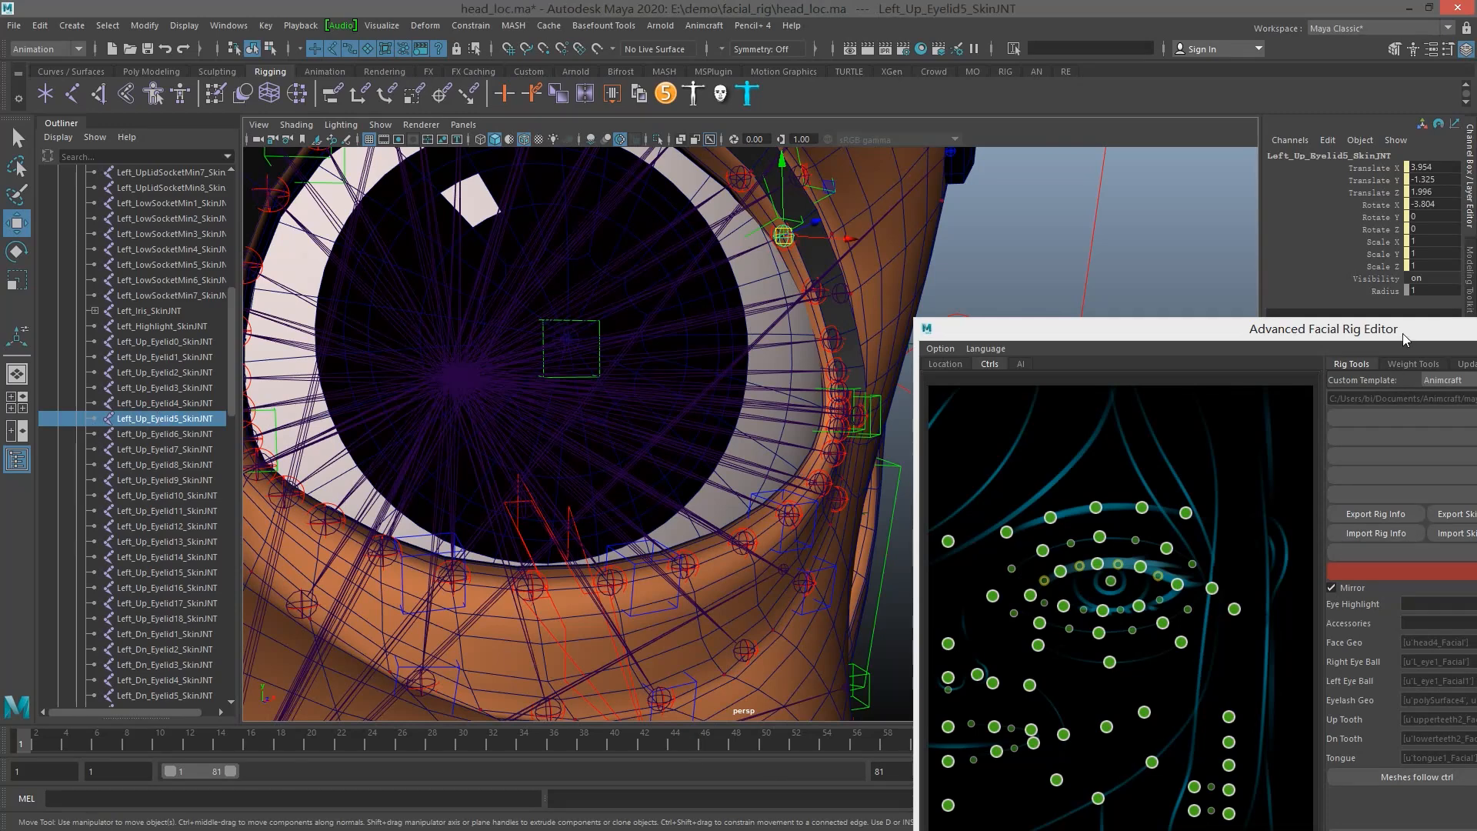
Recreate the eyelash joints and select Left_Up_EyelidEyelash5_SkinJNT on the left upper lid
left_click_drag(1406, 331, 1193, 247)
left_click(1140, 486)
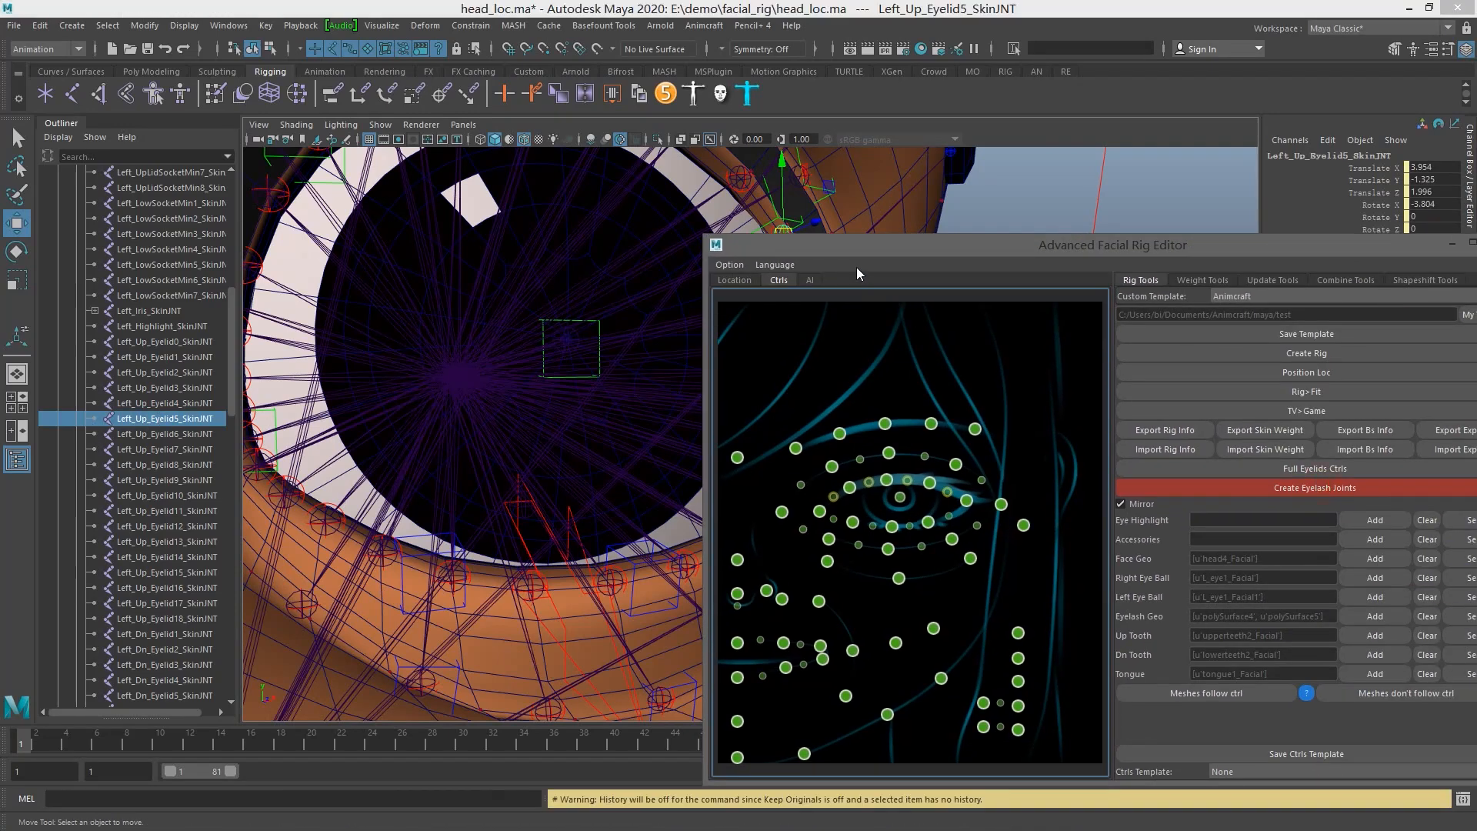
left_click_drag(866, 256, 1131, 402)
left_click(791, 243)
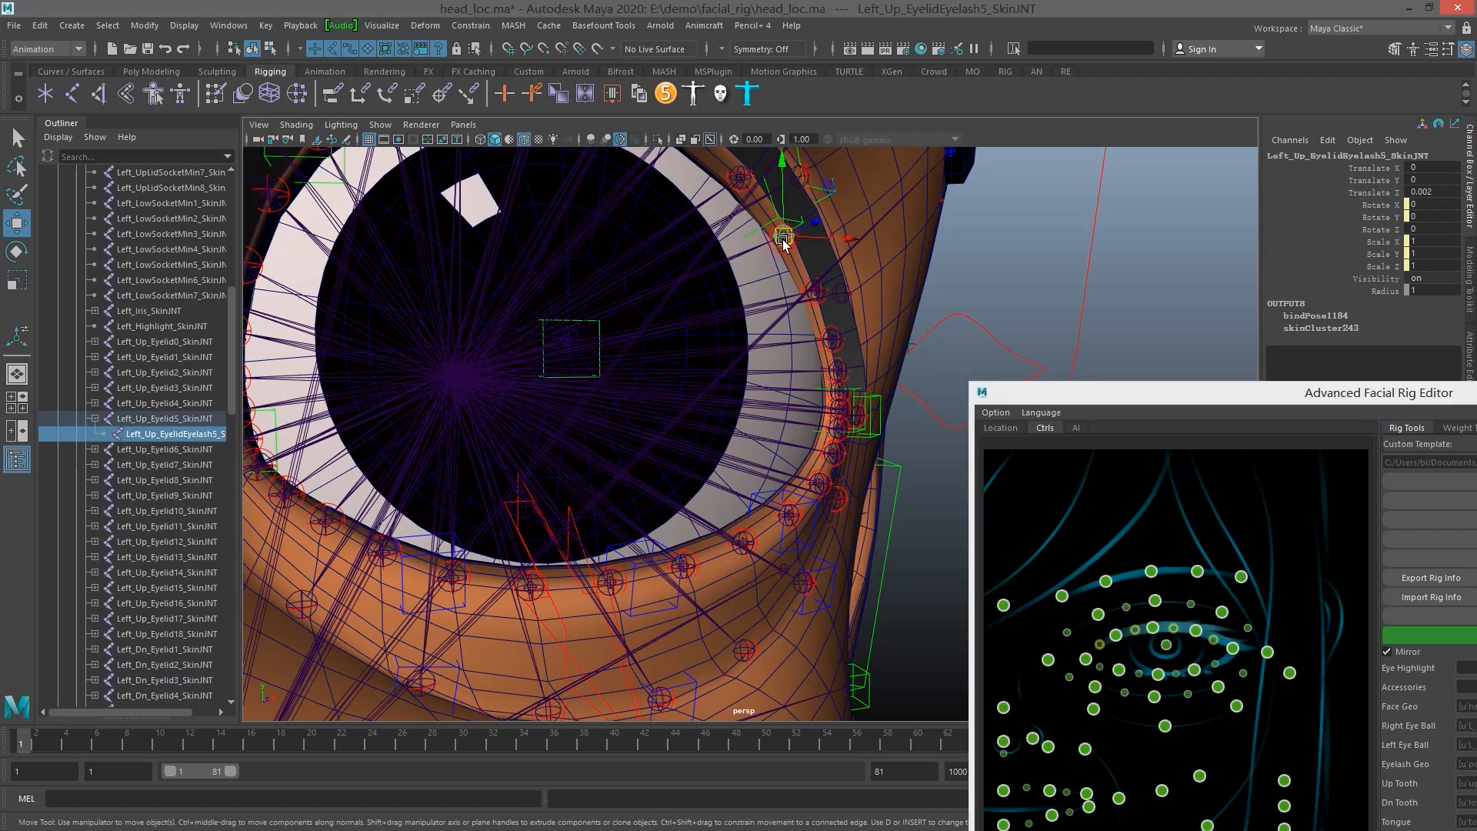
Hide the facial rig's joints through the Joint attribute of Facial_Master_LOC
scroll(876, 321, "down", 5)
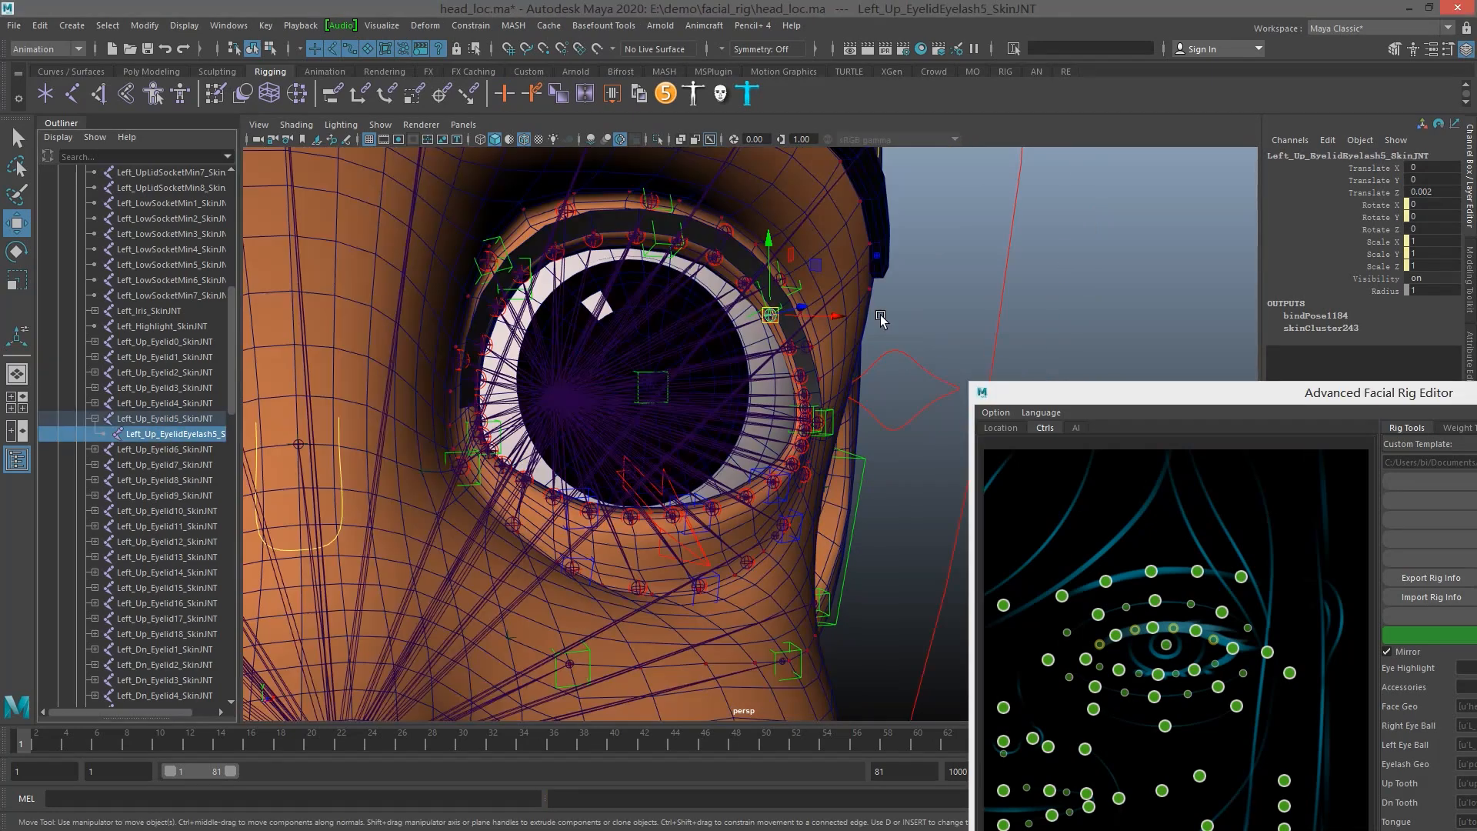
left_click_drag(880, 320, 838, 313, "alt")
scroll(833, 346, "down", 6)
middle_click_drag(831, 374, 829, 303, "alt")
left_click_drag(830, 303, 828, 303, "alt")
scroll(828, 304, "down", 5)
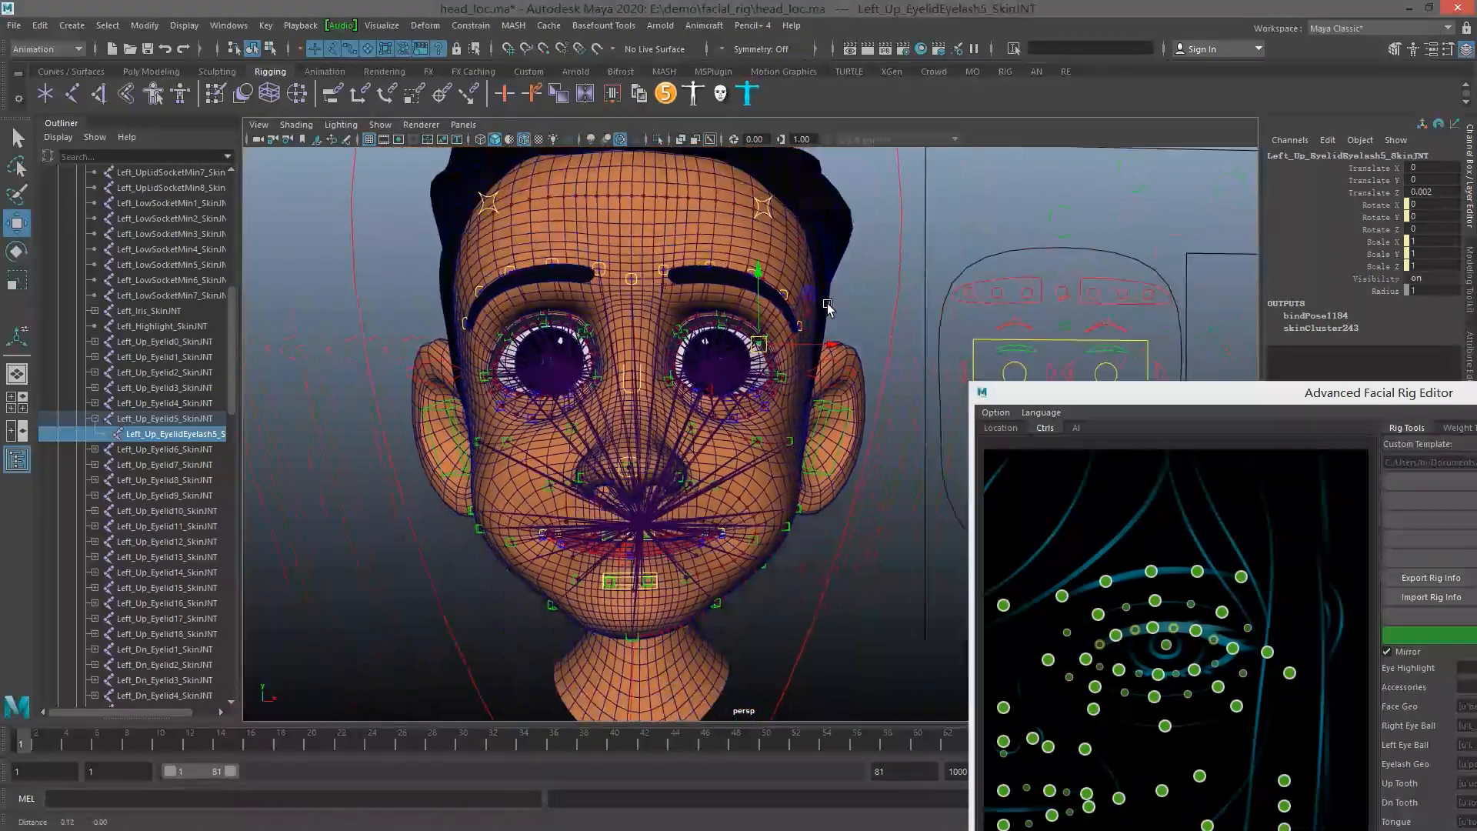
left_click(897, 276)
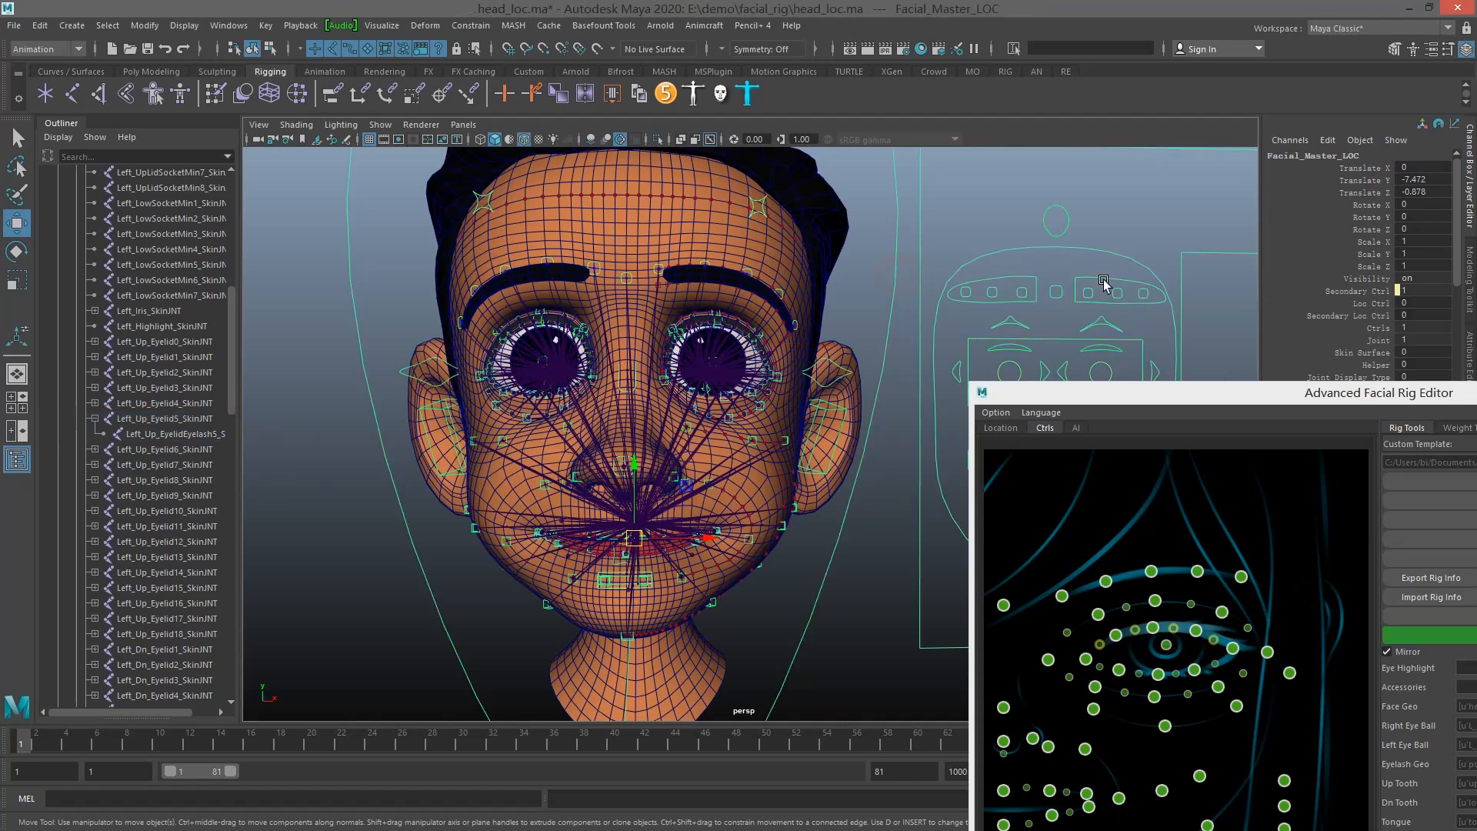
left_click(1373, 340)
middle_click_drag(974, 286, 771, 287)
Bring the Advanced Facial Rig Editor back into full view and frame the whole head beside it
left_click_drag(1217, 393, 943, 186)
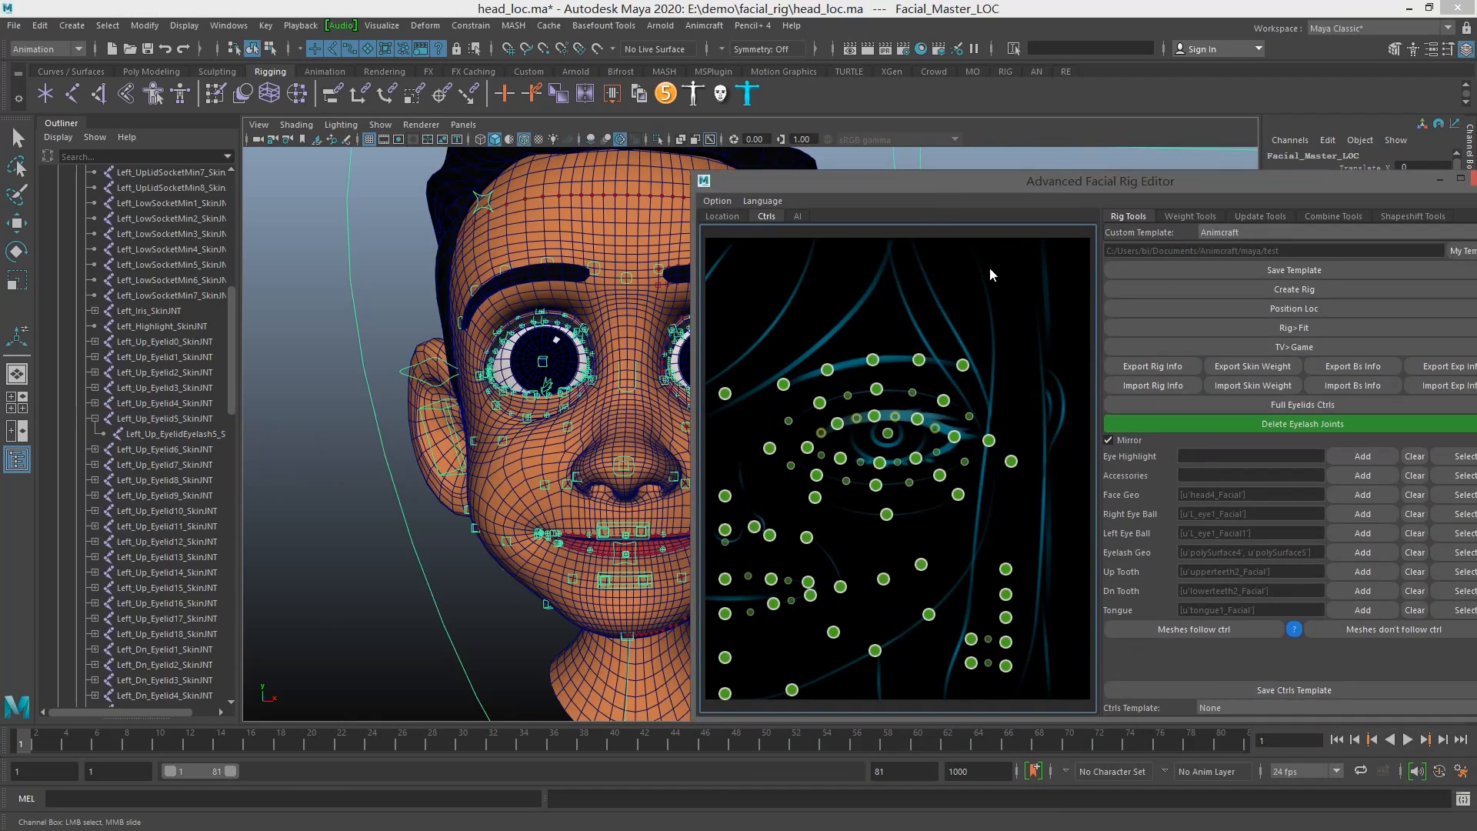
key("f")
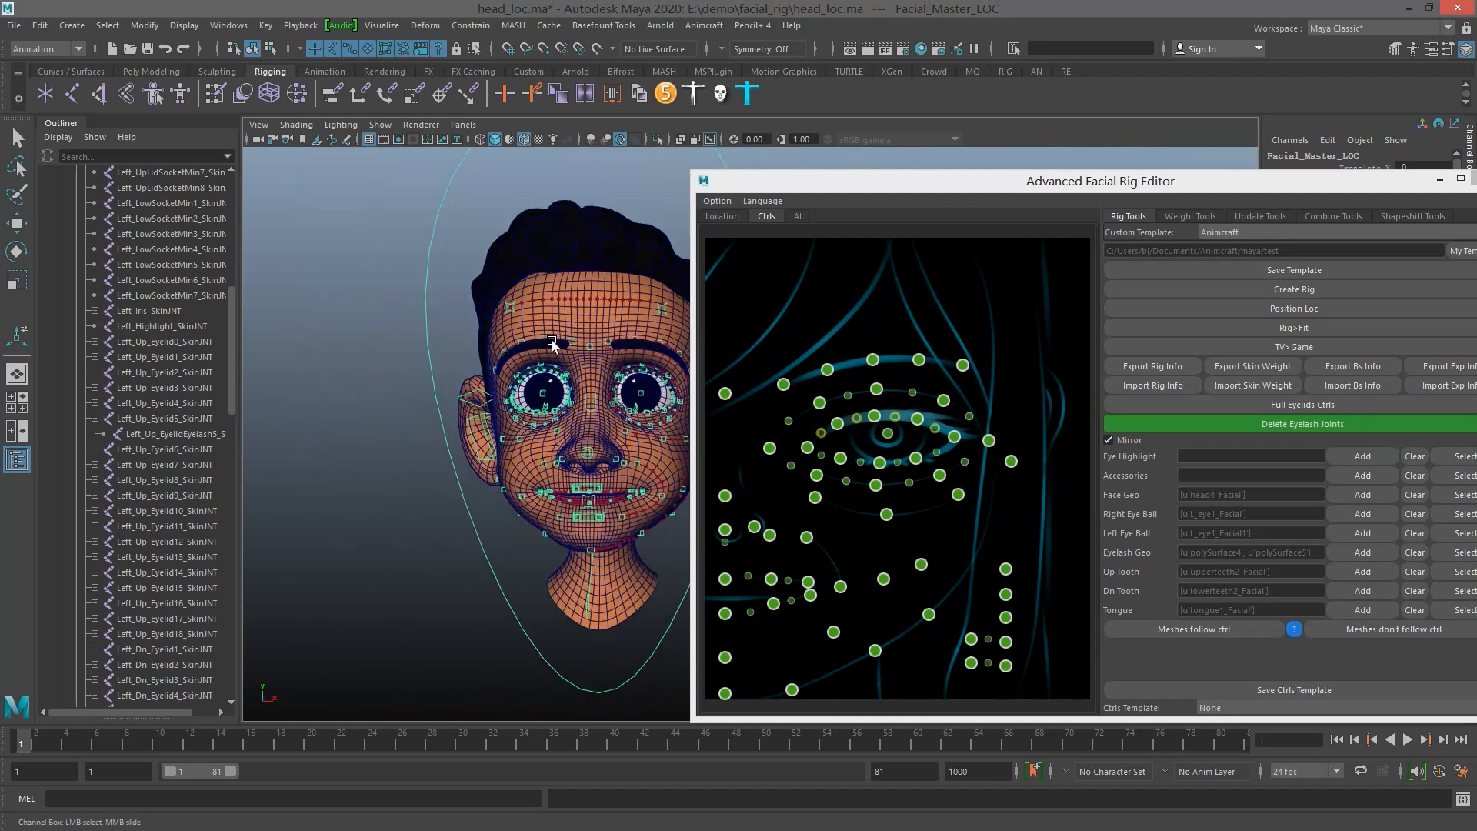
left_click_drag(541, 337, 582, 339, "alt")
middle_click_drag(583, 338, 557, 358, "alt")
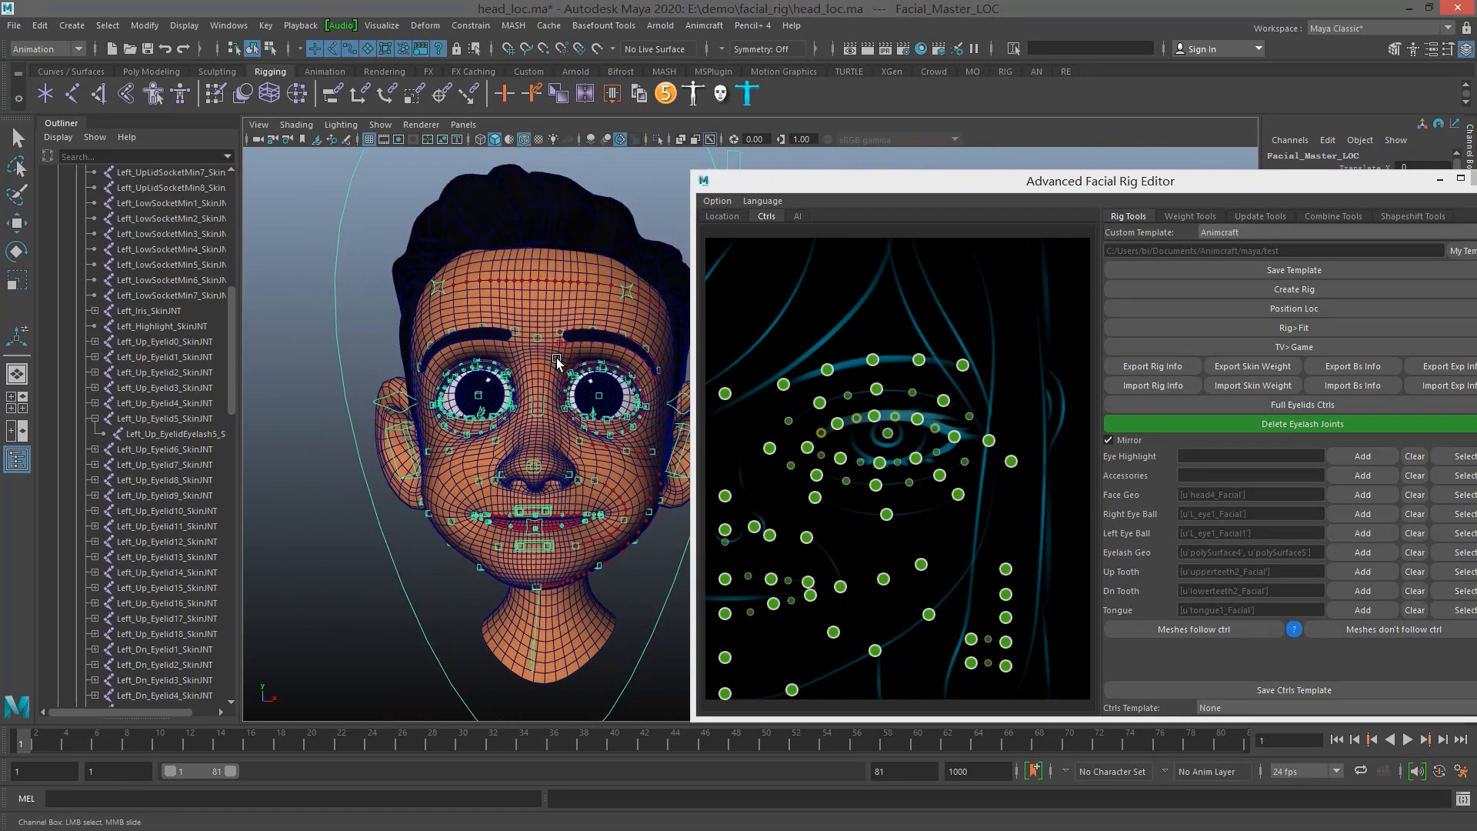
Select the left eye's centre control and try to convert the facial rig from TV to Game
scroll(557, 362, "up", 4)
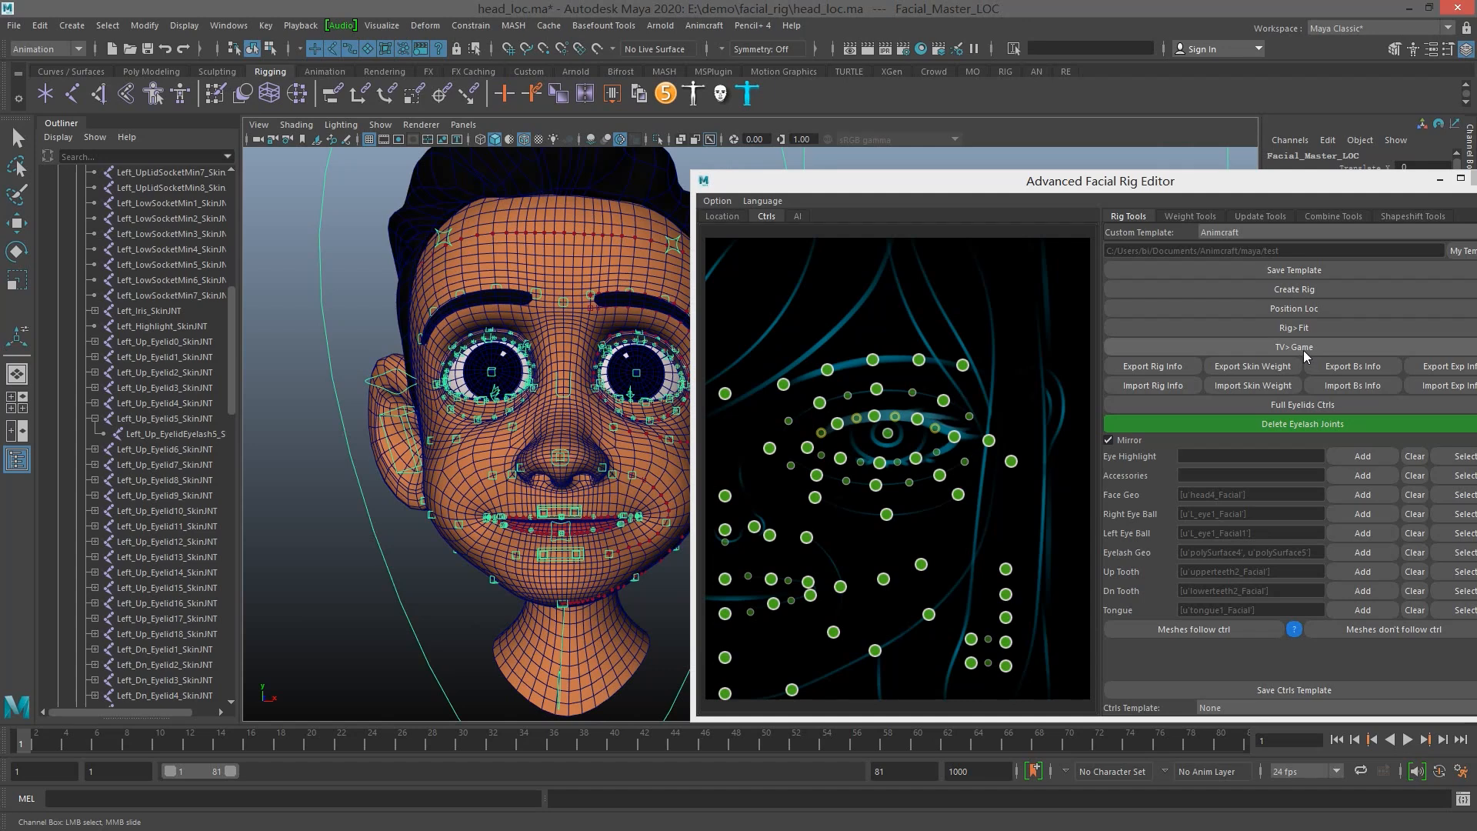
scroll(549, 421, "up", 5)
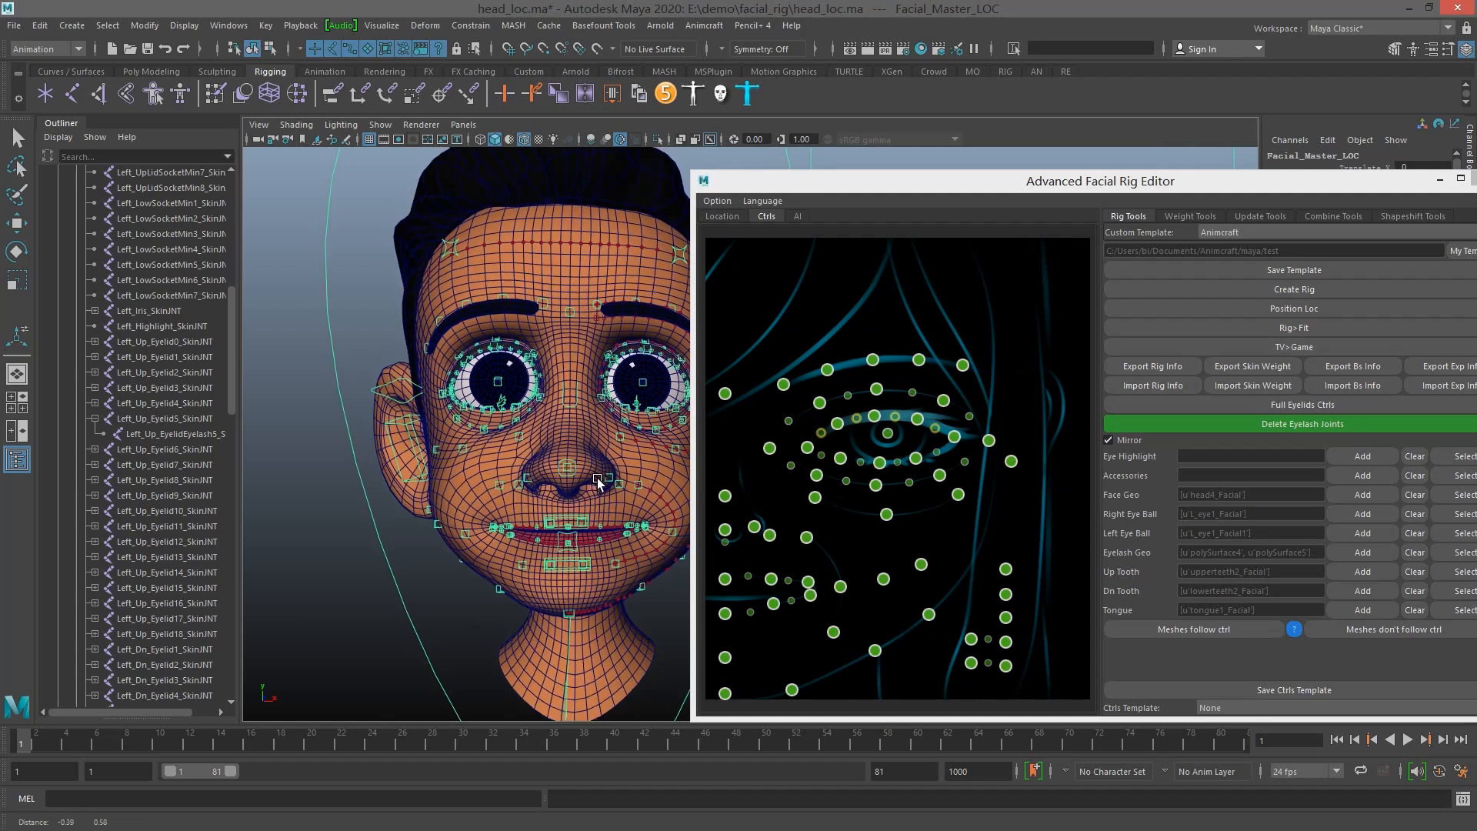
scroll(549, 422, "up", 4)
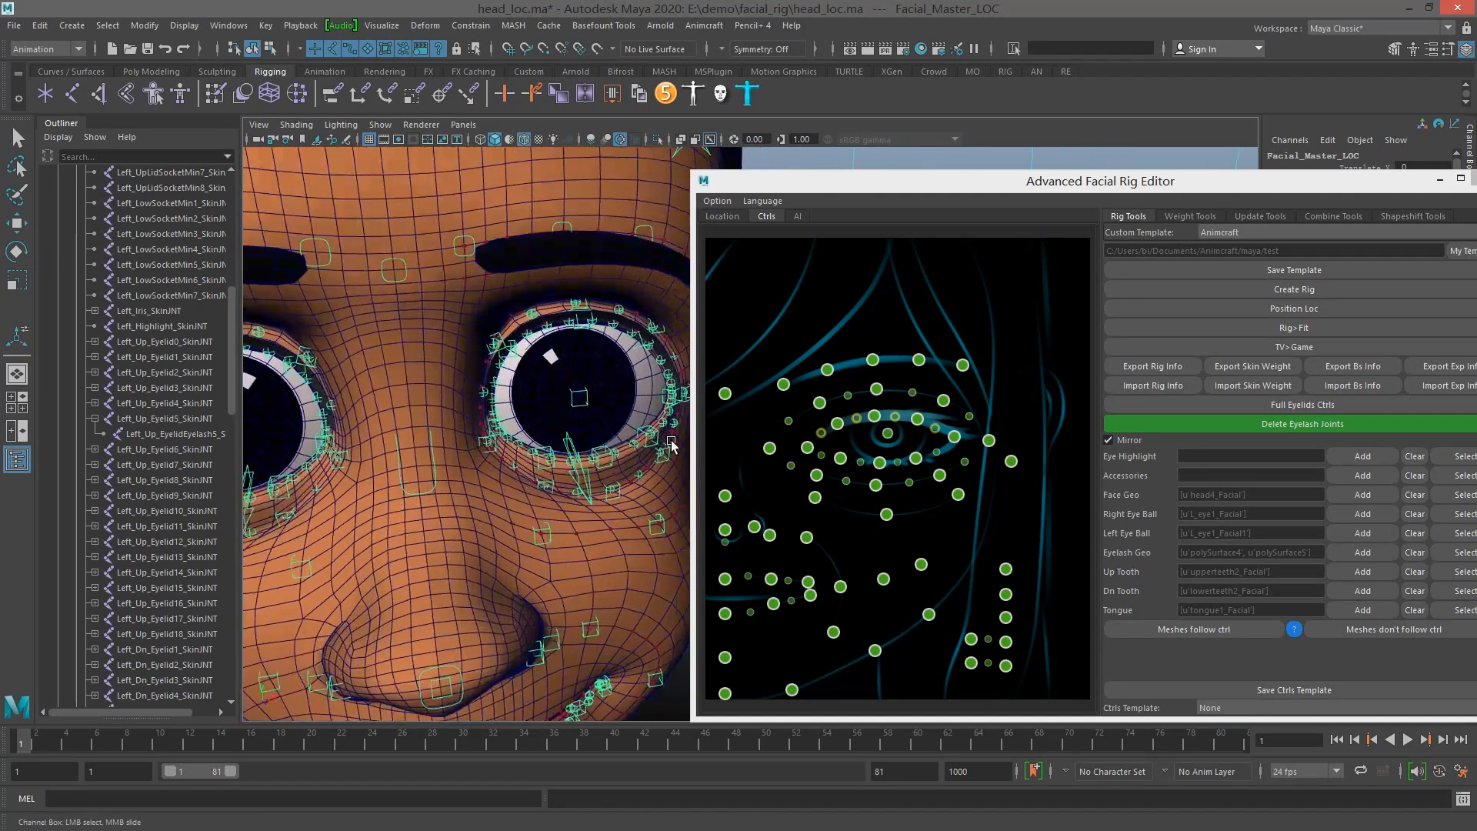
left_click(888, 435)
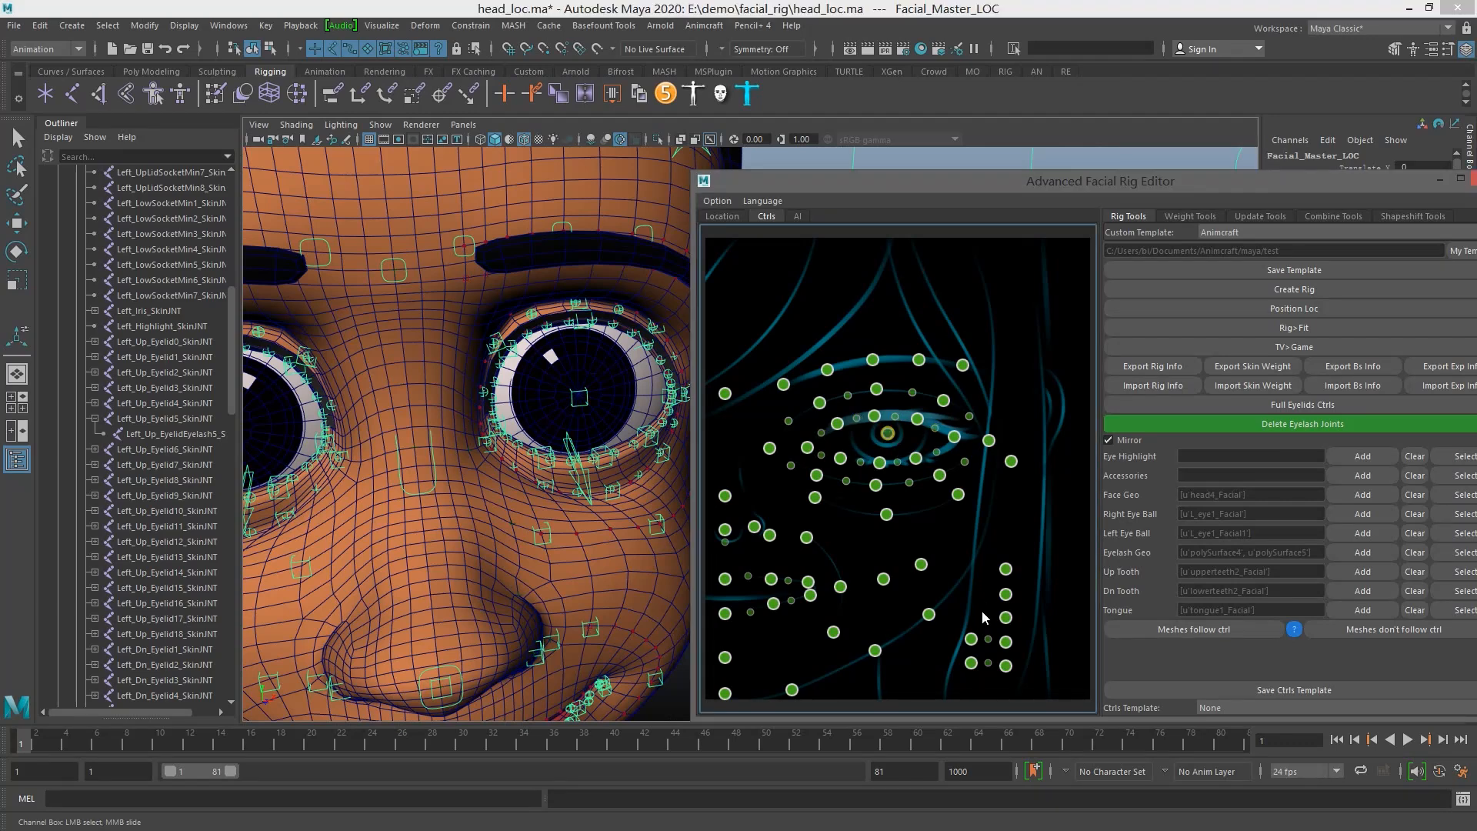
scroll(554, 411, "up", 5)
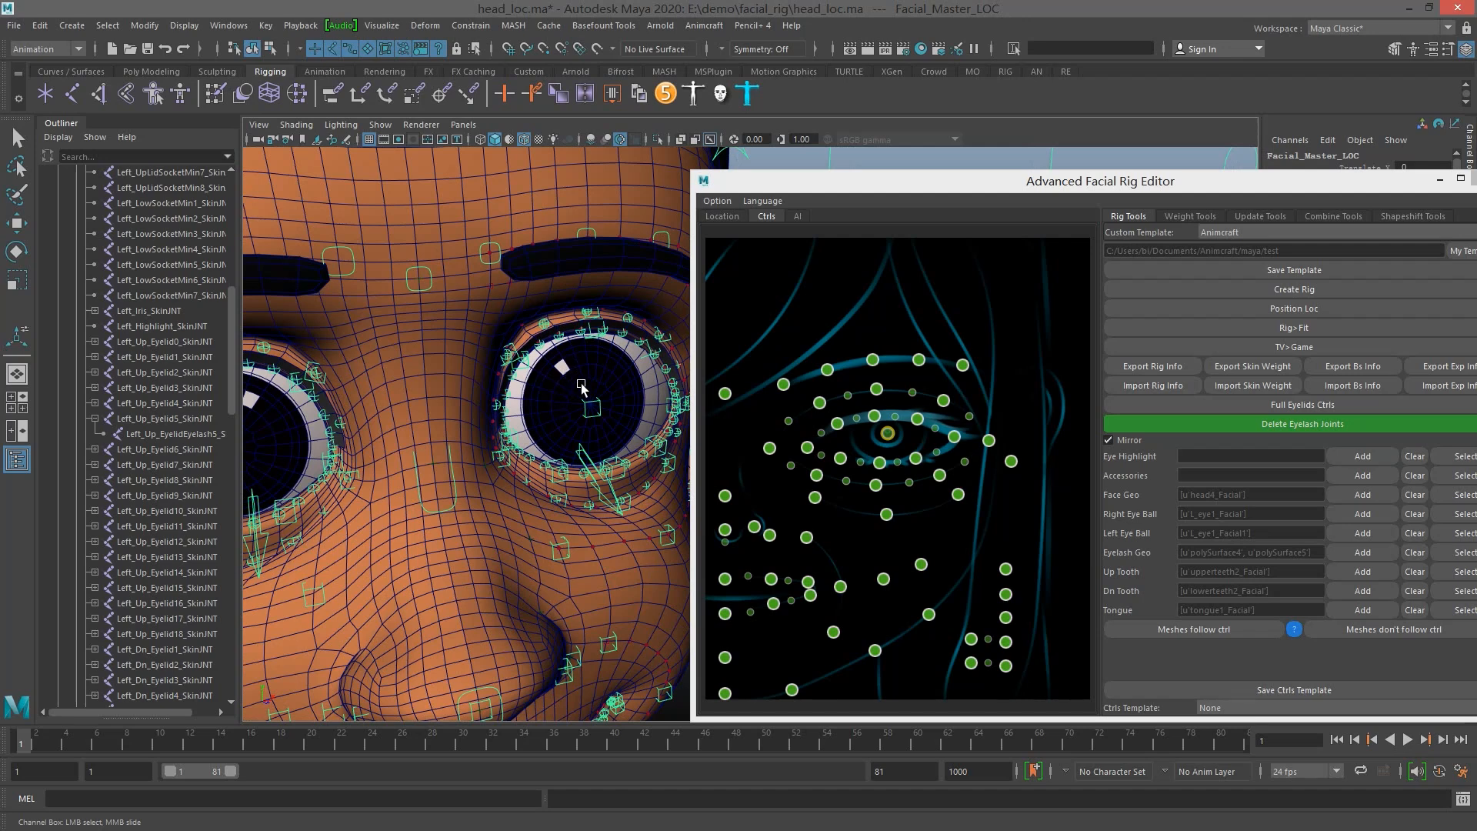
left_click(1305, 349)
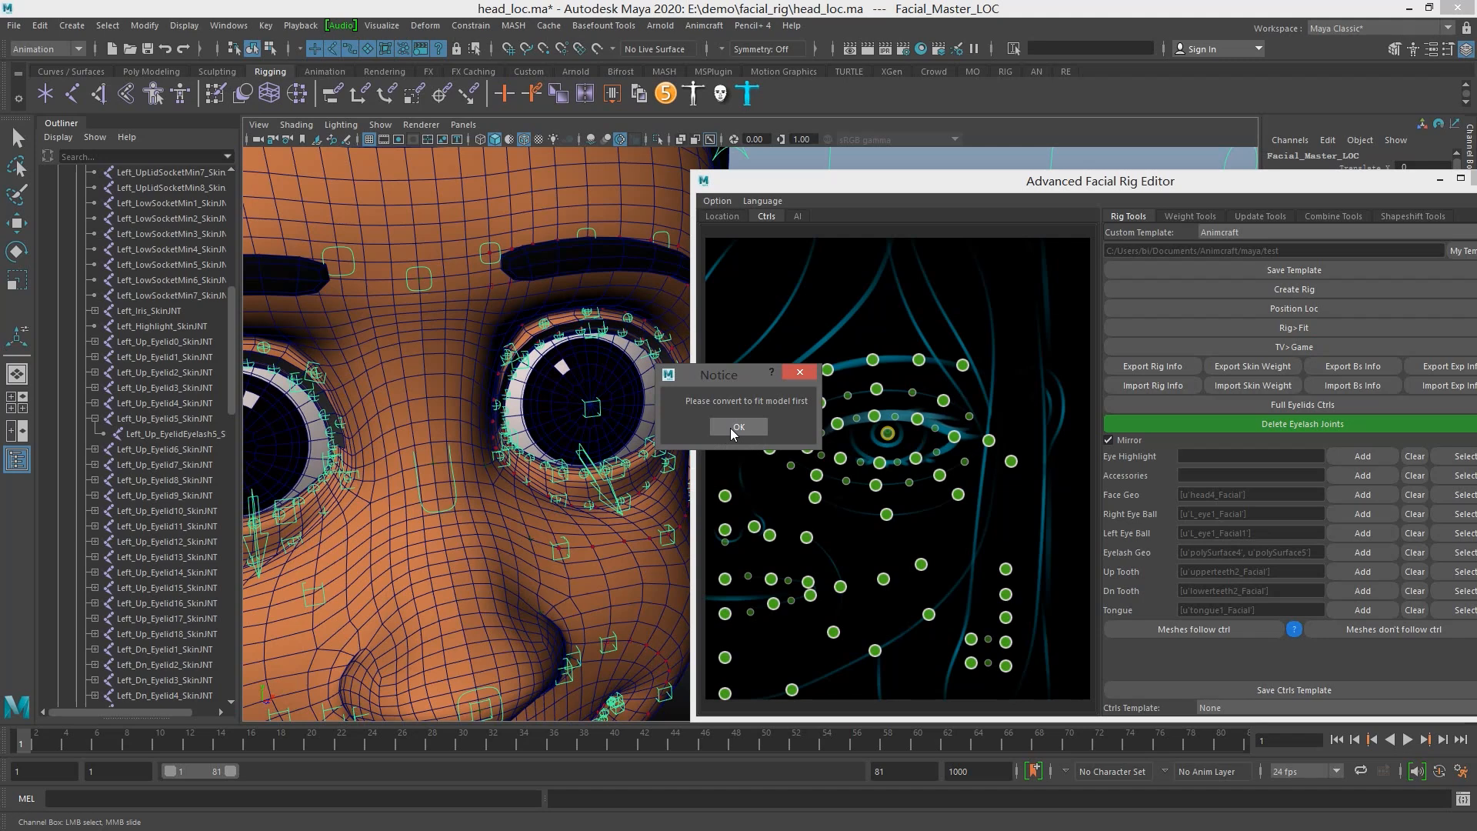
left_click(737, 427)
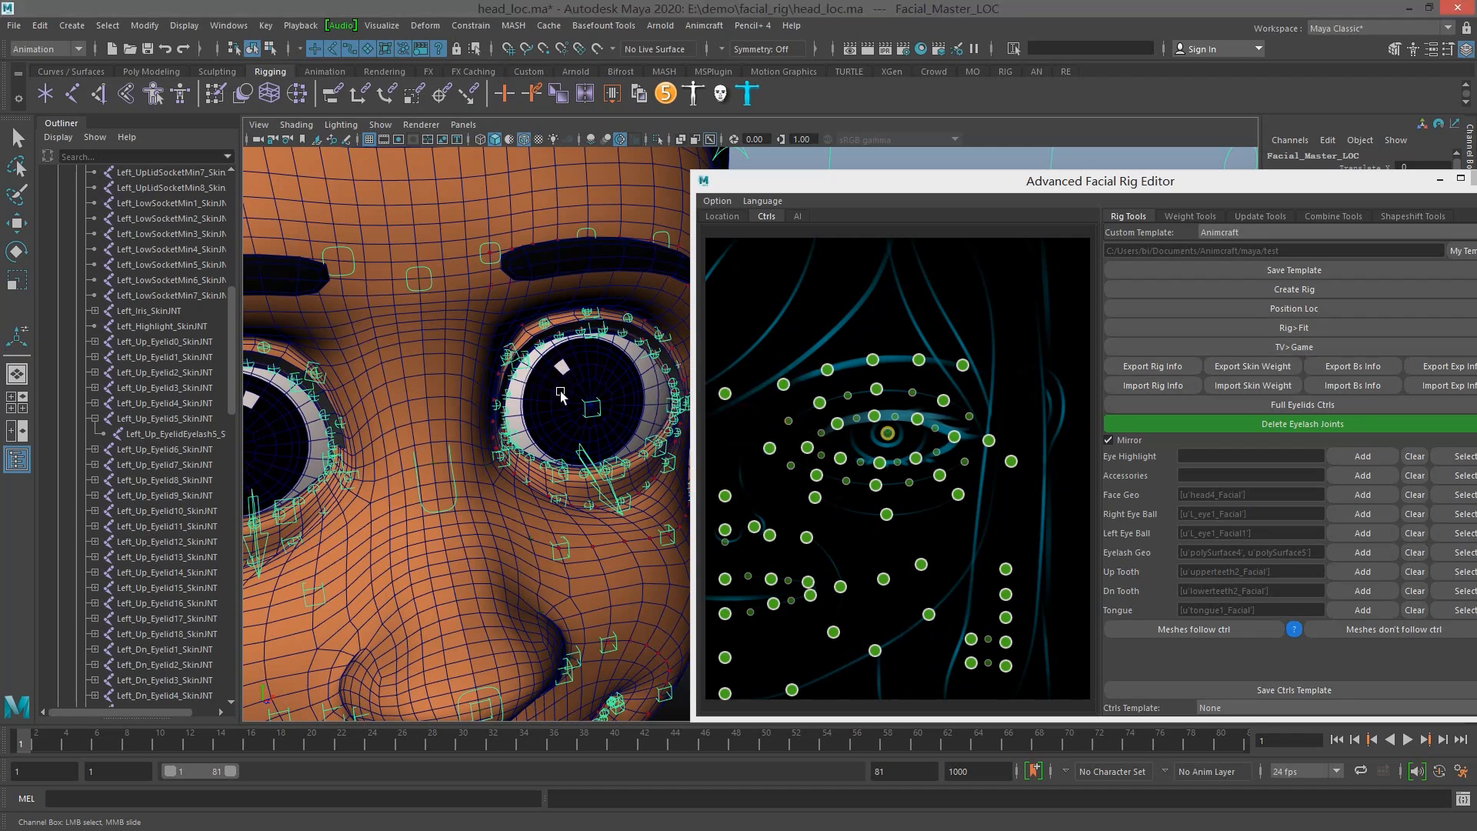
Try to apply the Game controls template to the facial rig
scroll(566, 392, "down", 2)
scroll(569, 396, "down", 3)
left_click_drag(578, 407, 524, 360, "alt")
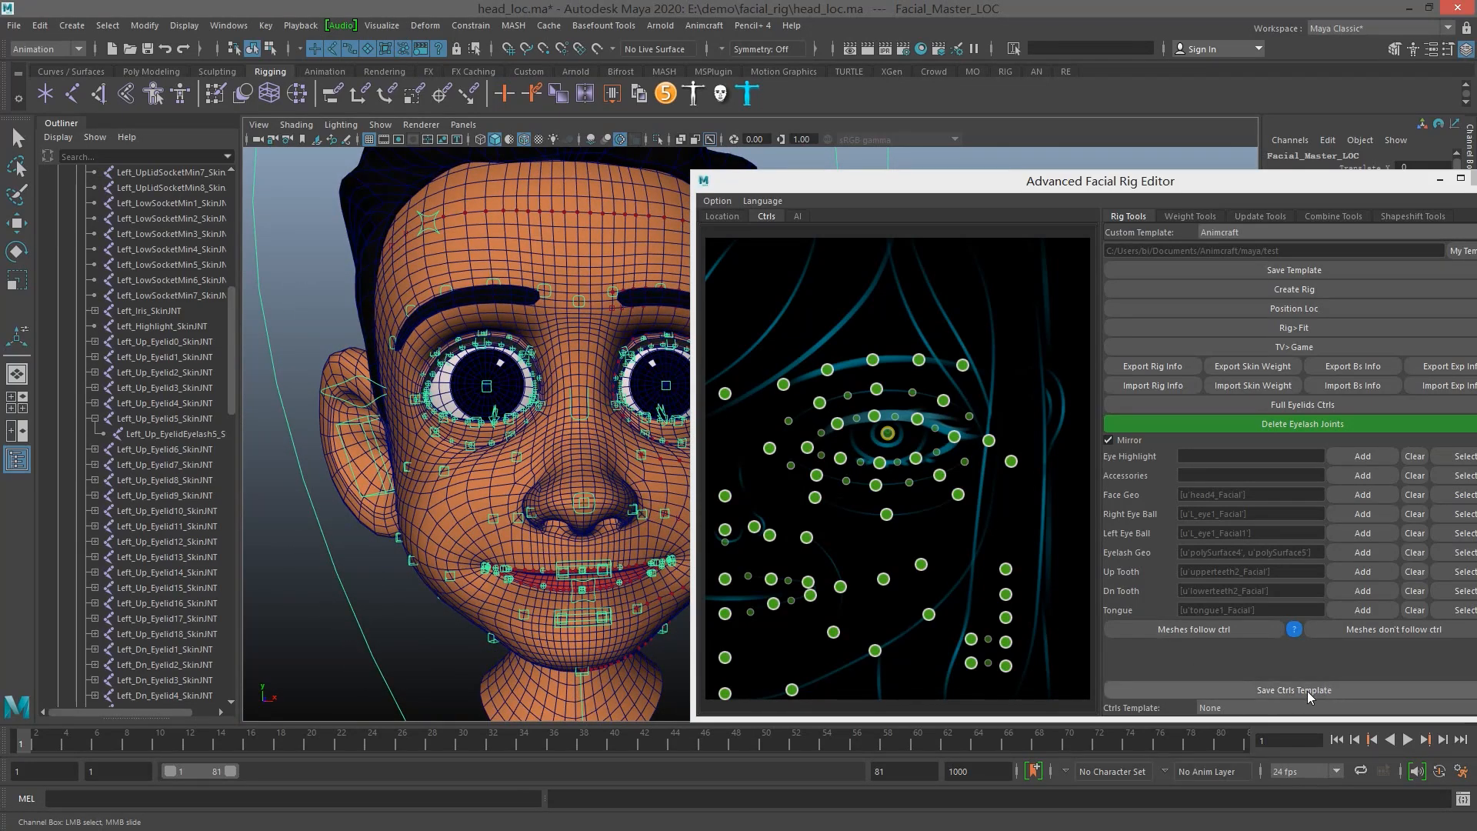
left_click(1293, 708)
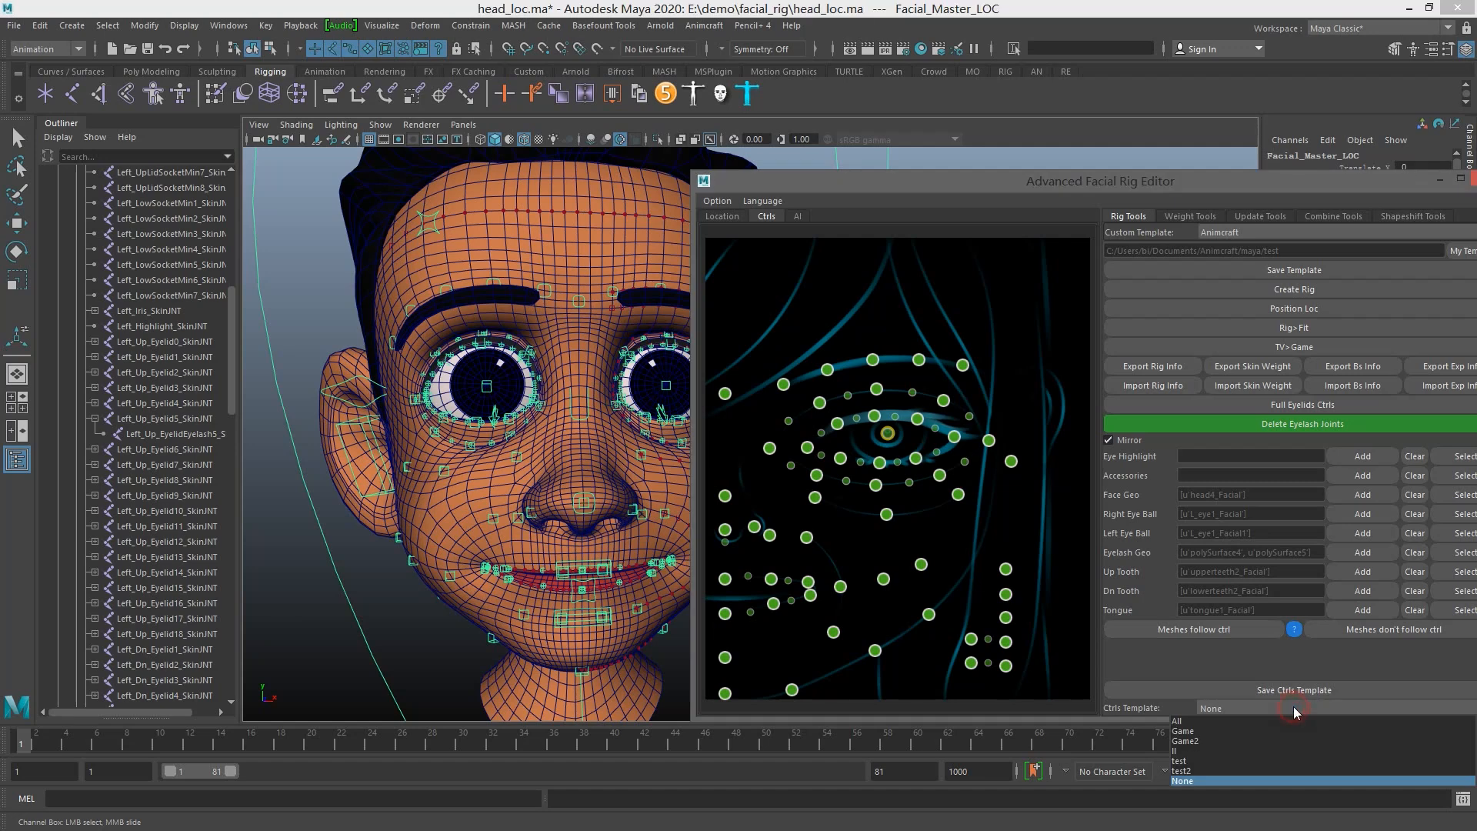
left_click(1189, 732)
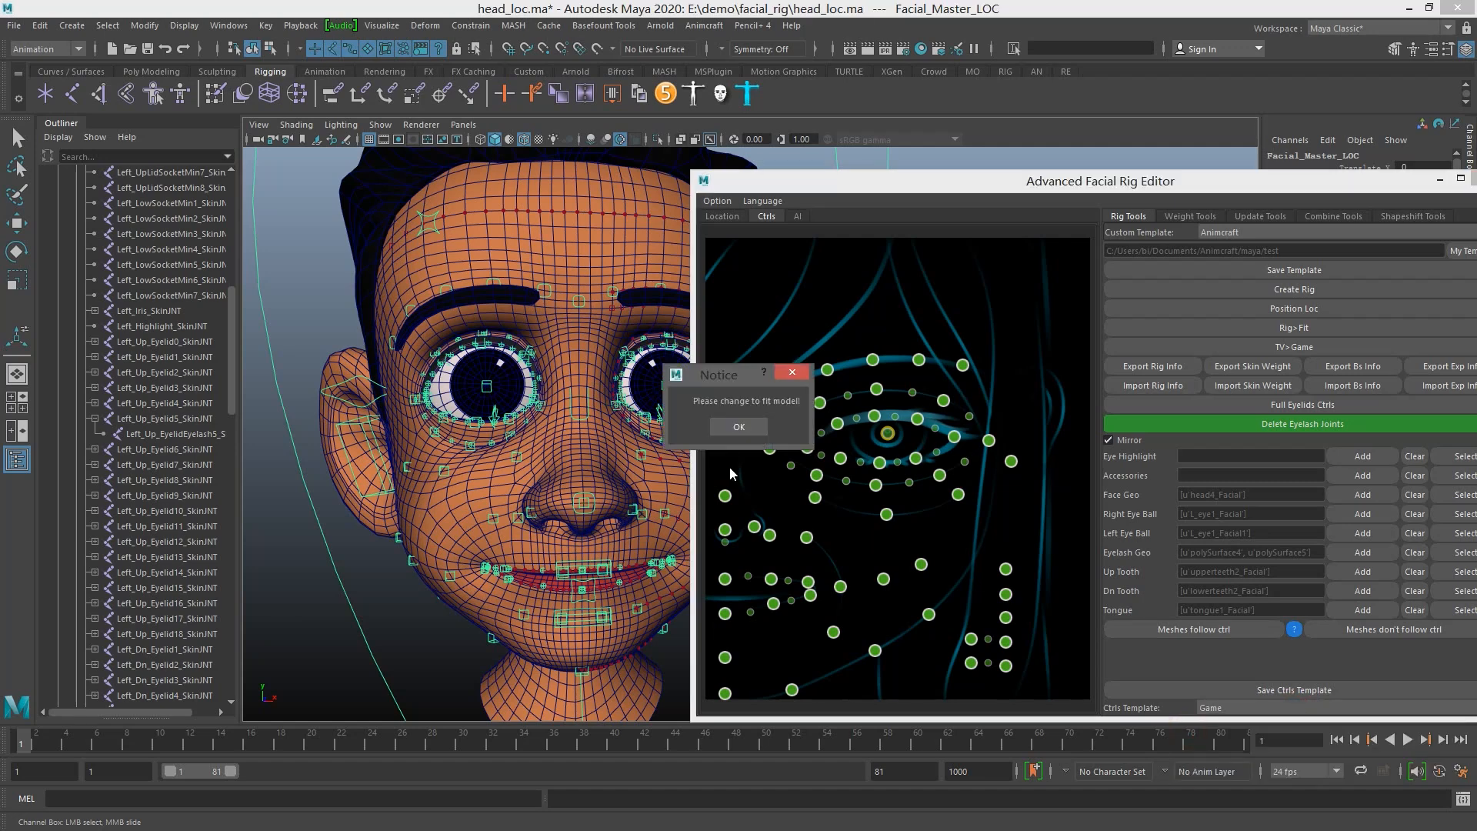
left_click(740, 427)
Convert the rig to its fit model, agreeing to delete the skin mesh, and apply the Game2 controls template
left_click(1303, 329)
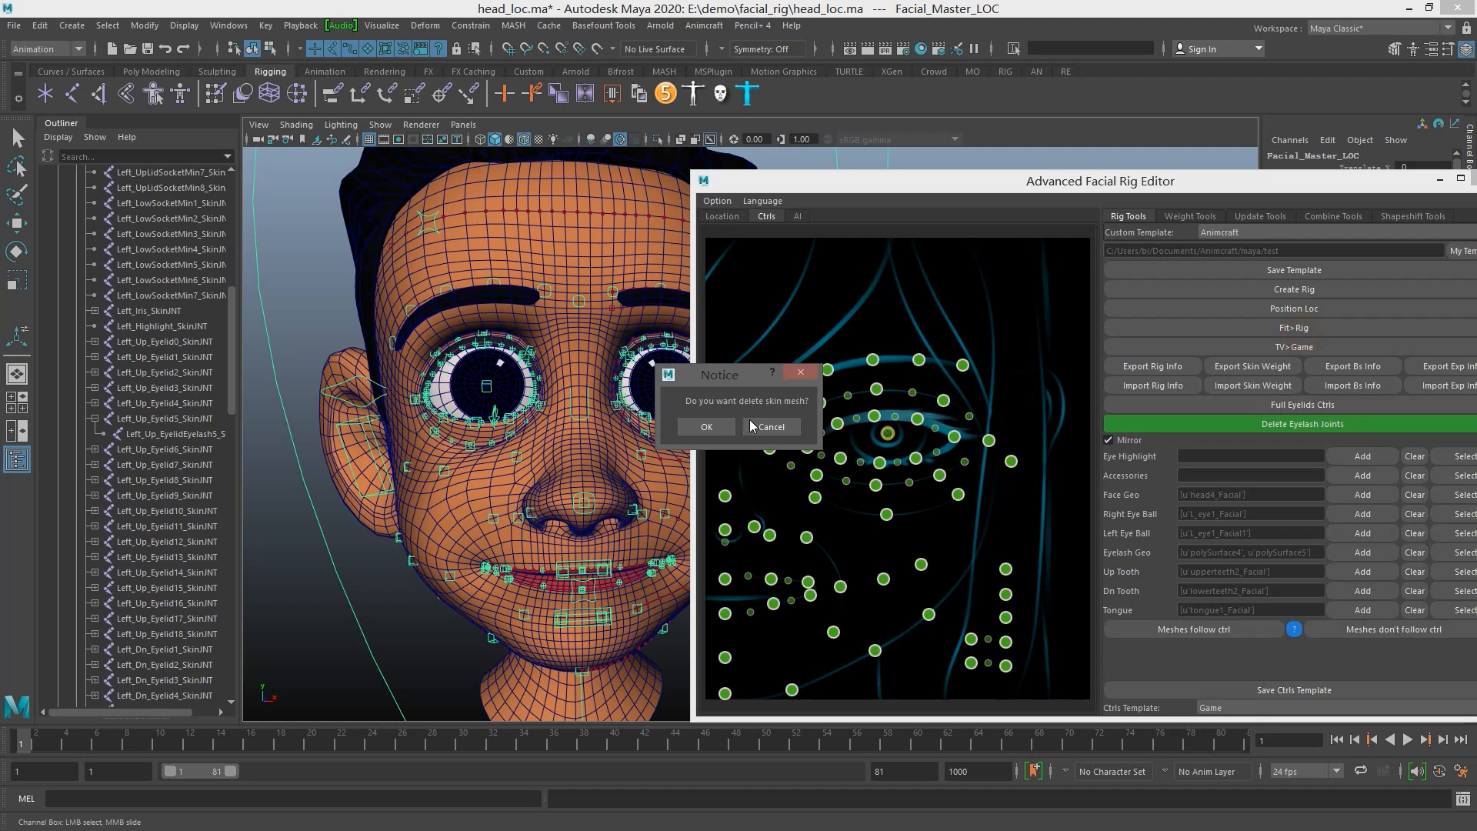
left_click(706, 427)
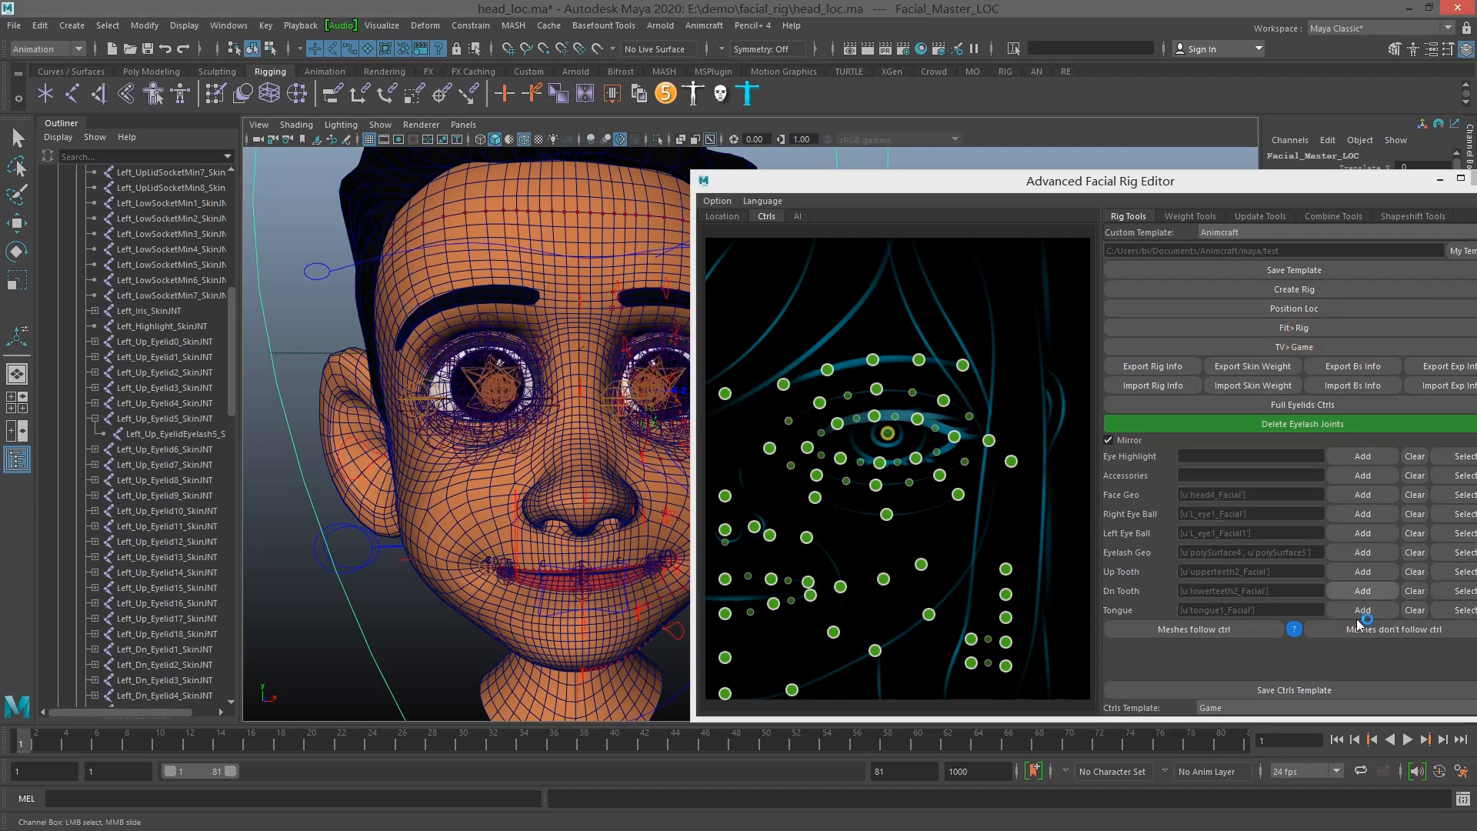
left_click(1261, 708)
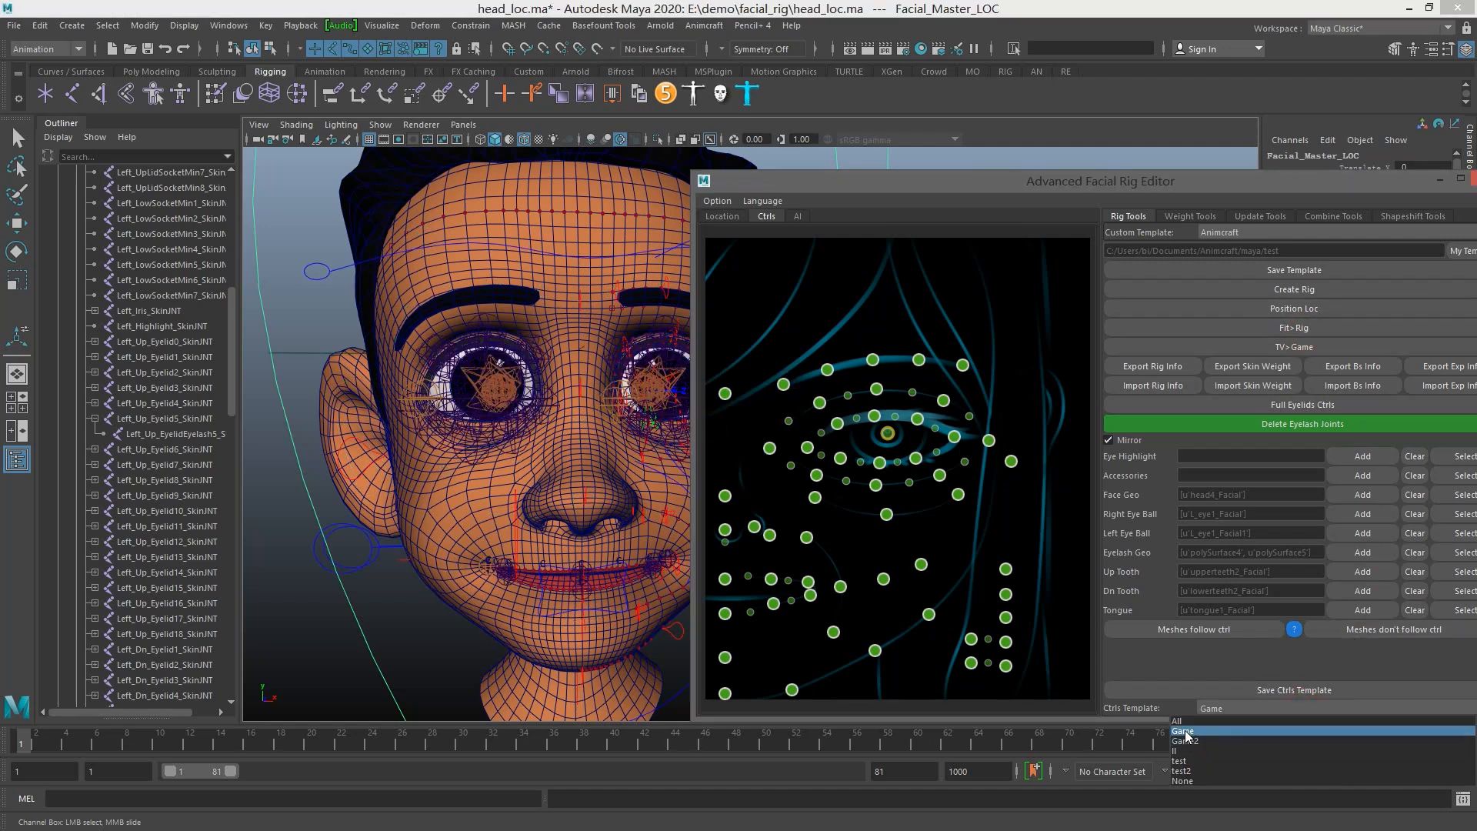
left_click(1188, 732)
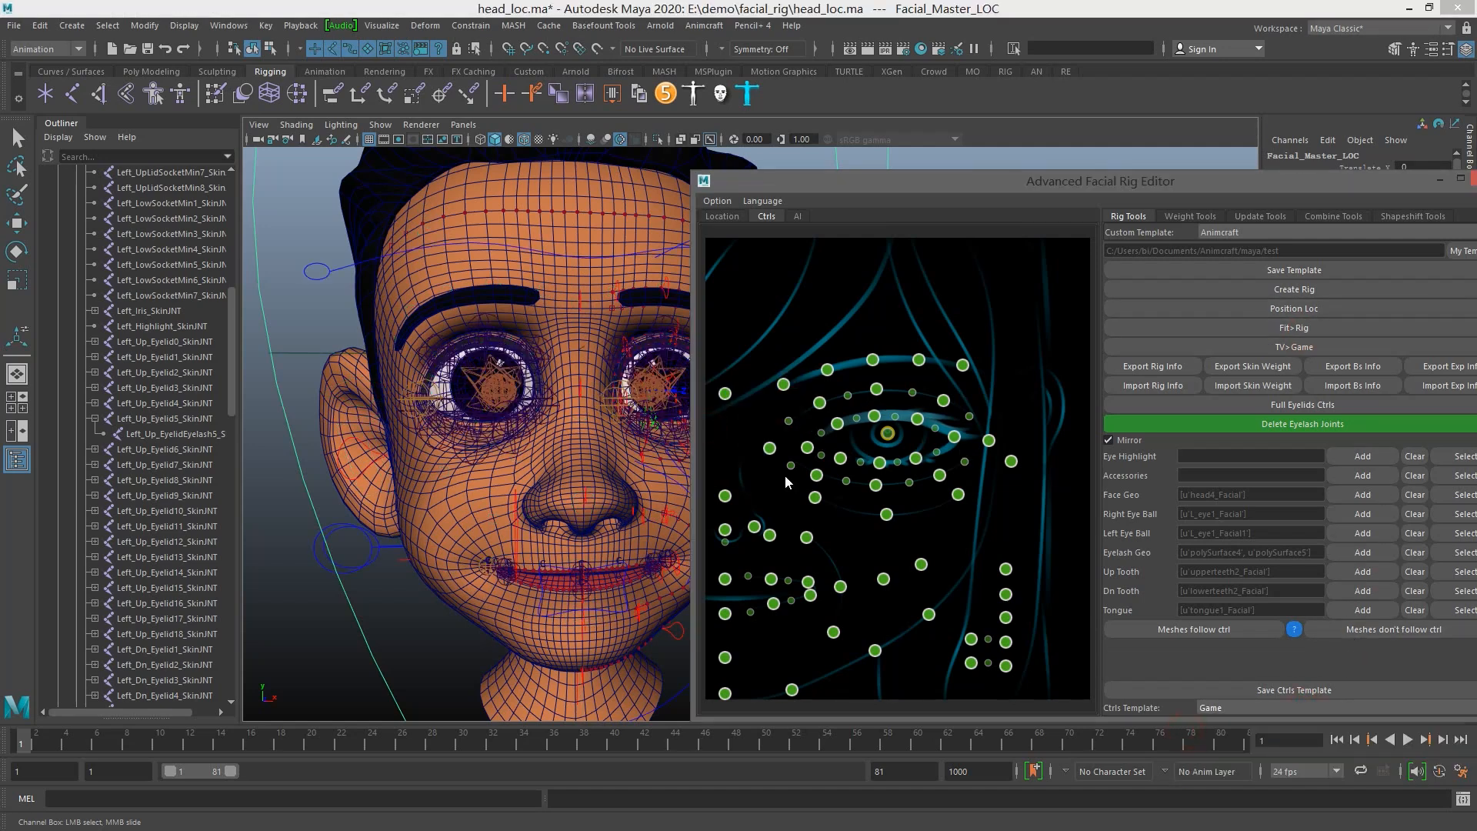
left_click(1246, 706)
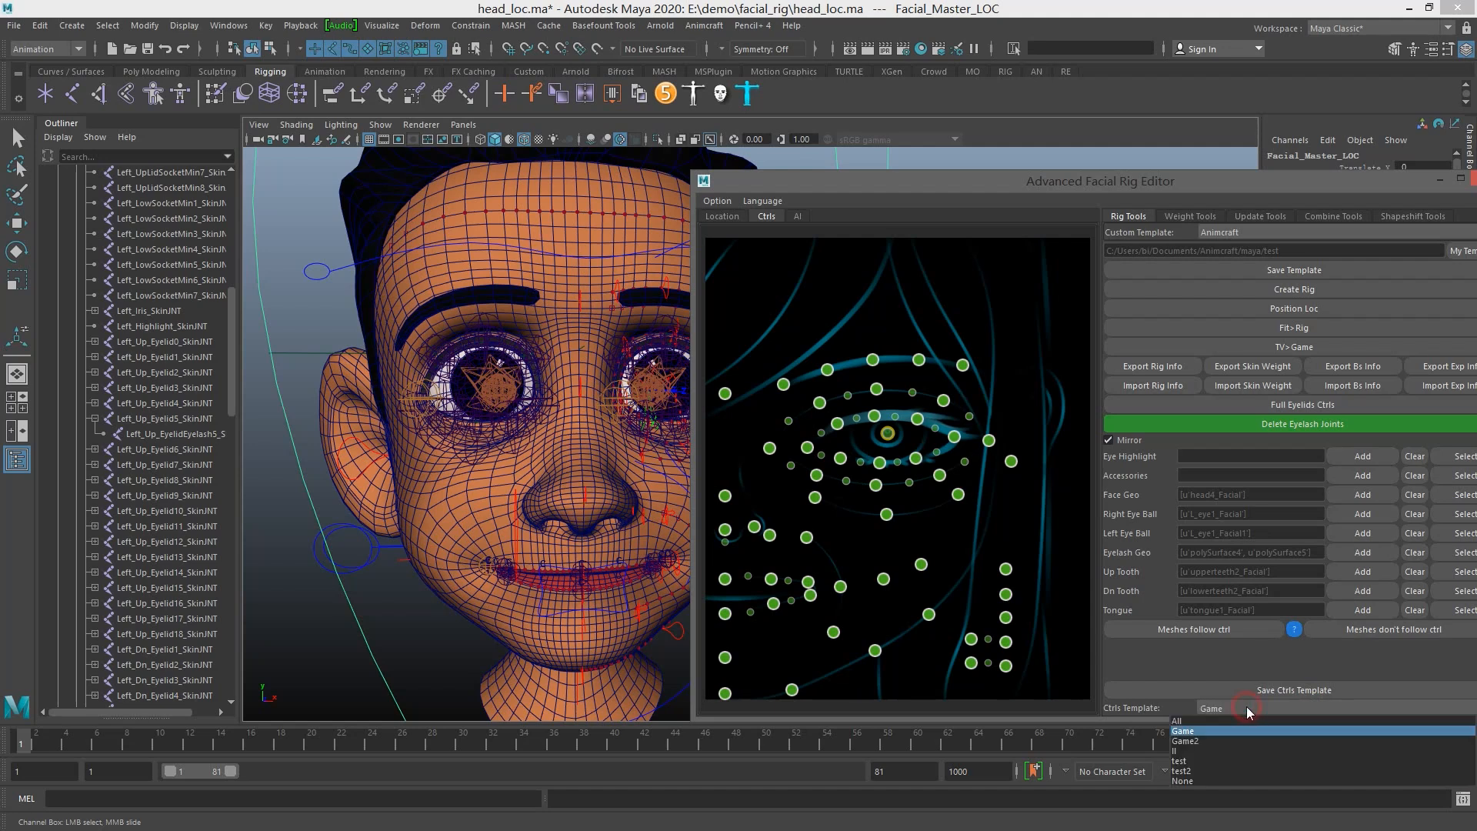
left_click(1216, 742)
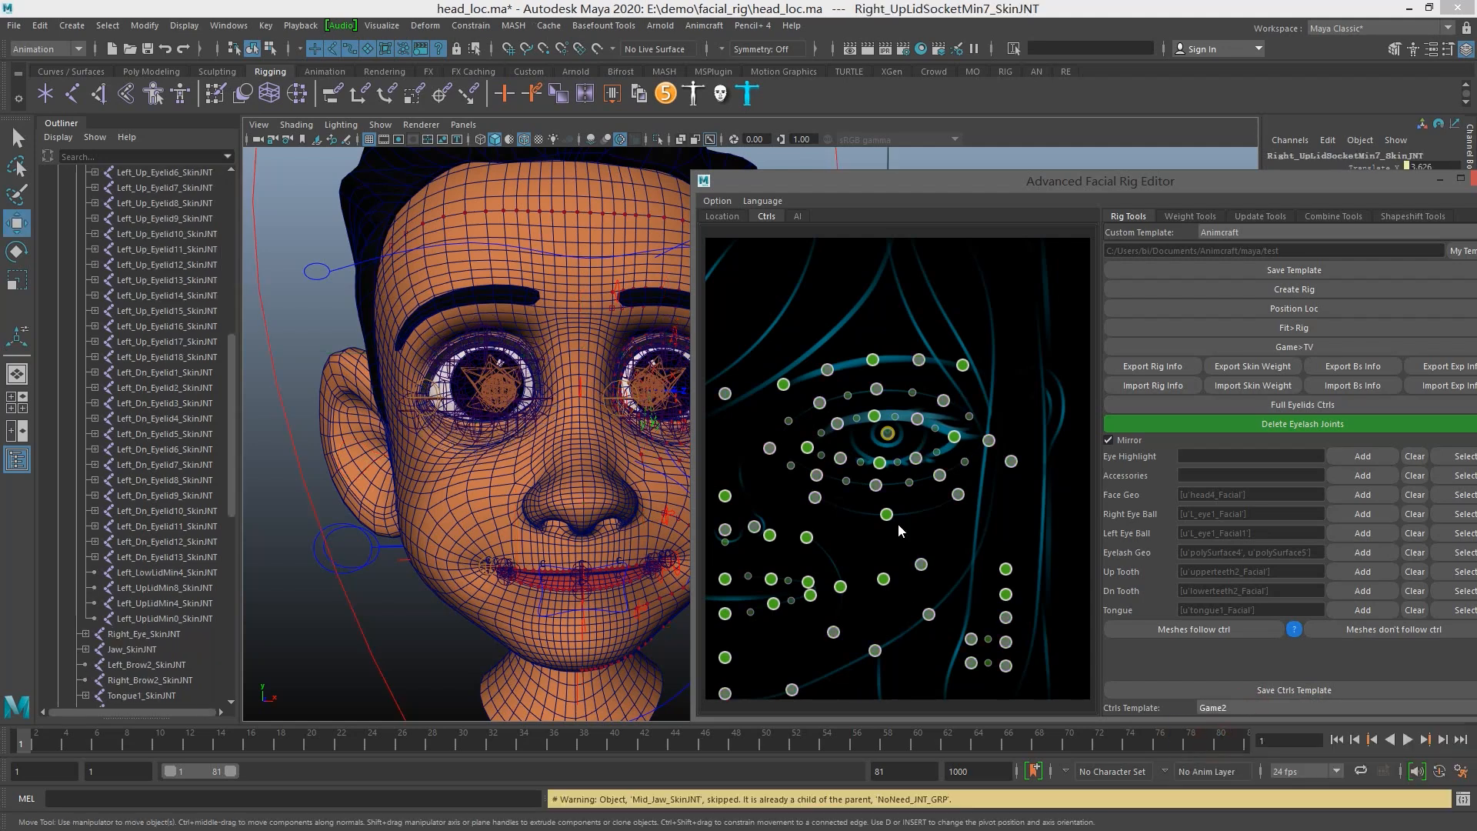
Select the left upper lid's middle control and the outer eye-corner control to inspect the reduced control set
left_click(875, 417)
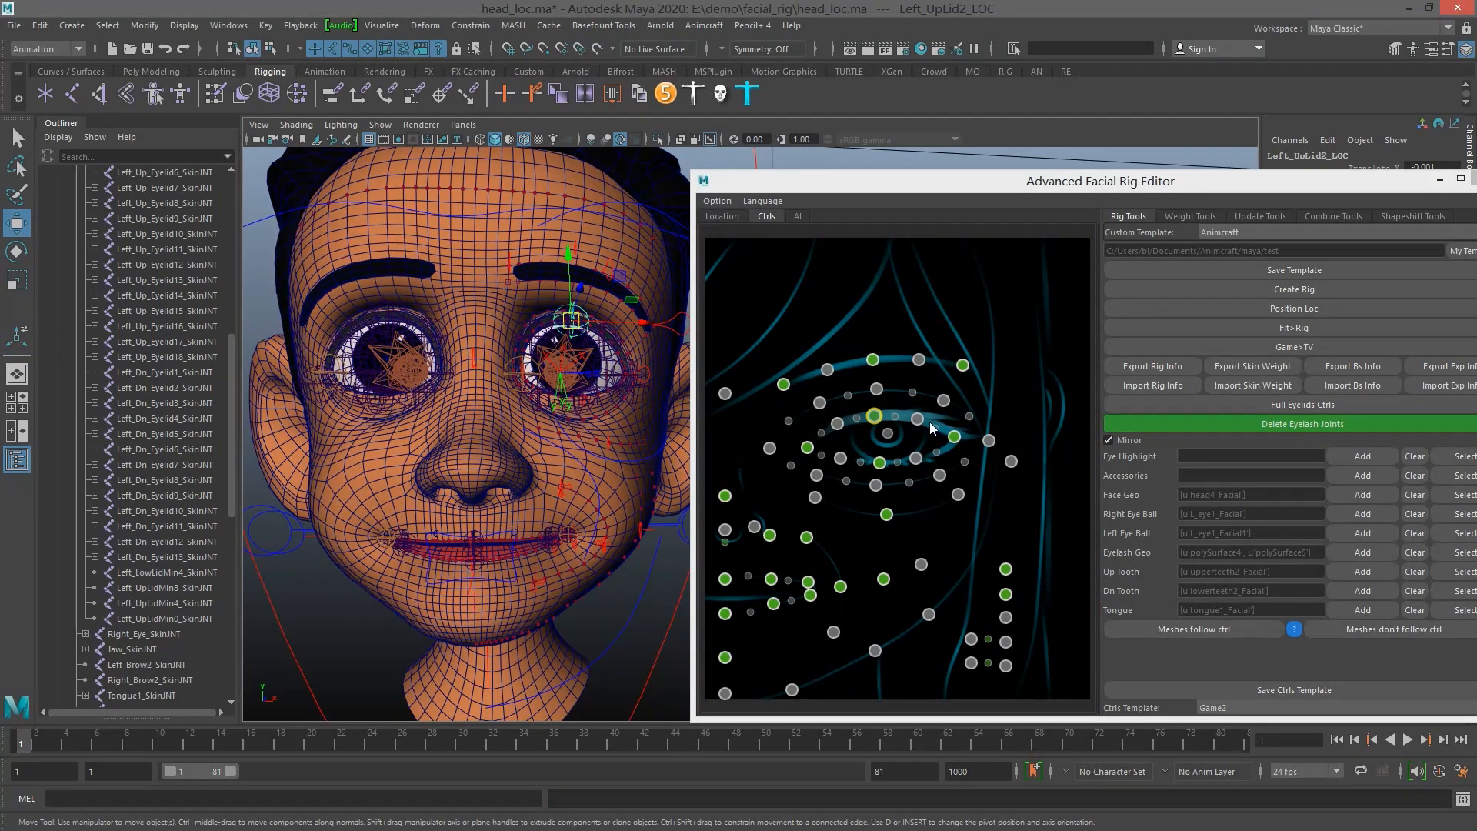
left_click(954, 436)
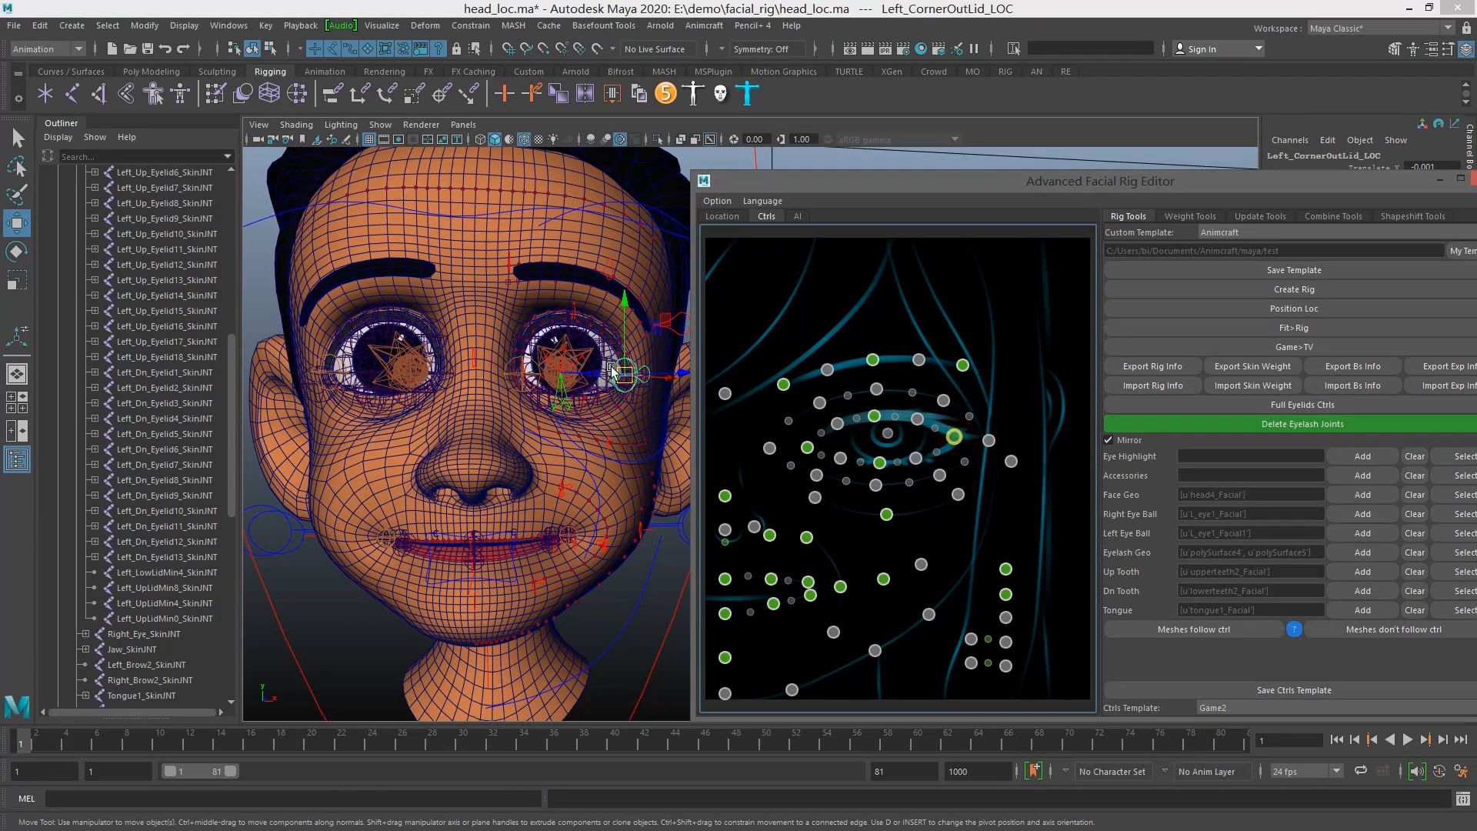
Apply the All controls template and convert the fit model back into the facial rig
left_click(1301, 707)
left_click(1238, 723)
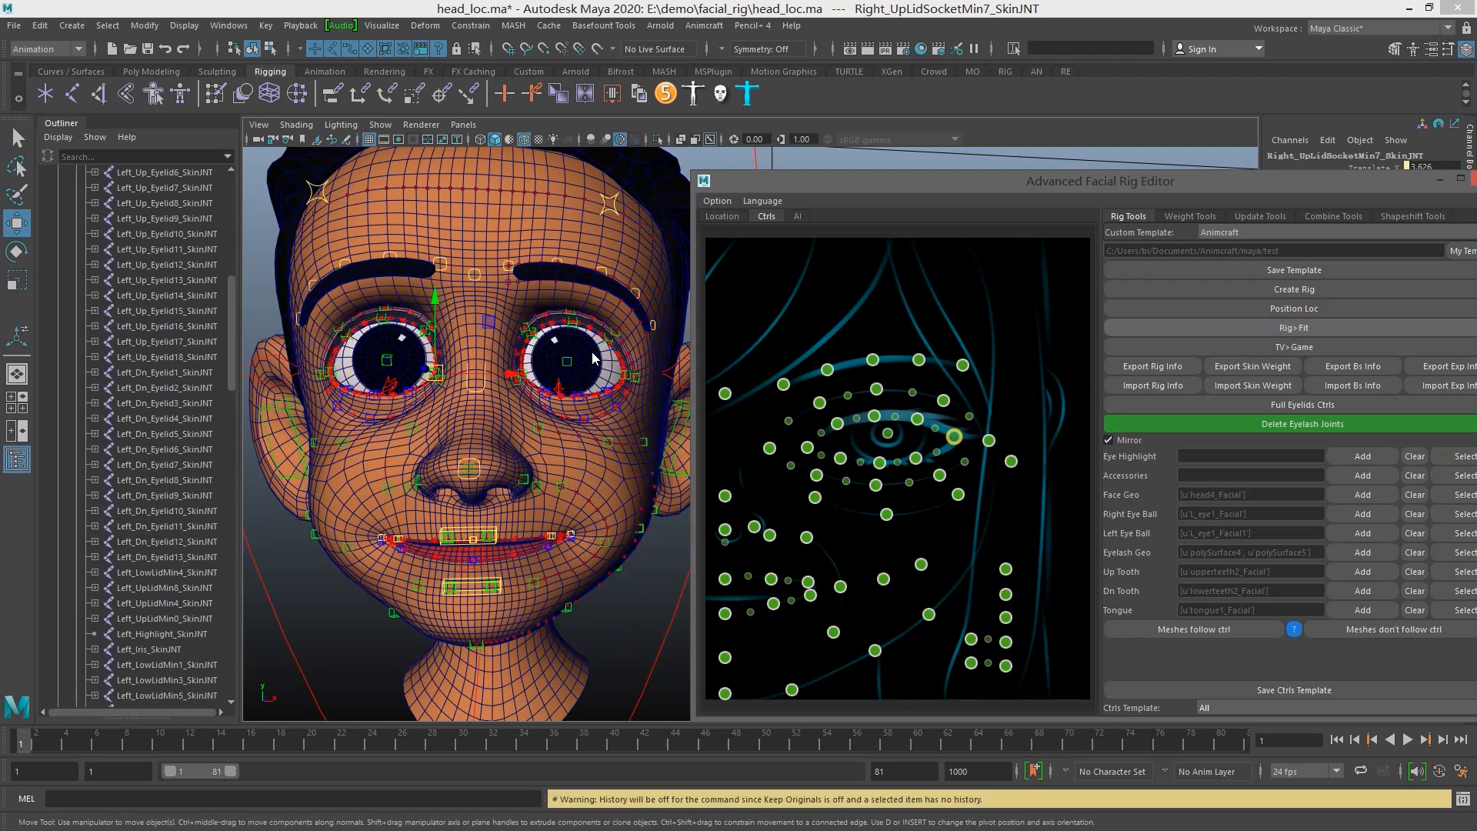
scroll(559, 382, "up", 5)
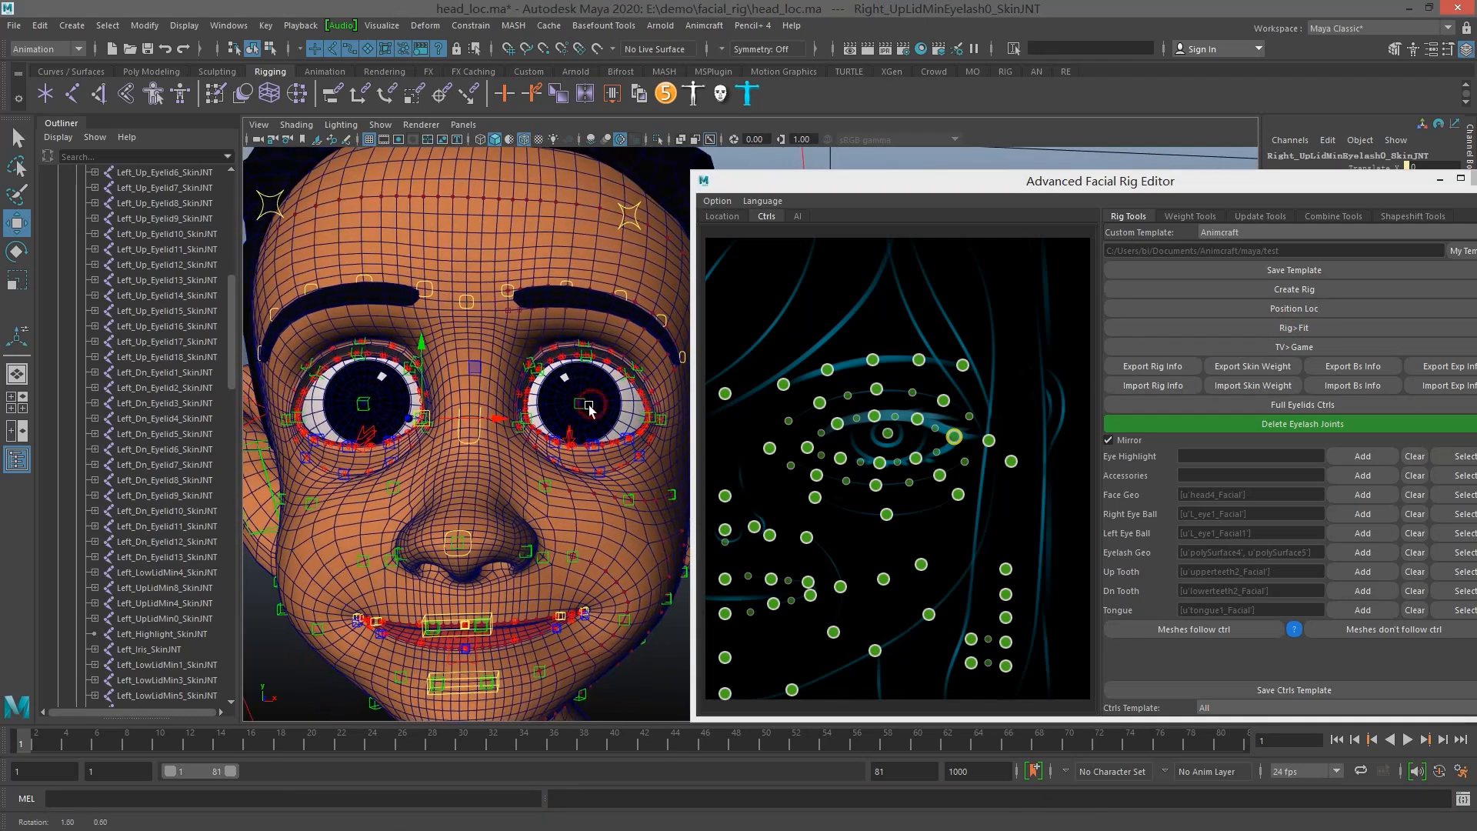